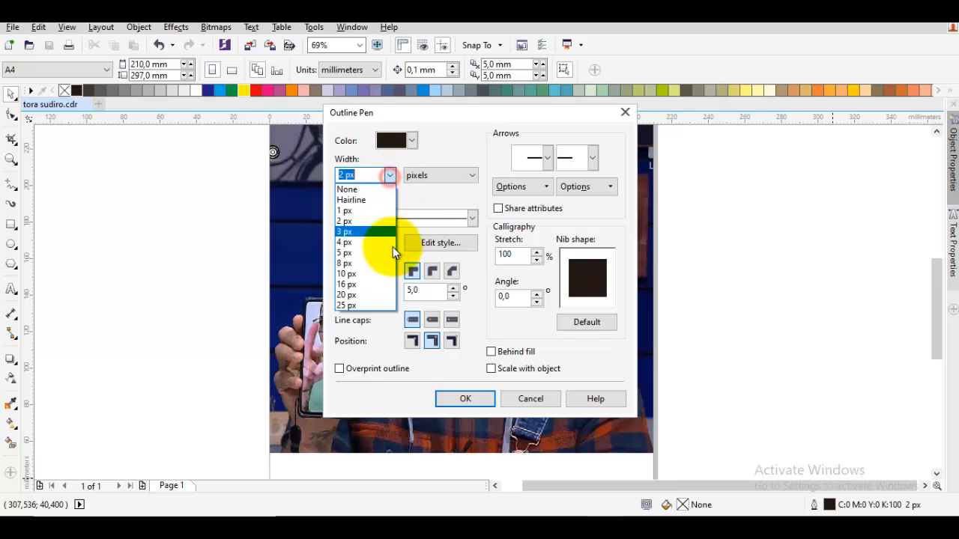
Step: Set the outline pen to a width of 20 px with beveled corners
left_click(363, 293)
left_click(453, 271)
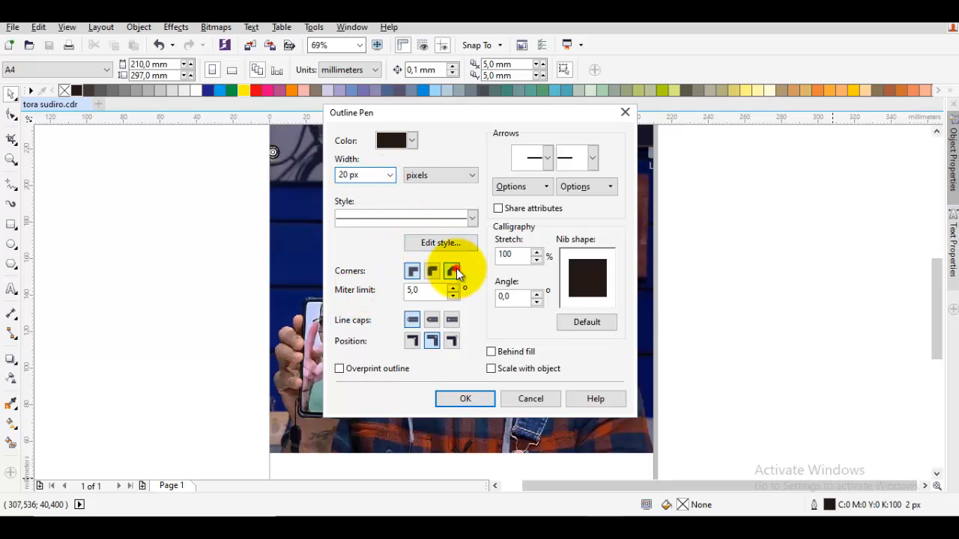
left_click(465, 399)
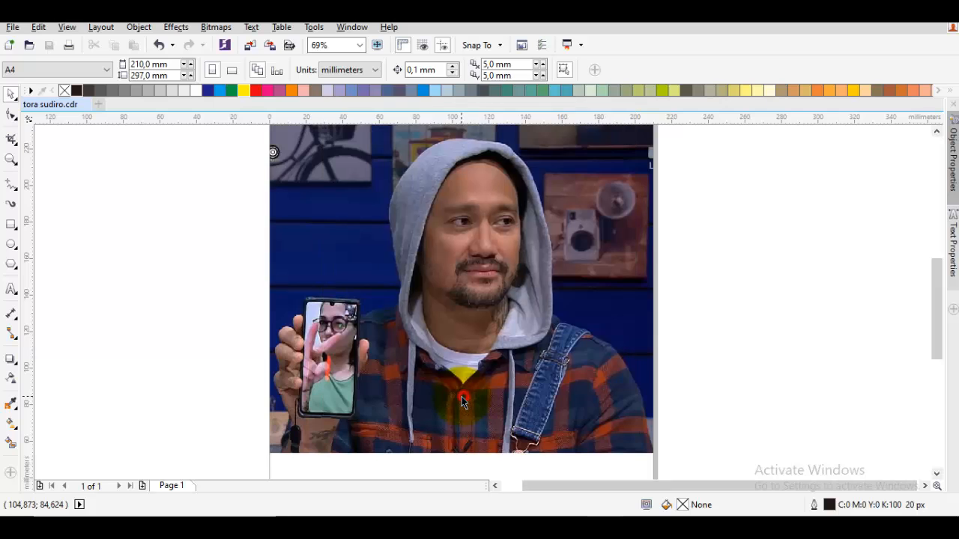
left_click(691, 342)
Step: Trace the eyebrow nearer the phone with one arched Pen tool curve about 18 mm wide
scroll(660, 315, "up", 1)
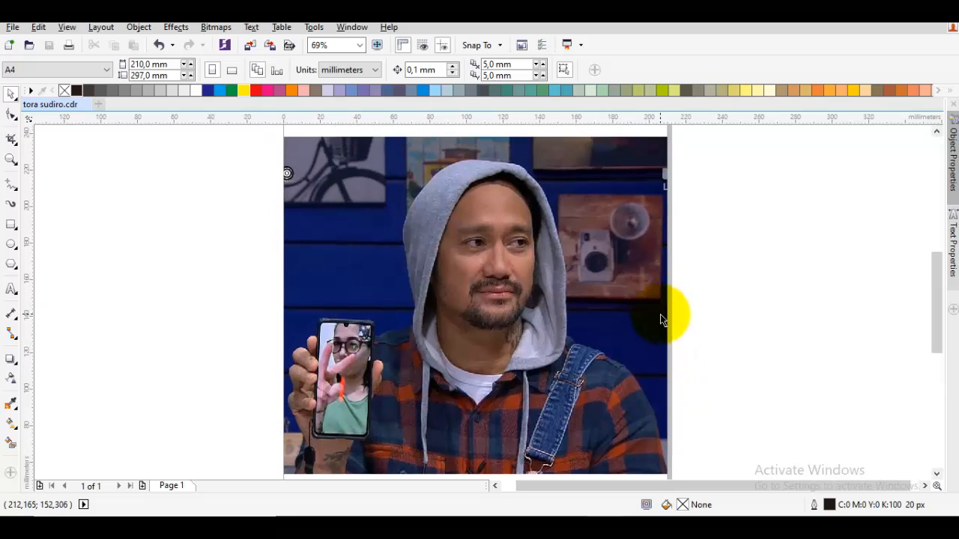
scroll(547, 304, "up", 1)
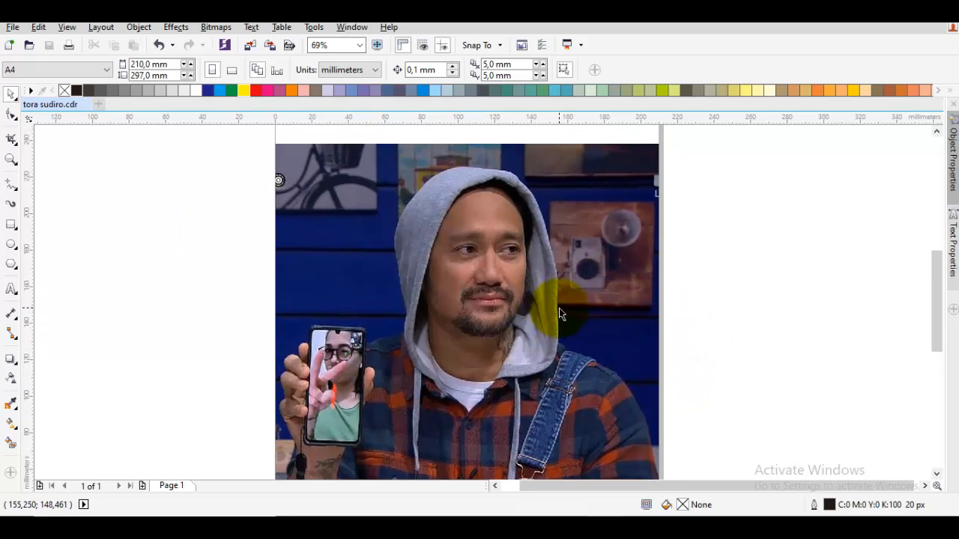
key("F5")
scroll(487, 236, "up", 4)
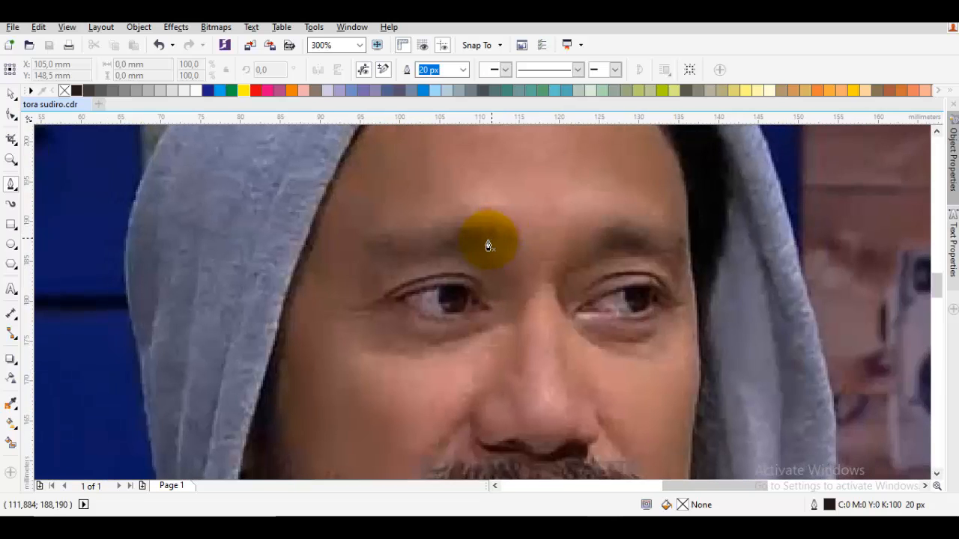
scroll(472, 249, "up", 2)
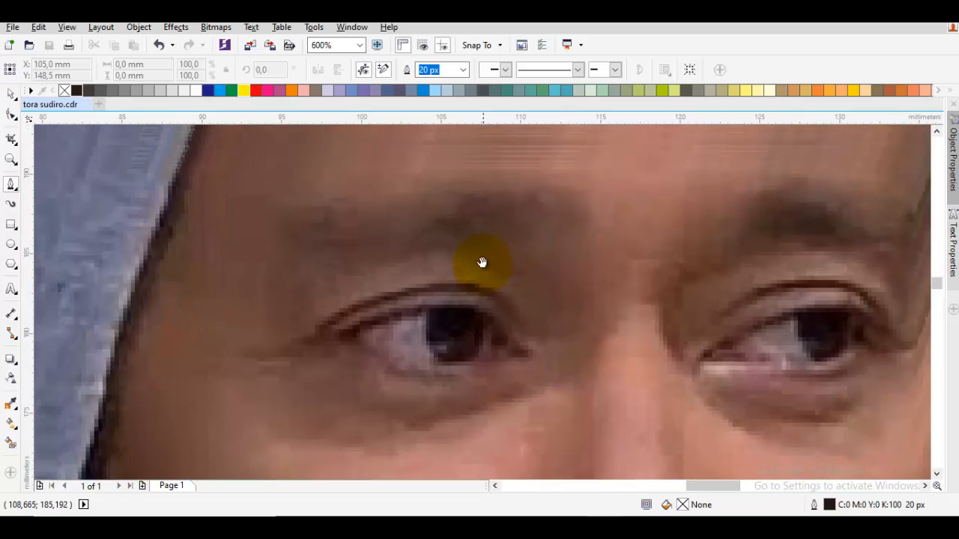
scroll(456, 269, "down", 2)
left_click_drag(384, 263, 501, 210)
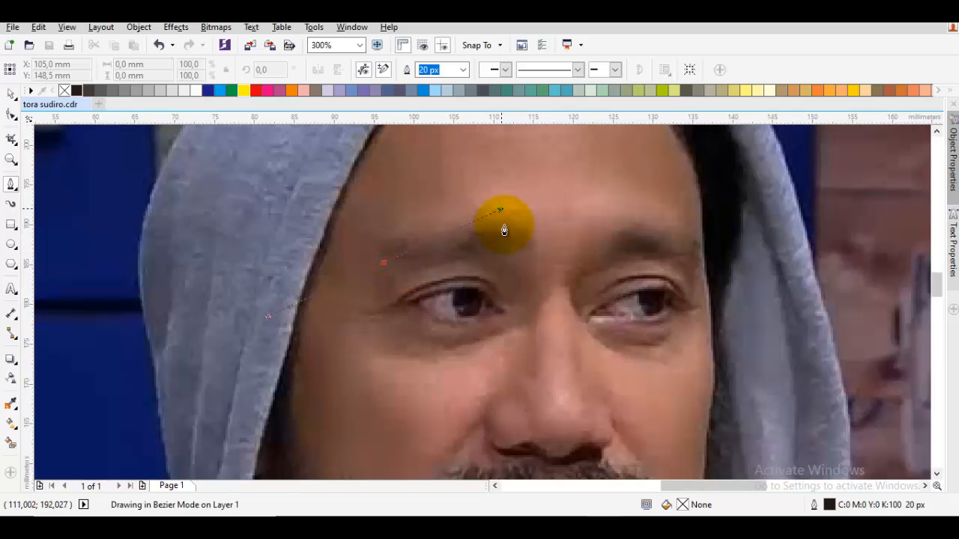
double_click(530, 253)
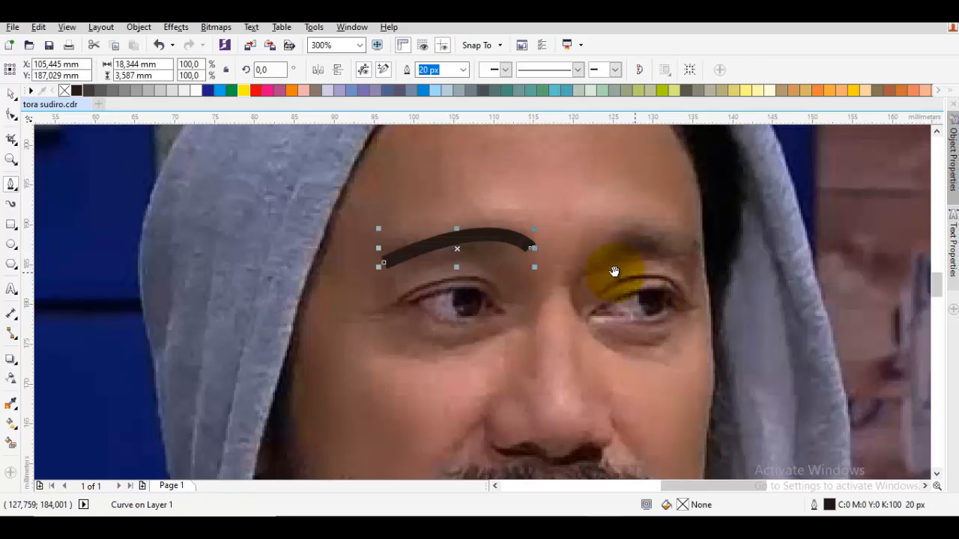
Step: Trace the other eyebrow with an arched Pen tool curve about 14 mm wide
scroll(610, 272, "right", 1)
left_click_drag(540, 255, 558, 249)
left_click_drag(610, 222, 609, 218)
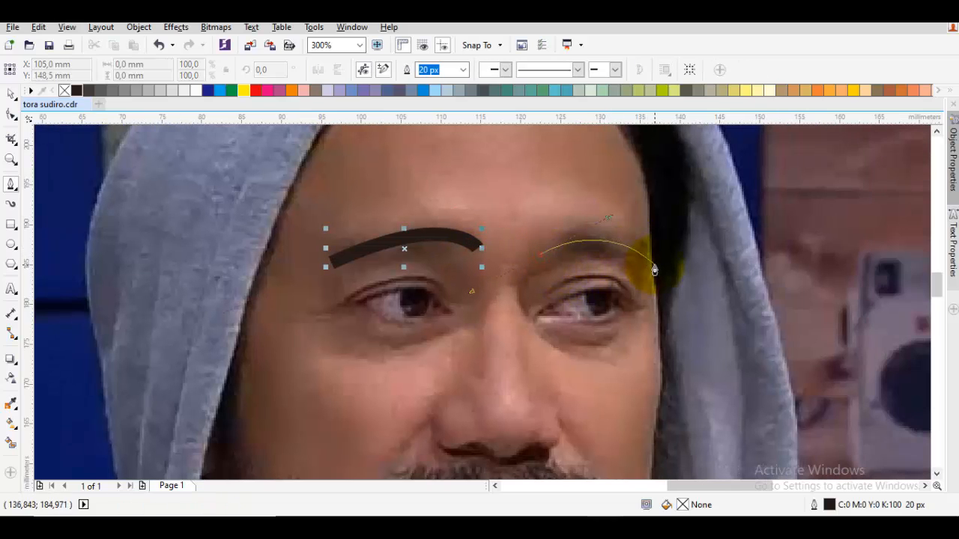
double_click(650, 265)
Step: Draw the upper eyelid of the eye nearer the phone as a curve about 12 mm wide and fine-tune its arch
scroll(525, 278, "down", 1)
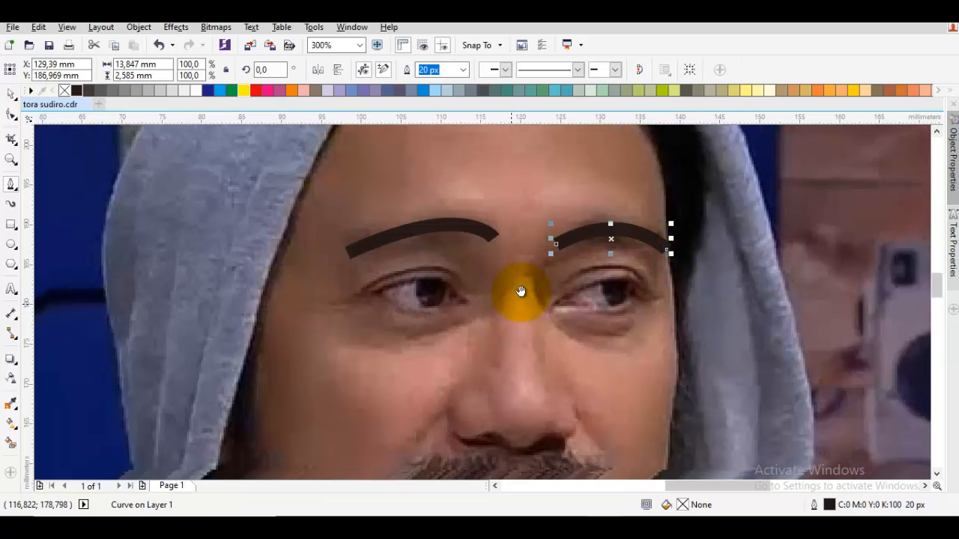
left_click_drag(374, 284, 444, 251)
double_click(473, 287)
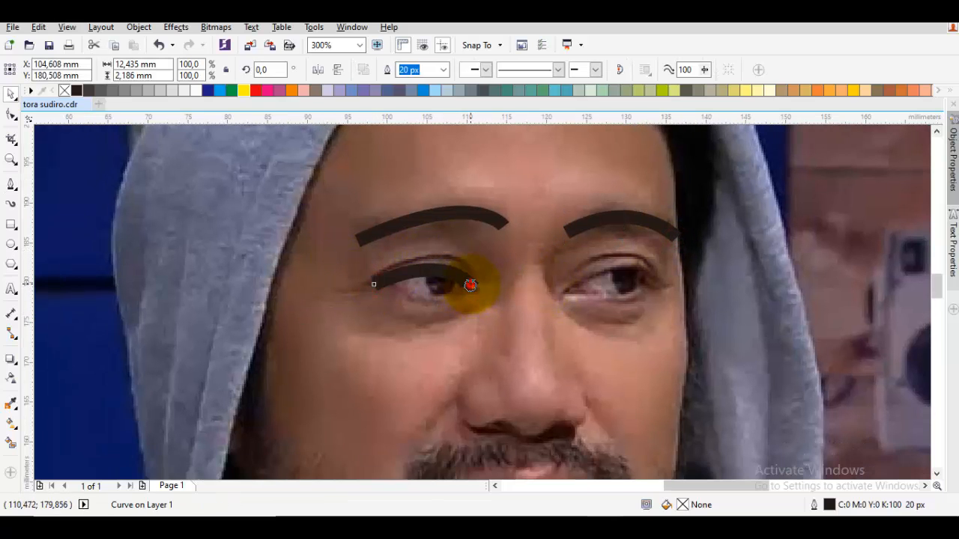
key("F10")
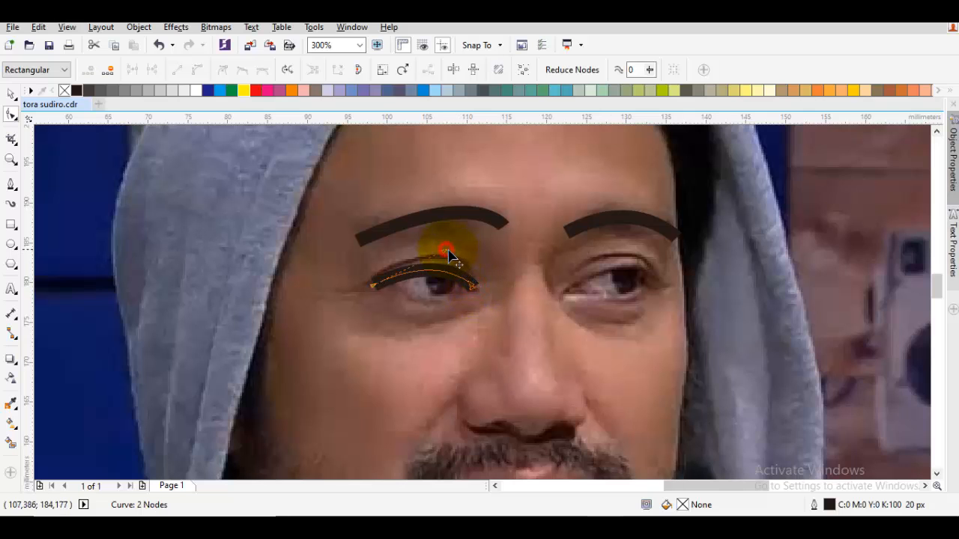
left_click_drag(448, 250, 453, 249)
key("space")
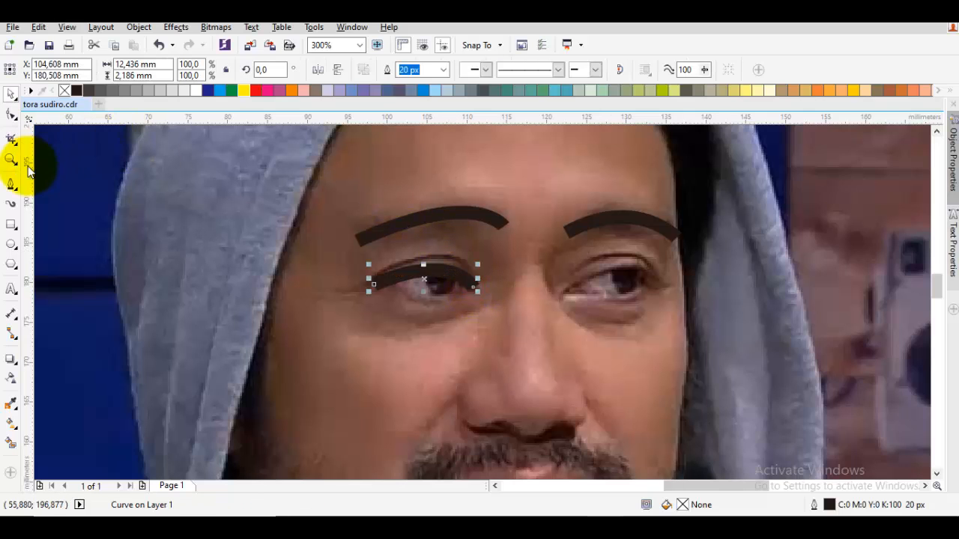
Step: Draw a circle about 4 mm in diameter over the iris below the traced eyelid, filled black without an outline
left_click(12, 244)
scroll(450, 277, "up", 2)
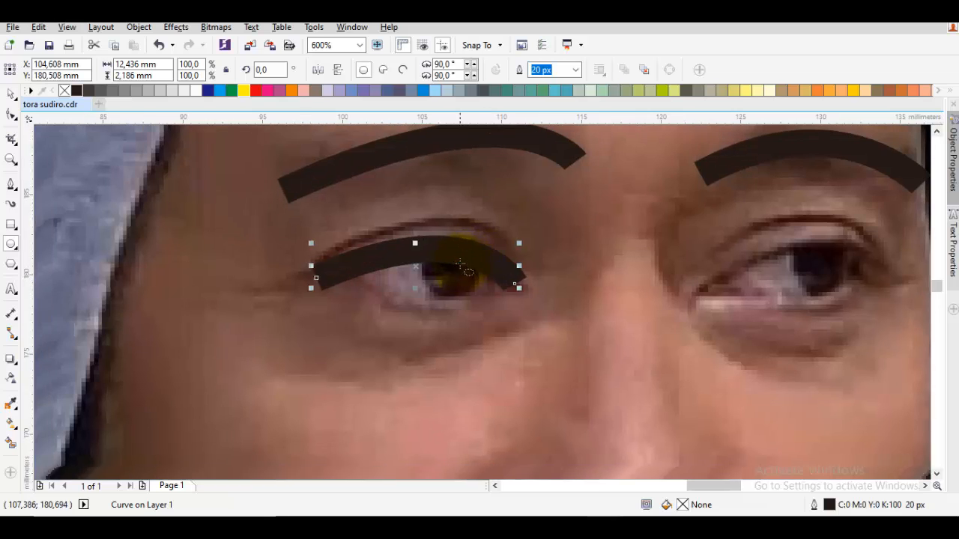
left_click_drag(448, 272, 482, 306)
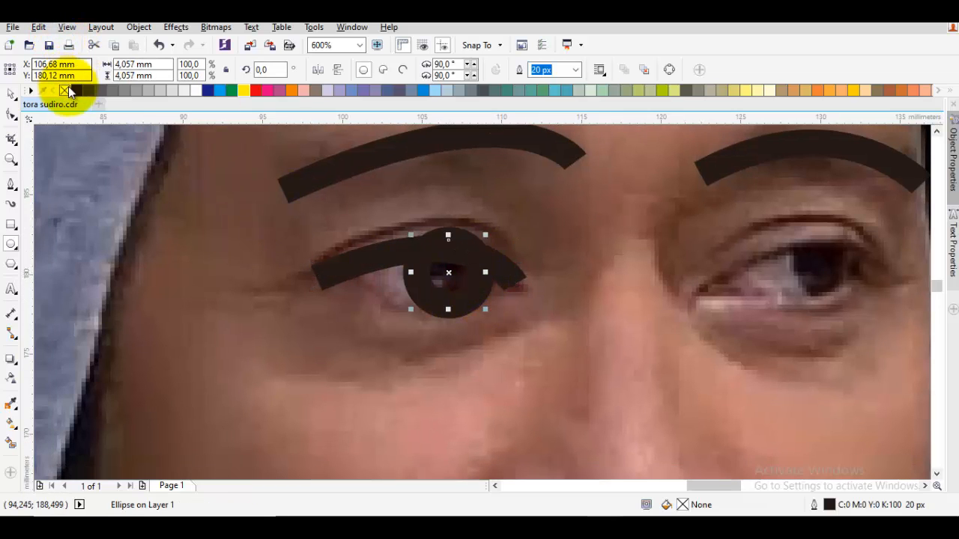
left_click(75, 91)
right_click(66, 91)
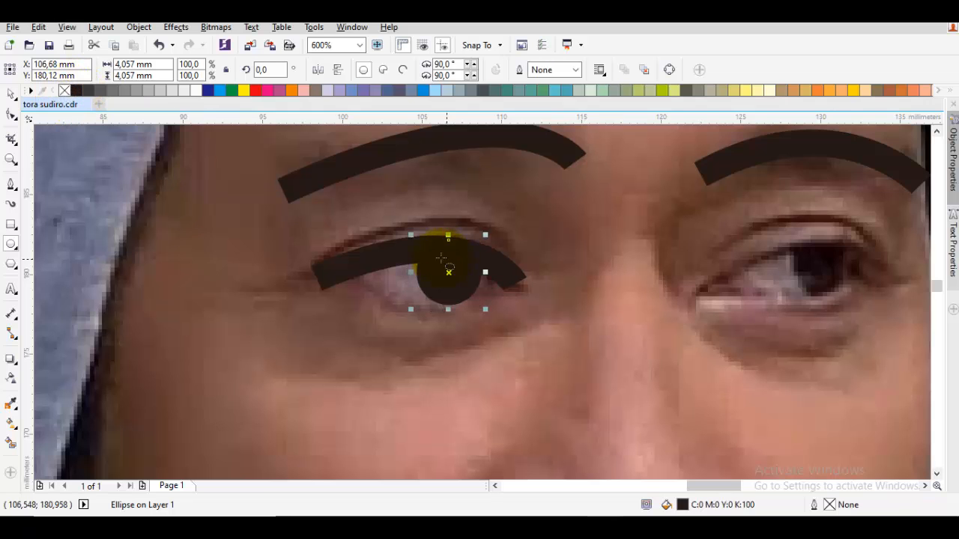
Step: Shrink the iris circle to about 3.4 mm and position it under the eyelid curve
key("space")
scroll(457, 293, "up", 1)
mouse_move(457, 292)
left_mouse_down()
mouse_move(497, 263)
mouse_move(458, 295)
left_mouse_up()
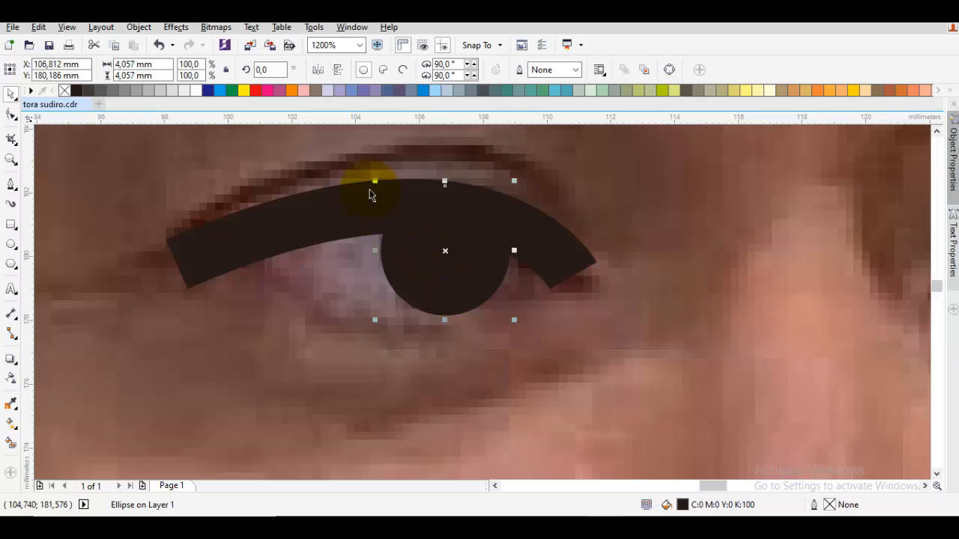
left_click_drag(374, 183, 392, 199)
left_click_drag(453, 273, 448, 262)
Step: Place a copy of the black iris circle over the iris of the other eye
scroll(460, 263, "down", 1)
left_click_drag(493, 288, 280, 255)
left_click_drag(246, 226, 613, 218)
Step: Draw the second eye's upper eyelid as a 20 px Pen tool curve arching over the copied iris
key("space")
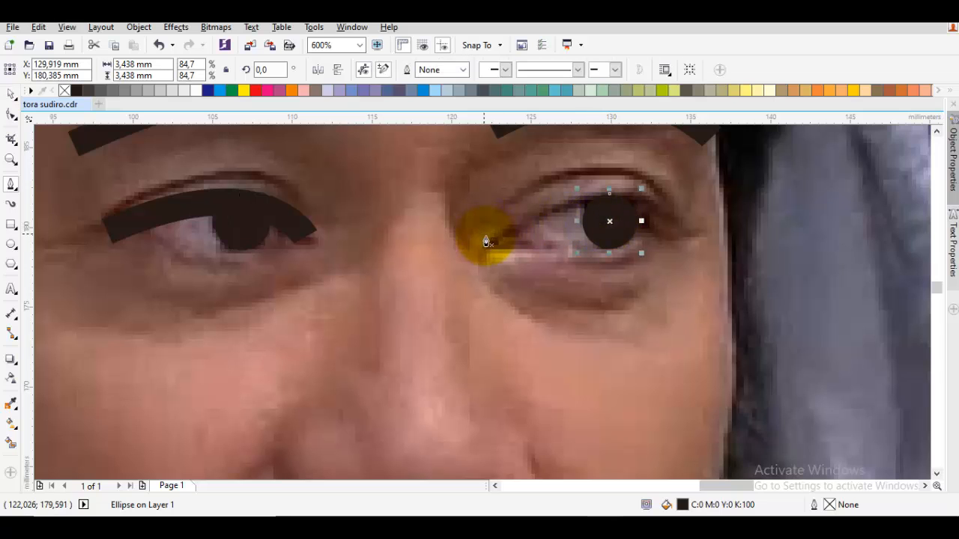
left_click_drag(495, 241, 519, 235)
left_click(607, 206)
left_click_drag(608, 205, 635, 167)
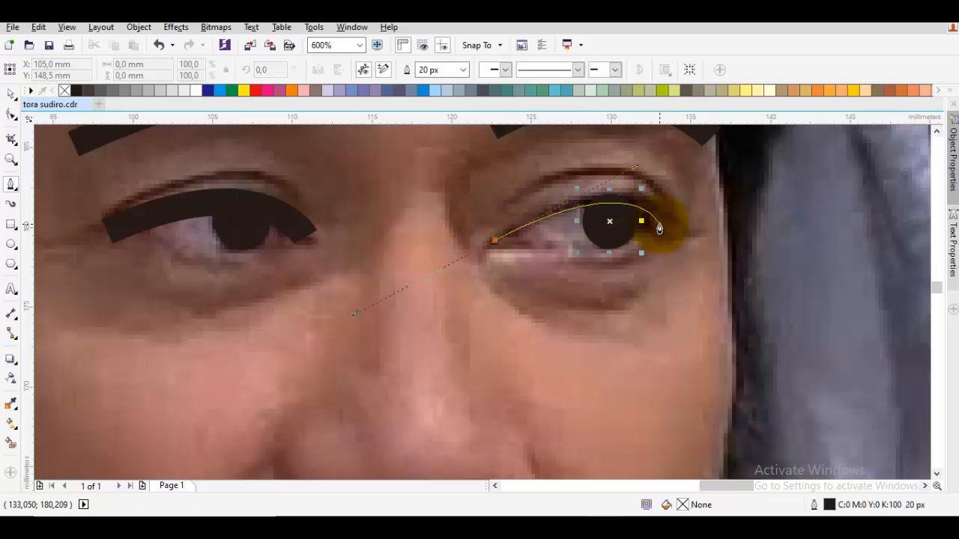
left_click(660, 228)
key("space")
Step: Trace the nose with one curve running down from the bridge and hooking under the tip
scroll(582, 253, "down", 2)
key("space")
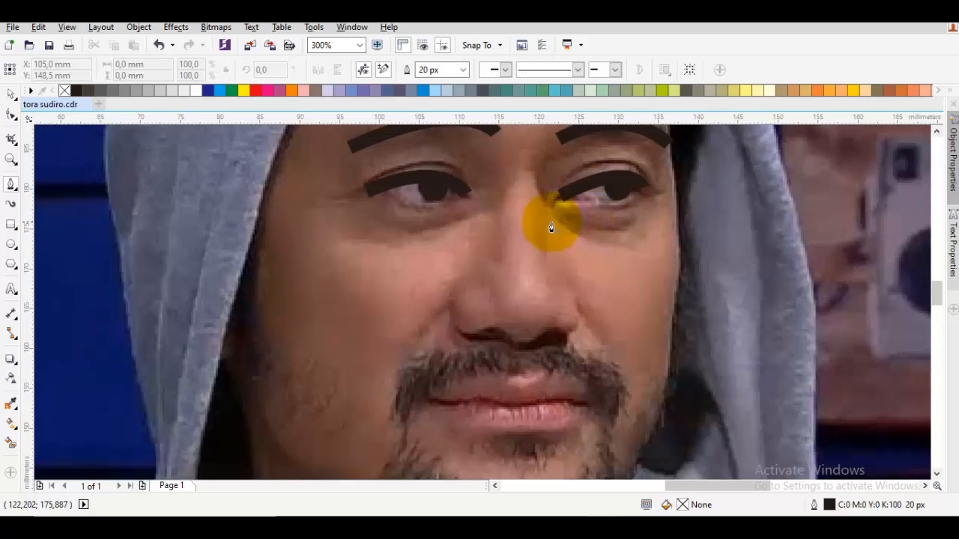
left_click_drag(528, 190, 601, 339)
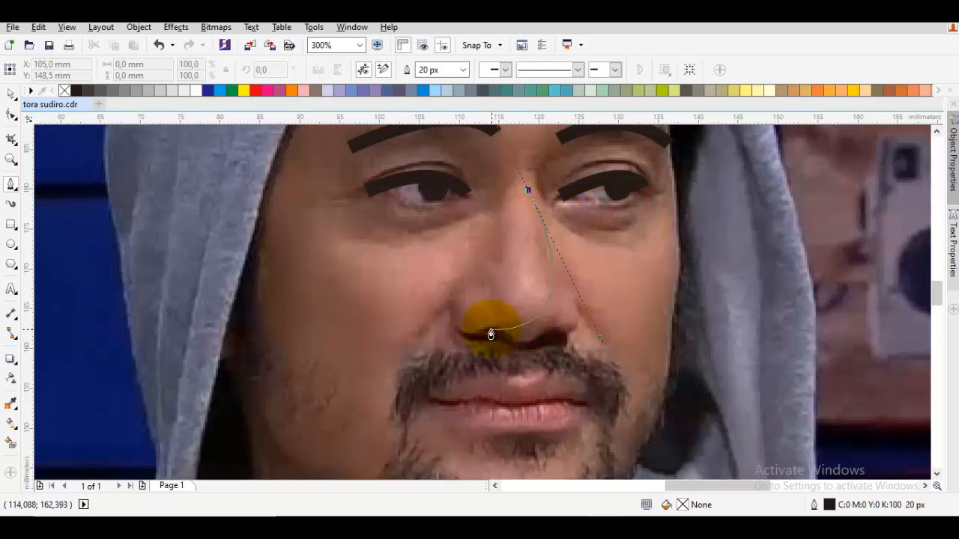
left_click_drag(481, 331, 422, 301)
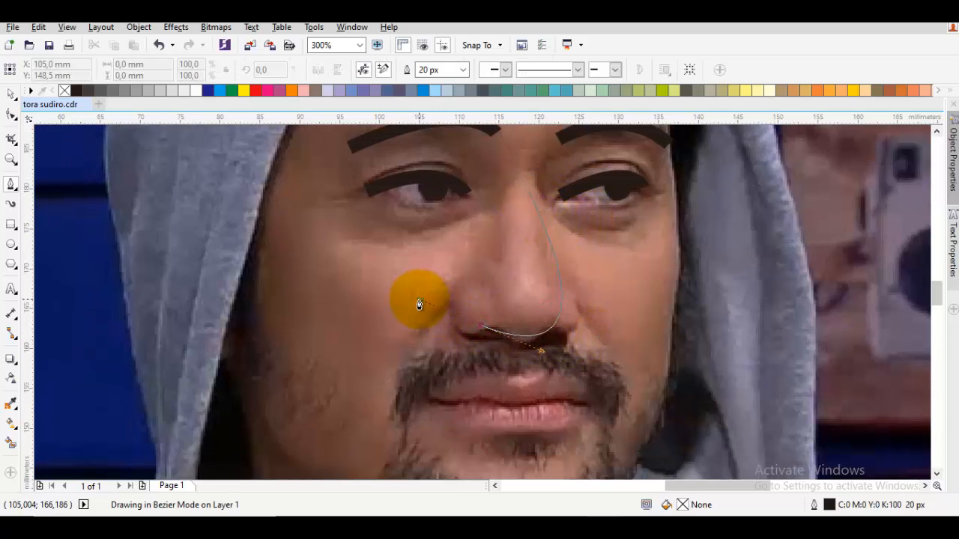
key("space")
Step: Draw the mouth line as a slightly curved stroke between the lips
left_click_drag(488, 323, 508, 221)
key("space")
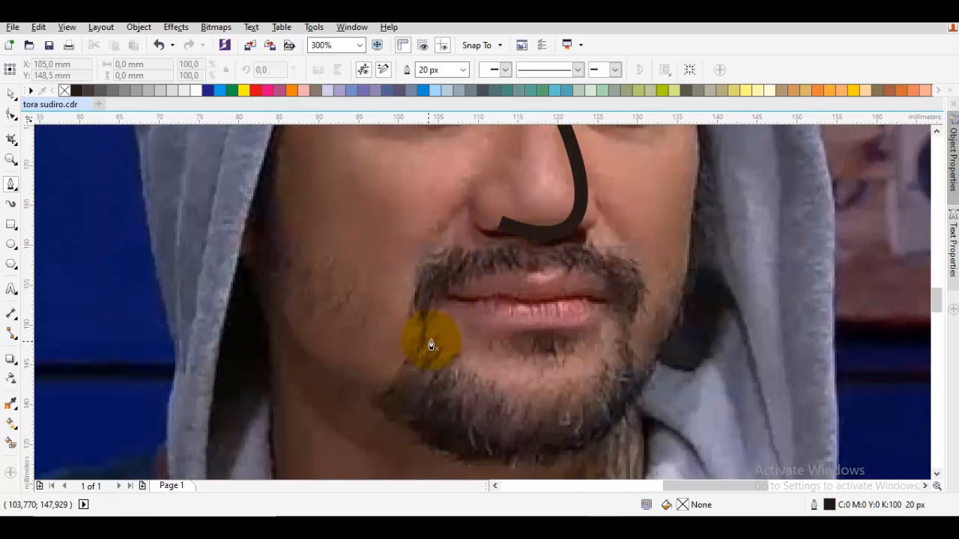
left_click_drag(455, 304, 577, 310)
left_click(599, 303)
key("space")
scroll(584, 297, "down", 3)
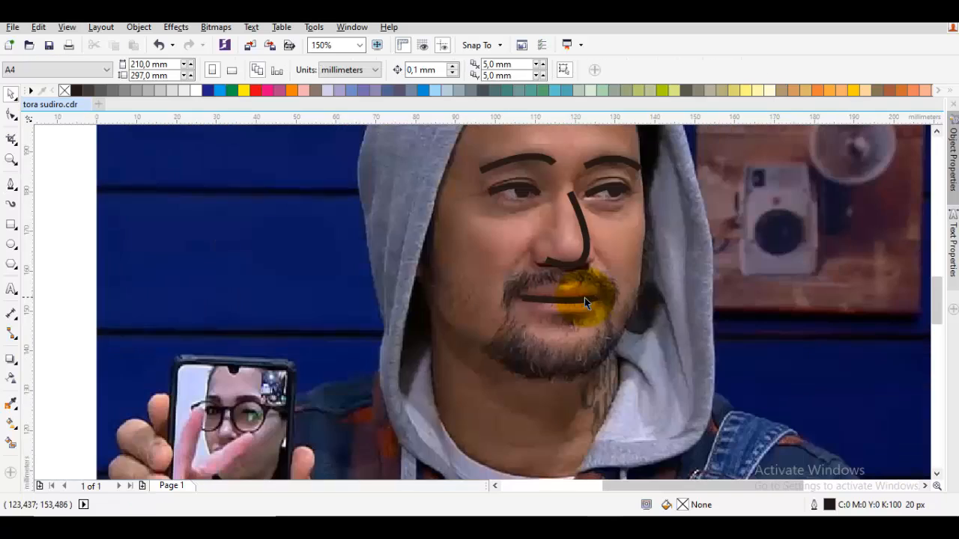
Step: Trace the inner edge of the moustache and beard with a closed Pen tool curve around the lips
scroll(552, 291, "up", 3)
key("space")
left_click_drag(481, 332, 479, 281)
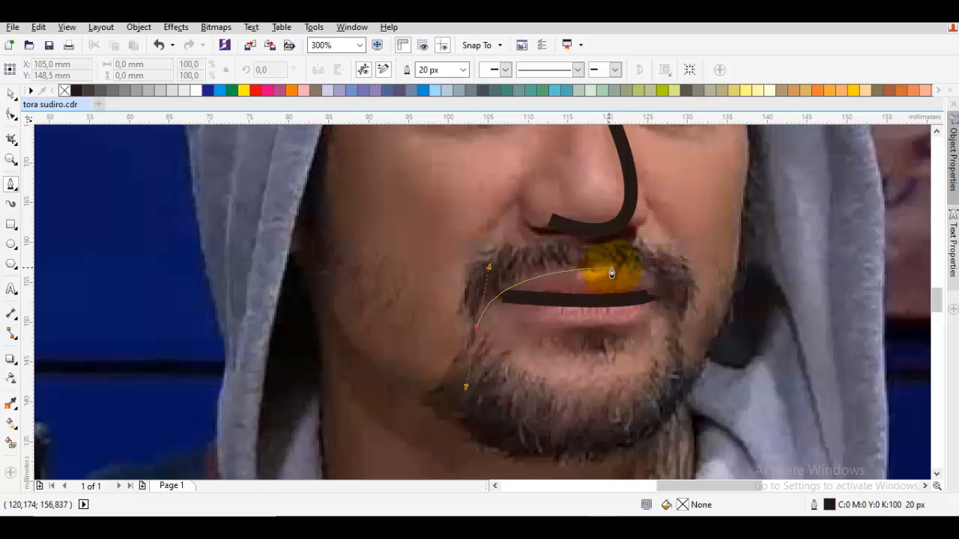
left_click_drag(619, 267, 684, 274)
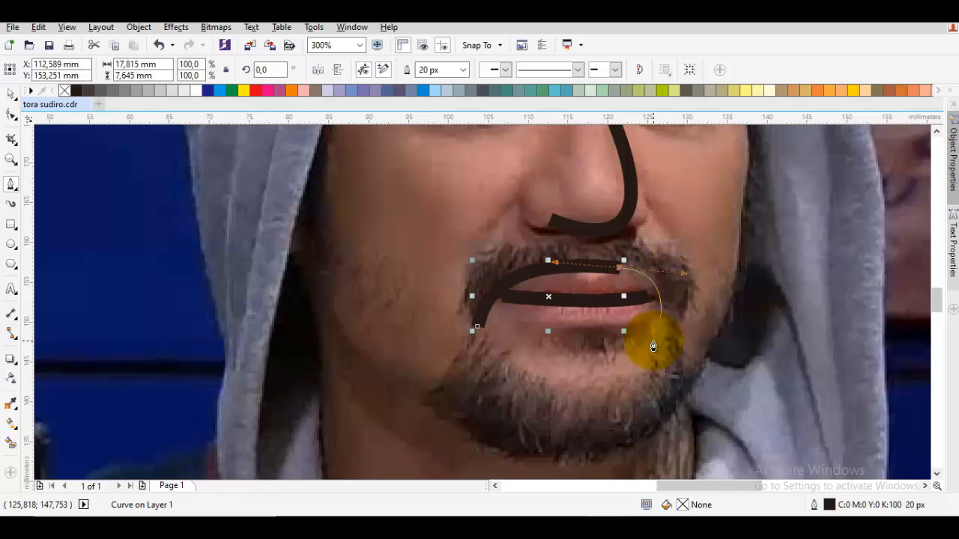
left_click_drag(666, 346, 674, 330)
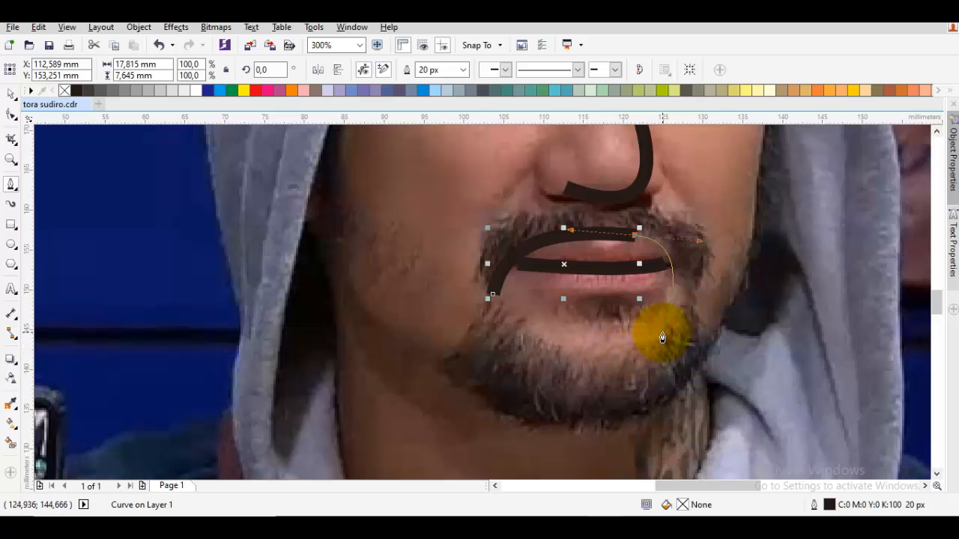
left_click_drag(664, 340, 606, 336)
left_click(607, 336)
left_click_drag(493, 295, 514, 331)
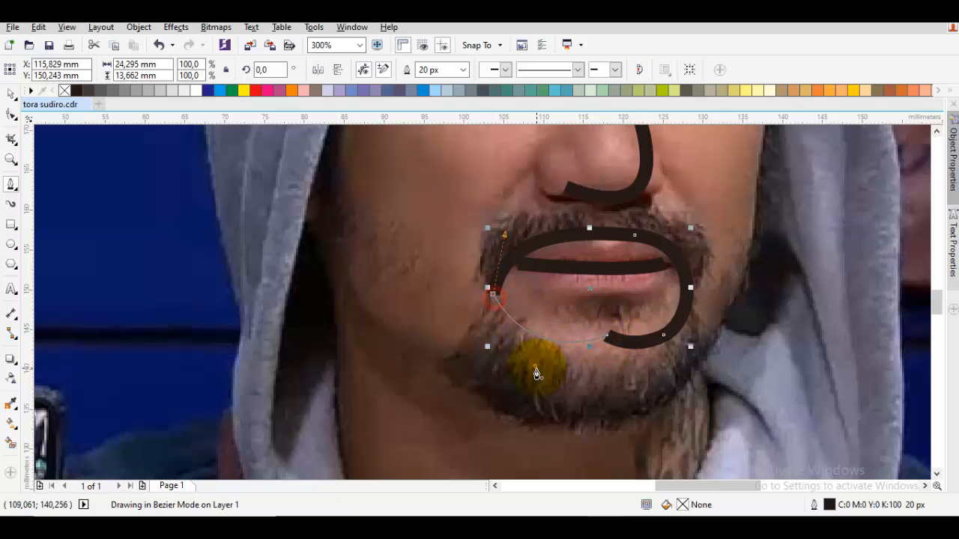
left_click_drag(616, 337, 596, 333)
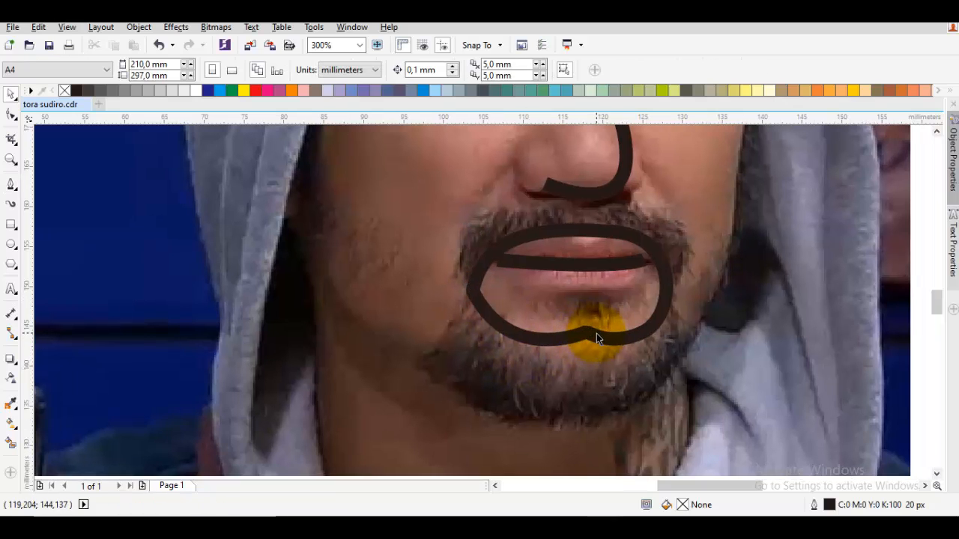
Step: Reshape the closed curve around the lips by adjusting its side and upper nodes and their handles
key("F10")
scroll(467, 291, "up", 2)
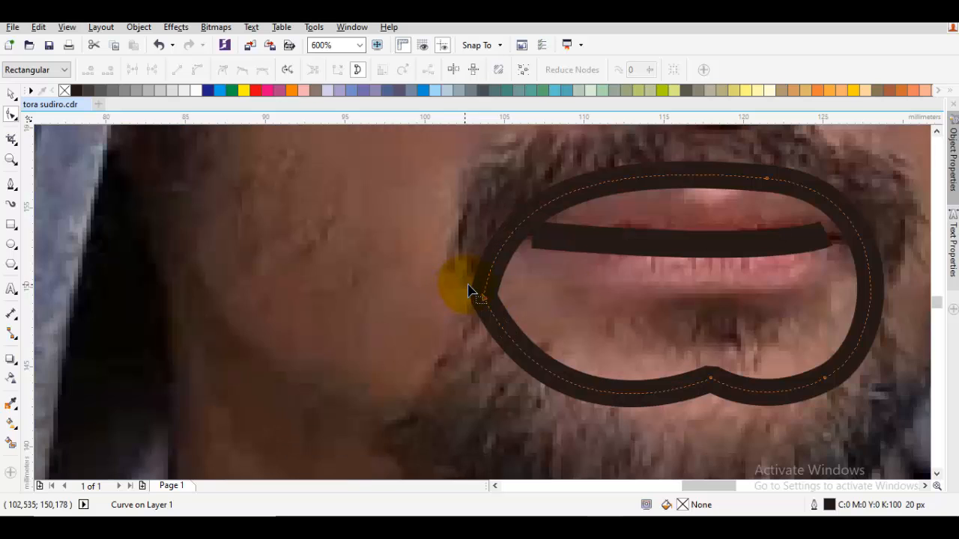
left_click_drag(487, 298, 499, 285)
mouse_move(512, 187)
left_mouse_down()
mouse_move(520, 199)
mouse_move(513, 197)
left_mouse_up()
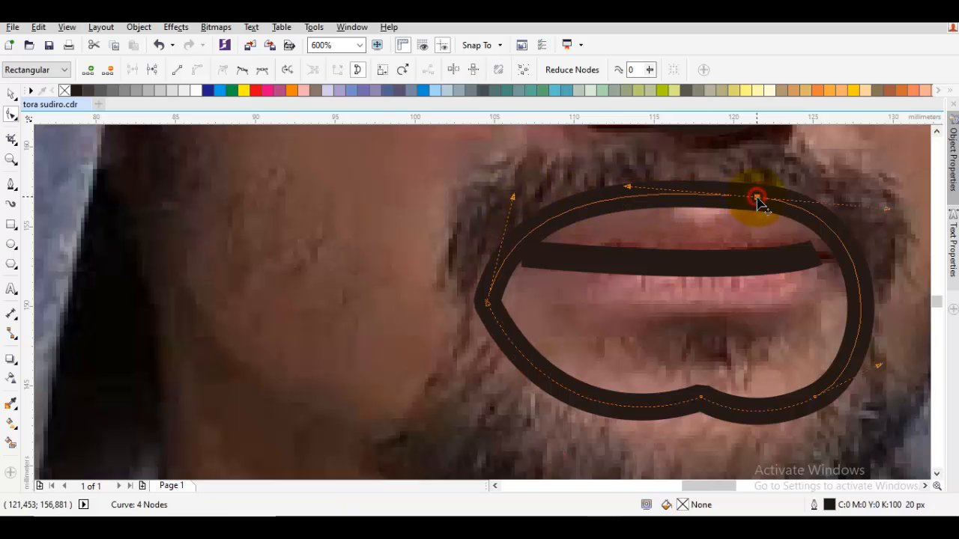
left_click_drag(758, 201, 740, 199)
left_click_drag(884, 225, 815, 219)
key("space")
key("Escape")
Step: Draw the moustache's outer edge as an arc about 28 mm wide and 12 mm high, passing just under the nose
scroll(811, 222, "down", 1)
key("F5")
left_click_drag(749, 227, 724, 252)
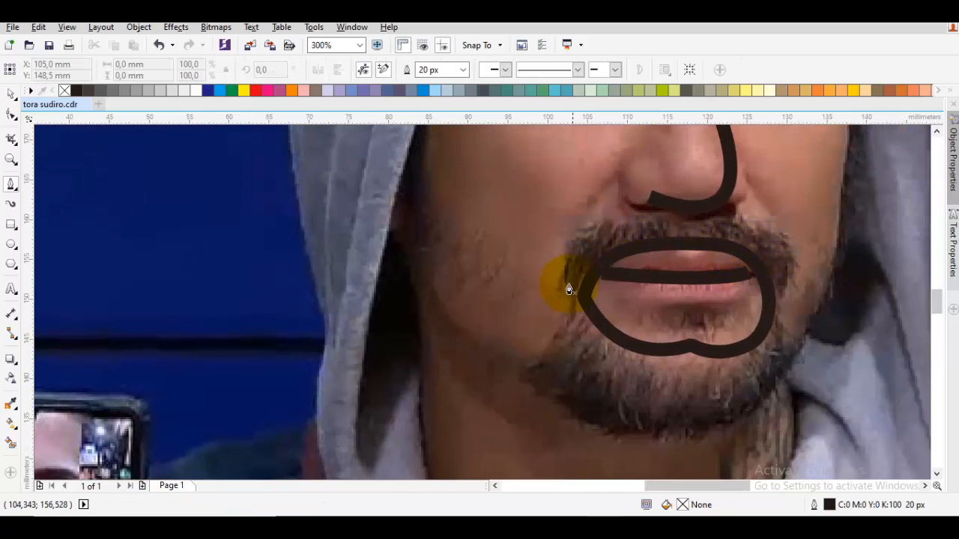
left_click_drag(569, 313, 555, 265)
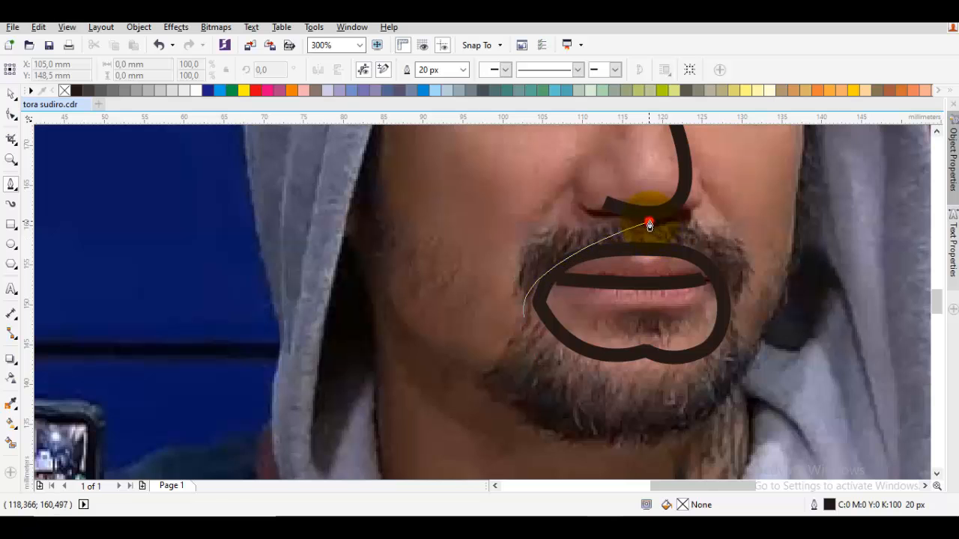
left_click_drag(649, 223, 774, 231)
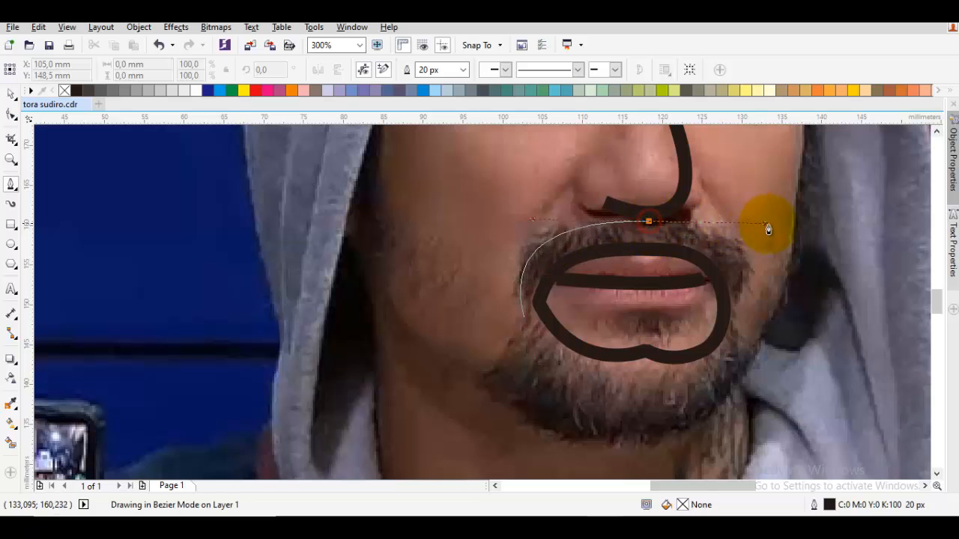
left_click_drag(739, 314, 739, 320)
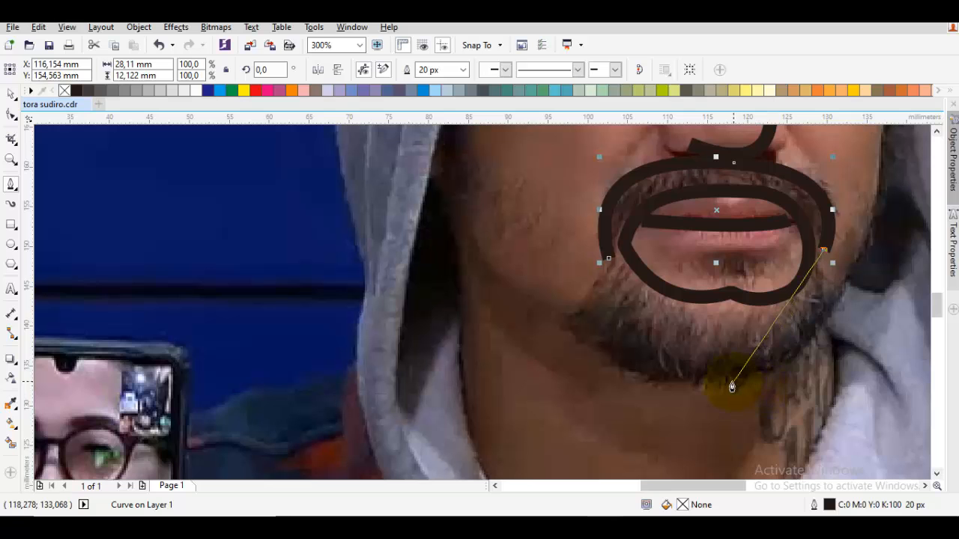
Step: Continue the curve up the right cheek and along the jawline, closing it as a beard outline about 42 by 28 mm
scroll(824, 322, "up", 2)
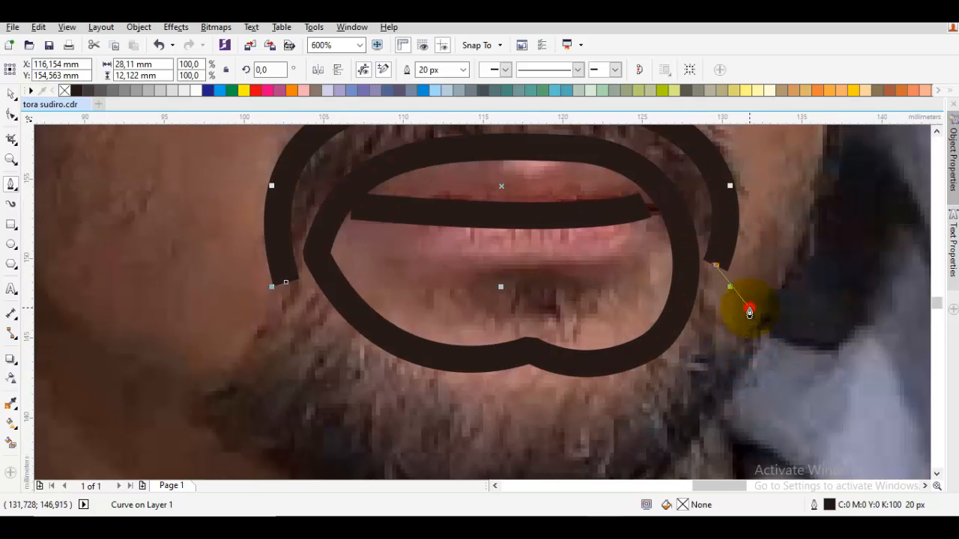
mouse_move(750, 312)
left_mouse_down()
mouse_move(774, 318)
mouse_move(763, 308)
mouse_move(800, 208)
left_mouse_up()
key("ctrl+z")
left_click(801, 205)
scroll(793, 236, "down", 2)
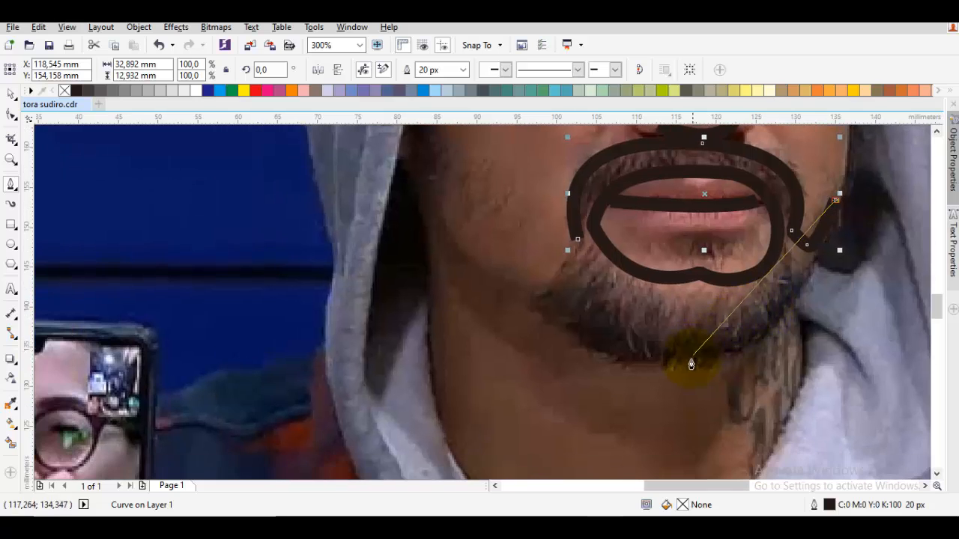
left_click_drag(696, 367, 516, 349)
left_click(497, 274)
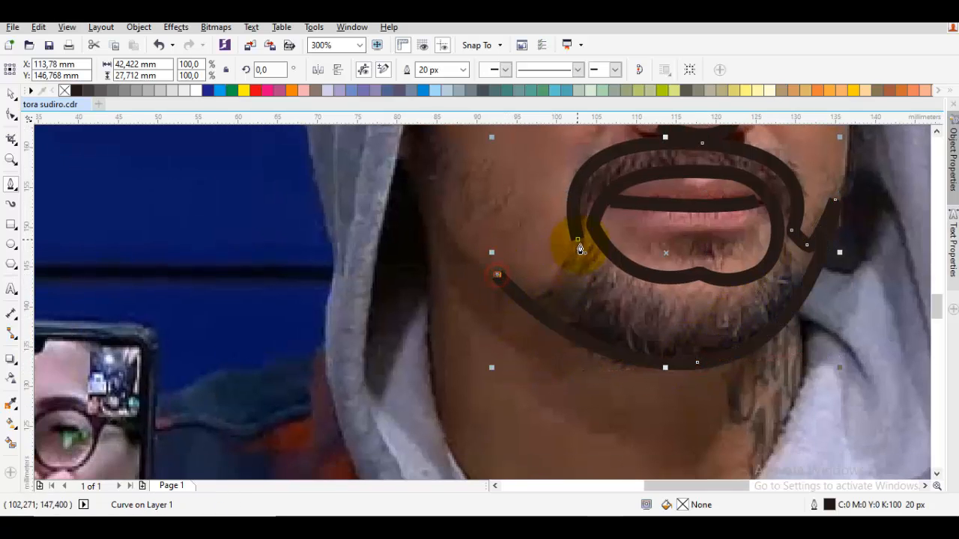
left_click_drag(581, 242, 578, 320)
Step: Order the beard outline behind the inner curve around the lips
key("space")
scroll(578, 320, "right", 3)
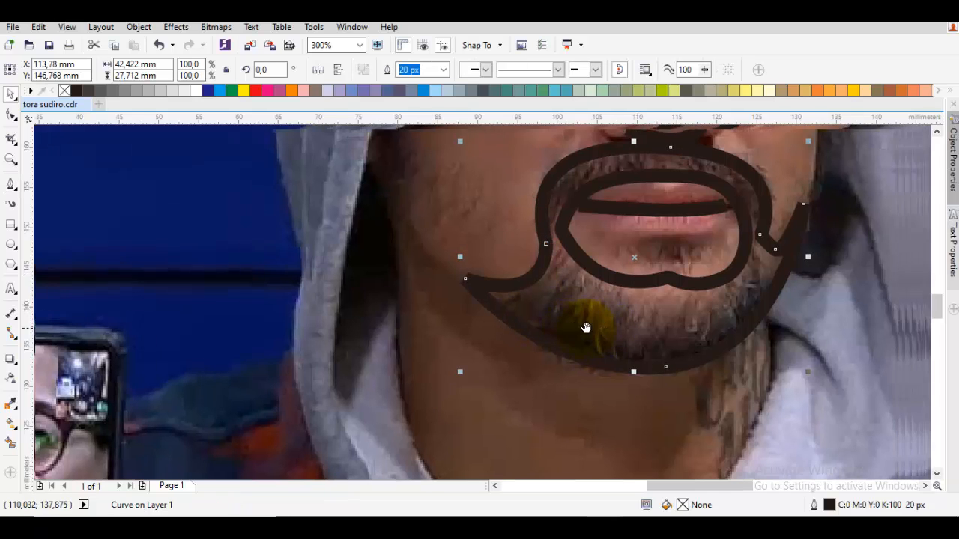
right_click(578, 319)
mouse_move(623, 358)
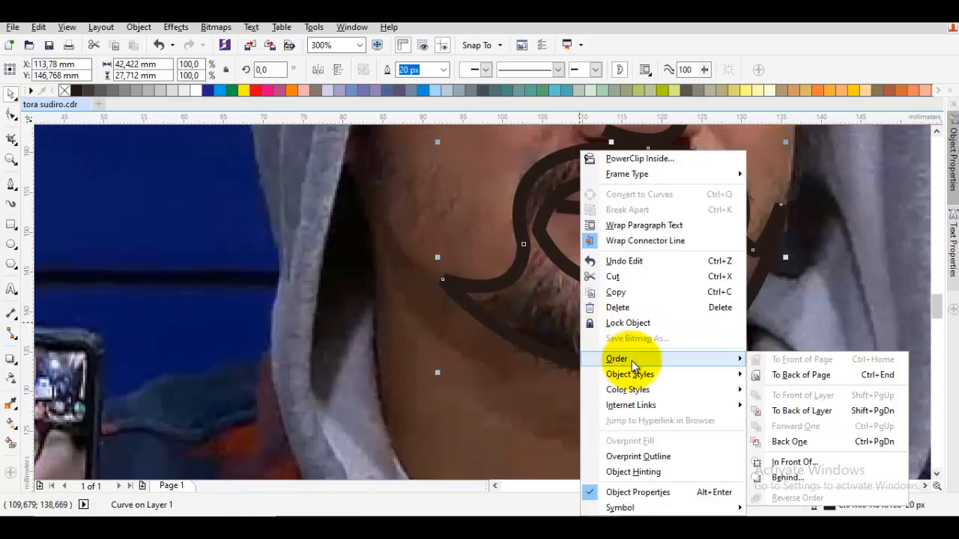
left_click(762, 448)
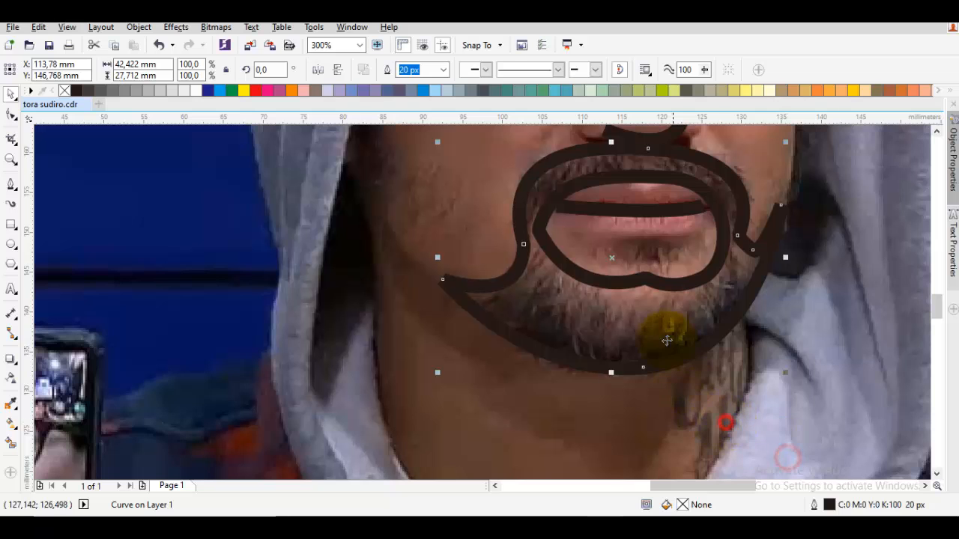
Step: Cut the inner lip curve out of the beard outline with Back Minus Front
left_click(669, 289)
left_click(660, 290)
left_click(629, 308, "shift")
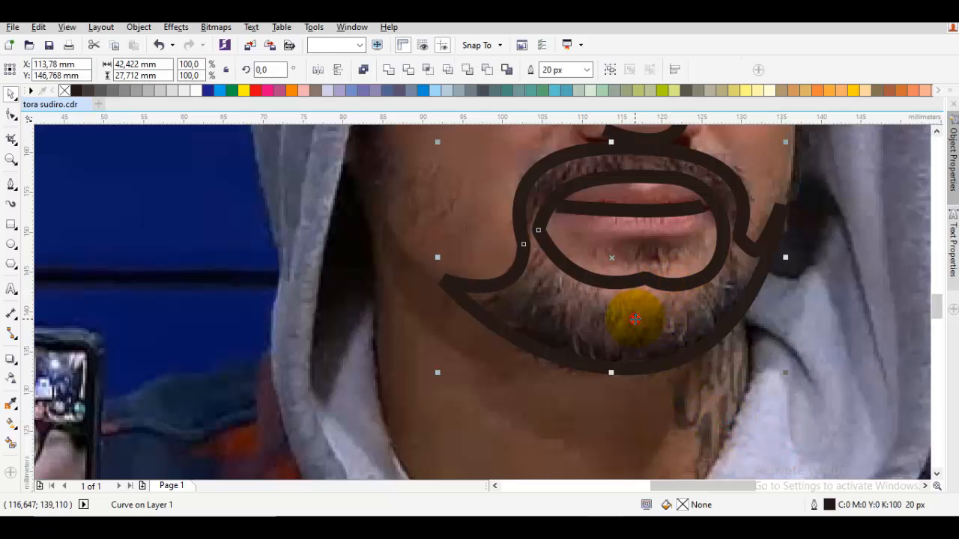
left_click(488, 71)
Step: Fill the beard shape with 90% black and remove its outline
left_click(622, 307)
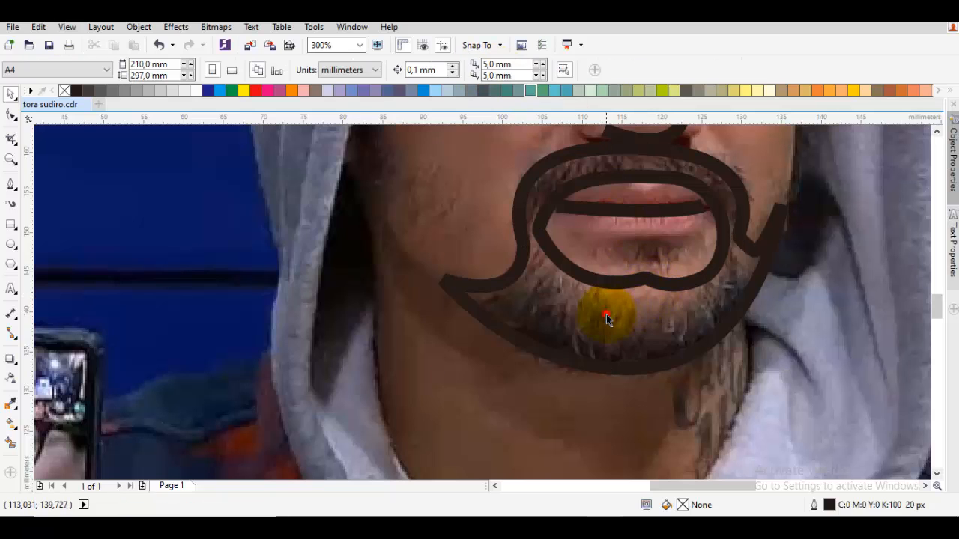
left_click(606, 314)
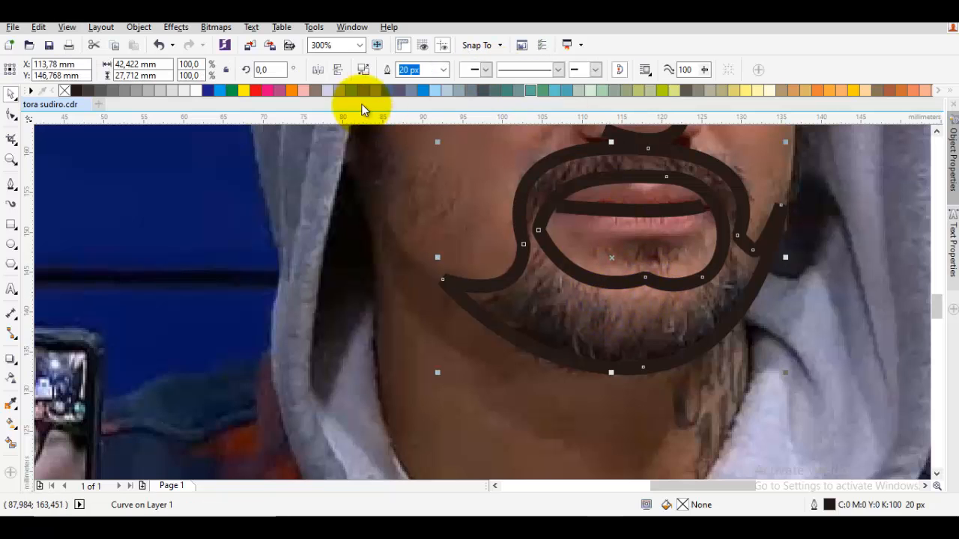
left_click(87, 91)
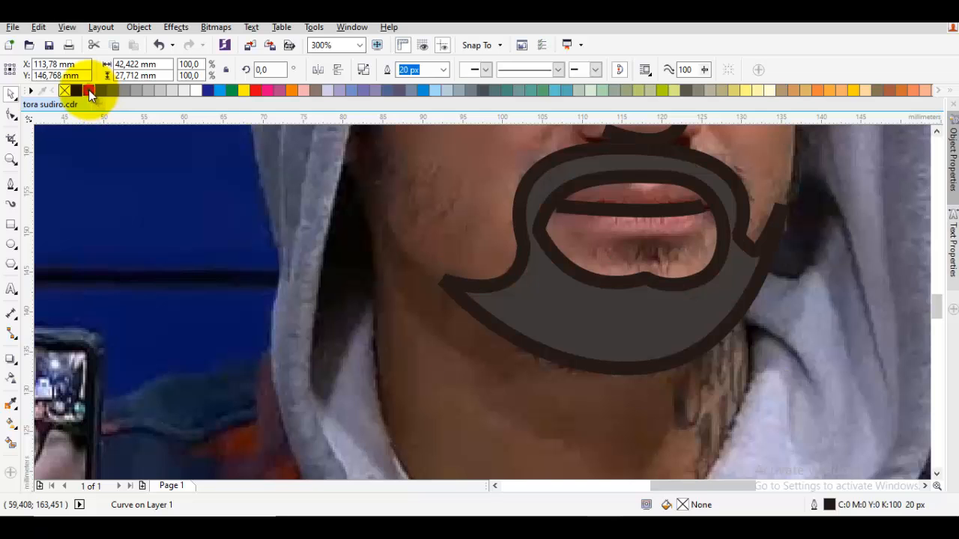
right_click(65, 90)
Step: Delete the extra node in the beard's notch right of the mouth and convert all the shape's nodes to cusp
left_click_drag(738, 277, 624, 315)
left_click(624, 313)
double_click(624, 311)
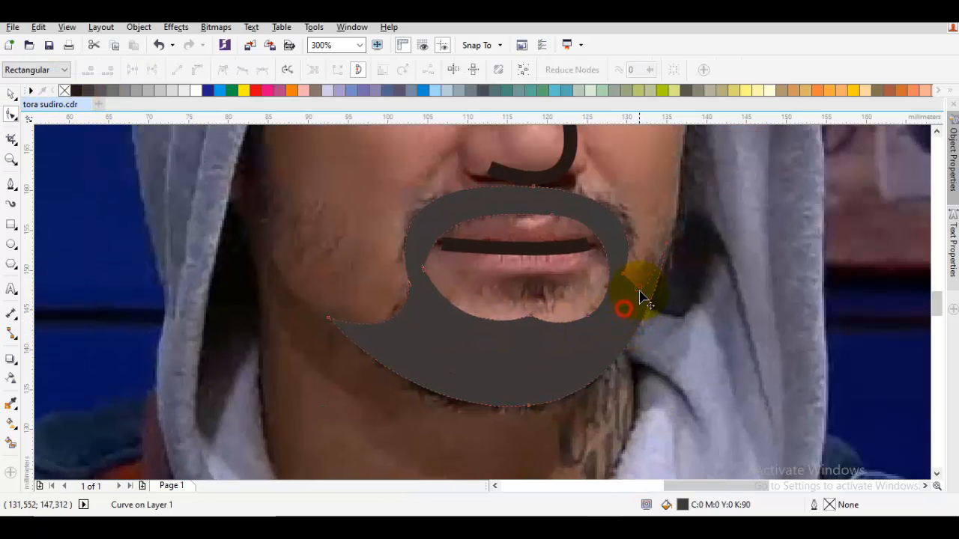
double_click(638, 287)
right_click(710, 204)
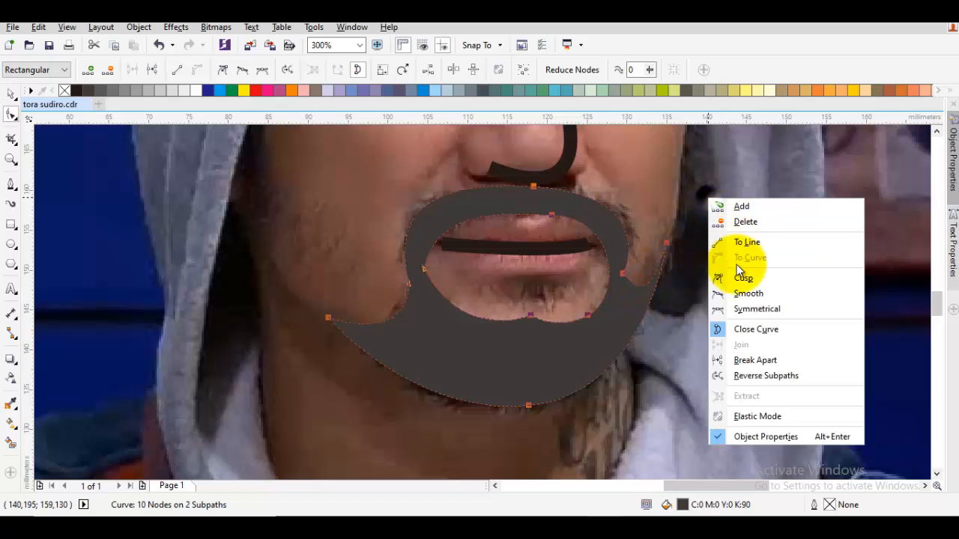
left_click(731, 275)
Step: Delete the top nodes of the moustache's outer and inner edges and add a node on the mouth opening's right edge
left_click(547, 196)
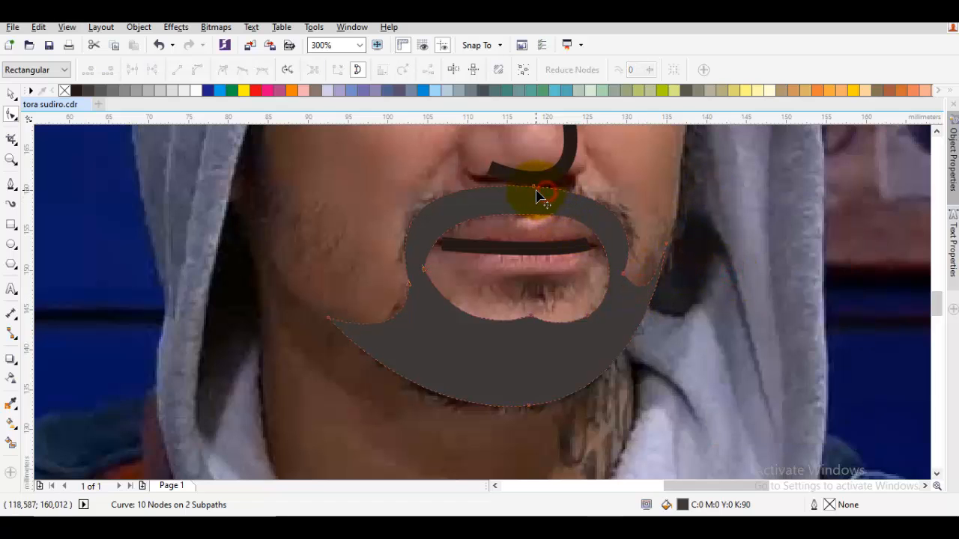
double_click(541, 192)
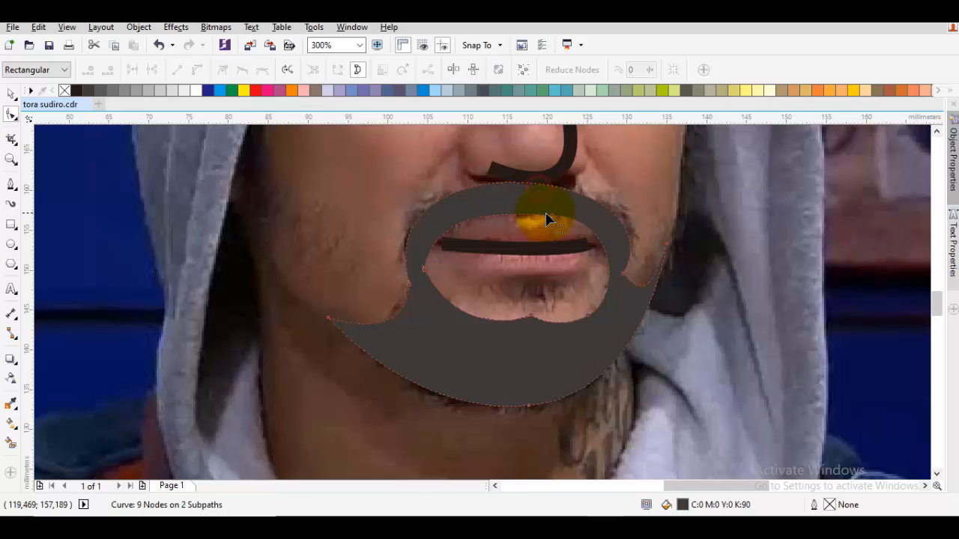
double_click(552, 217)
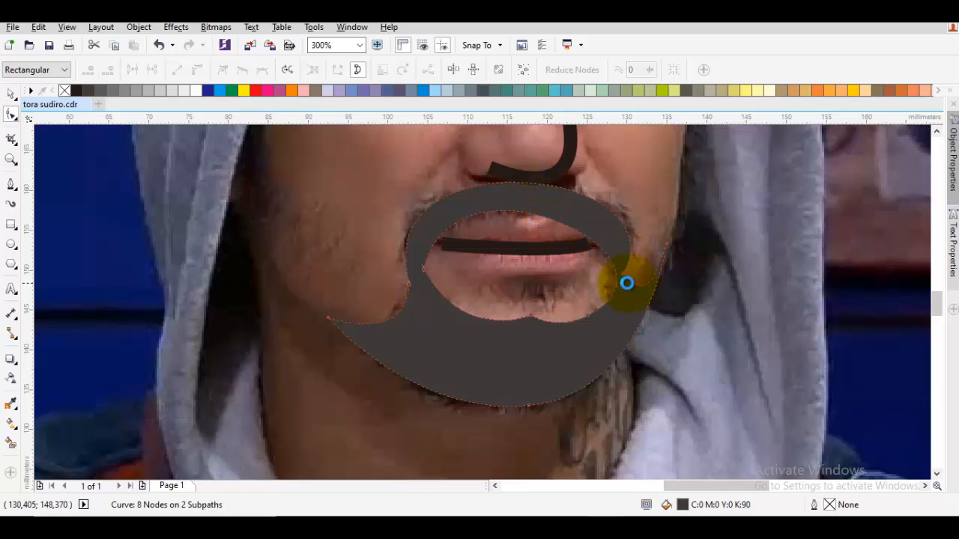
key("ctrl+z")
double_click(610, 268)
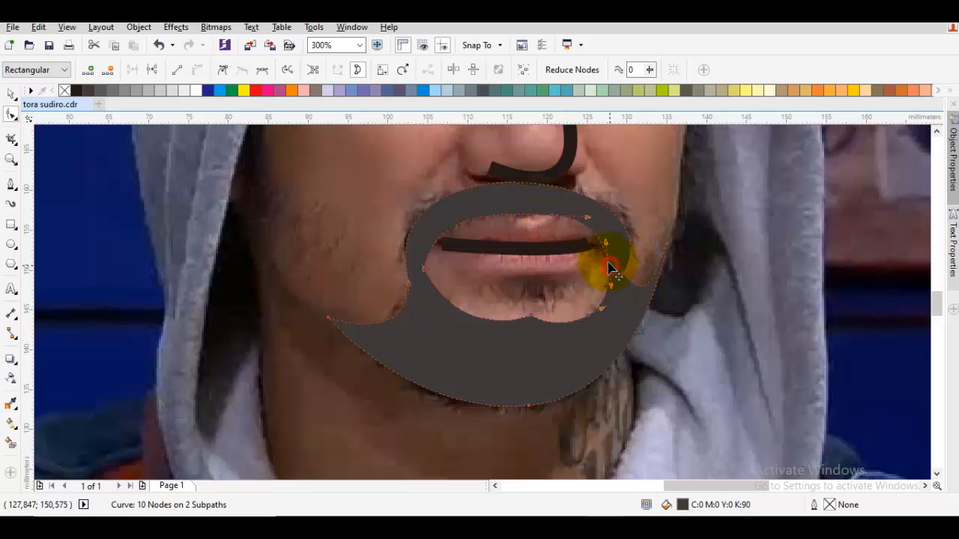
double_click(555, 220)
Step: Convert all remaining nodes of the edited beard shape to cusp, including the added one
right_click(691, 201)
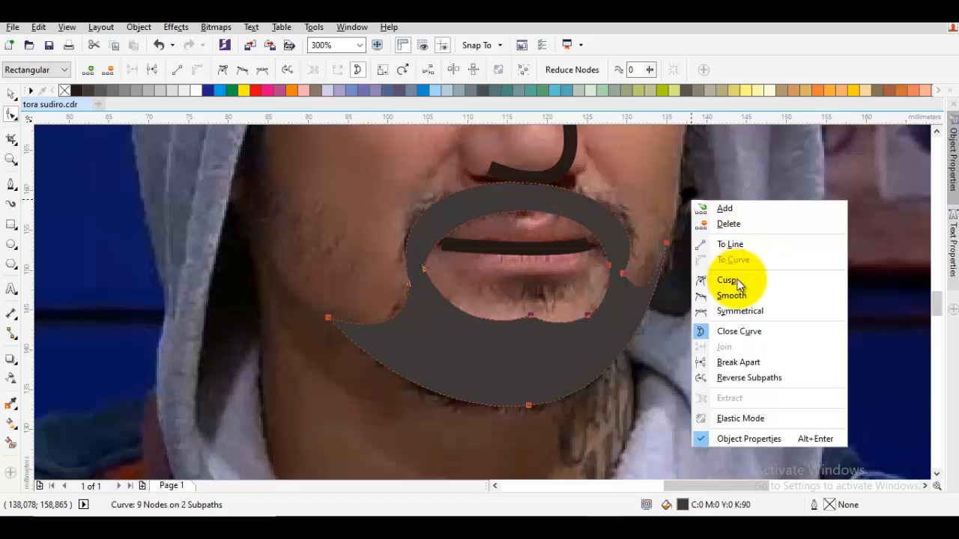
left_click(734, 280)
left_click(661, 222)
Step: Adjust the handle of the node where the moustache meets the right cheek to reshape the beard's notch
scroll(662, 248, "up", 1)
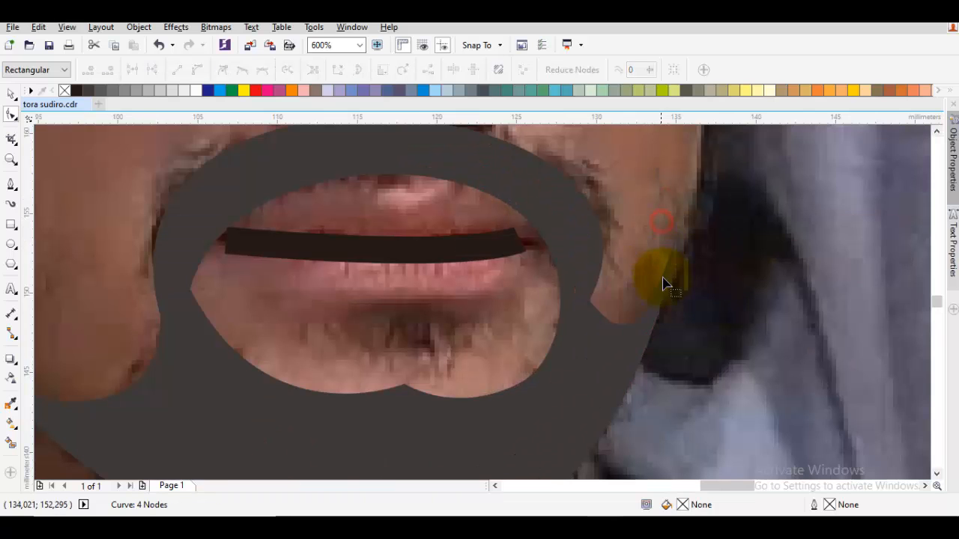
left_click(589, 304)
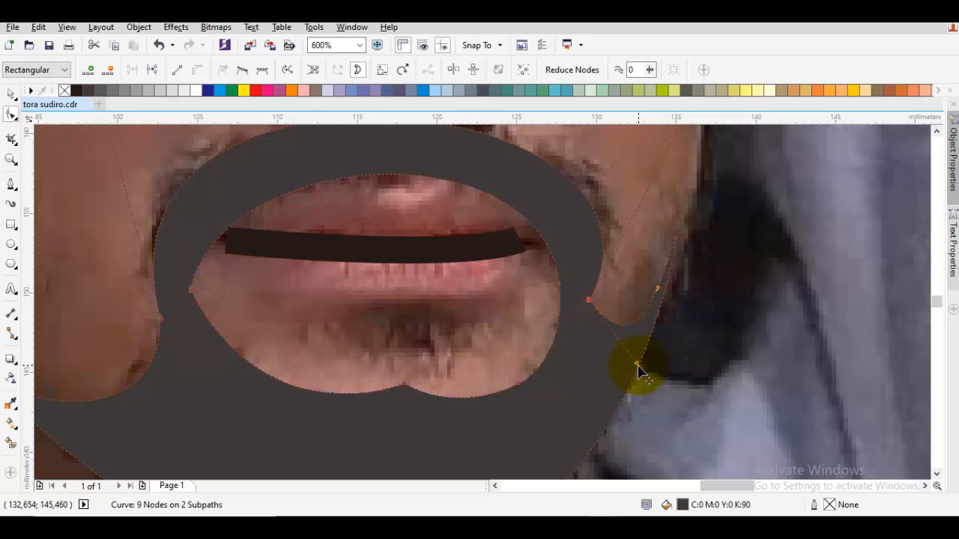
left_click_drag(637, 365, 620, 331)
left_click_drag(568, 221, 665, 260)
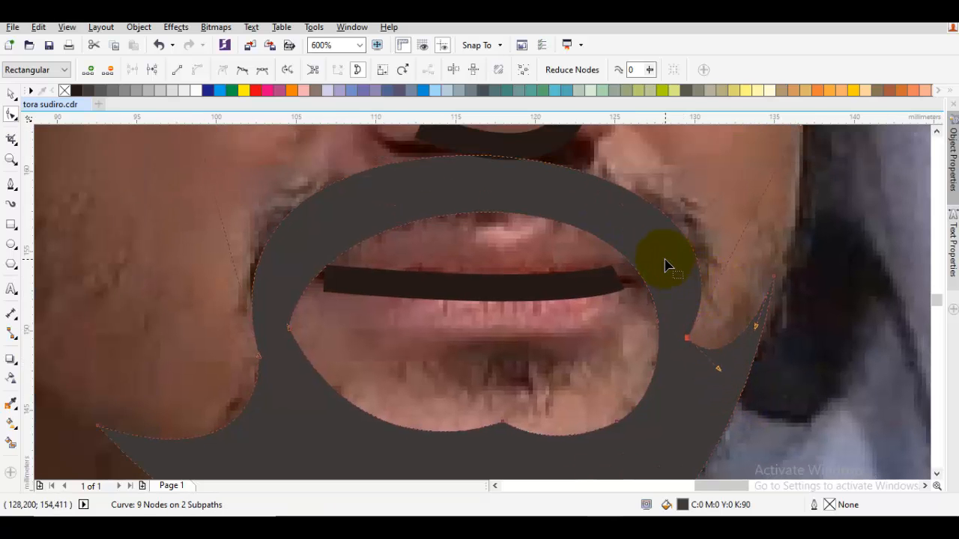
Step: Reshape the mouth opening in the beard by shifting its two side nodes and bending their handles to follow the upper lip
left_click(665, 259)
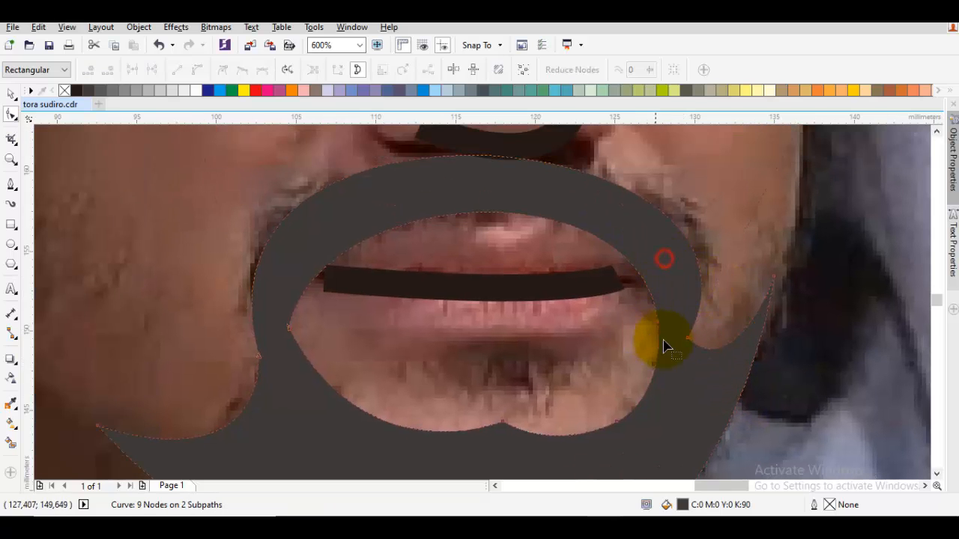
right_click(666, 268)
left_click(651, 255)
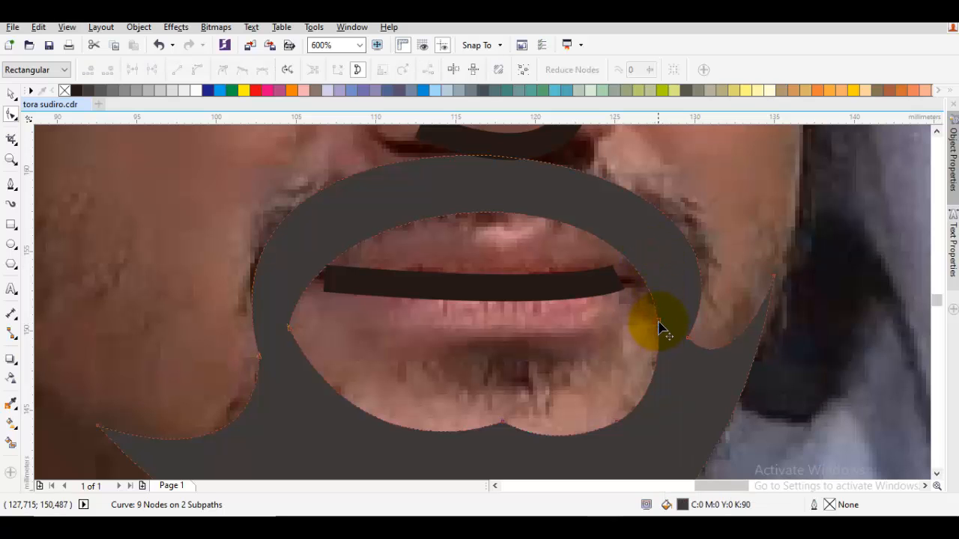
left_click_drag(657, 320, 655, 309)
left_click(650, 168)
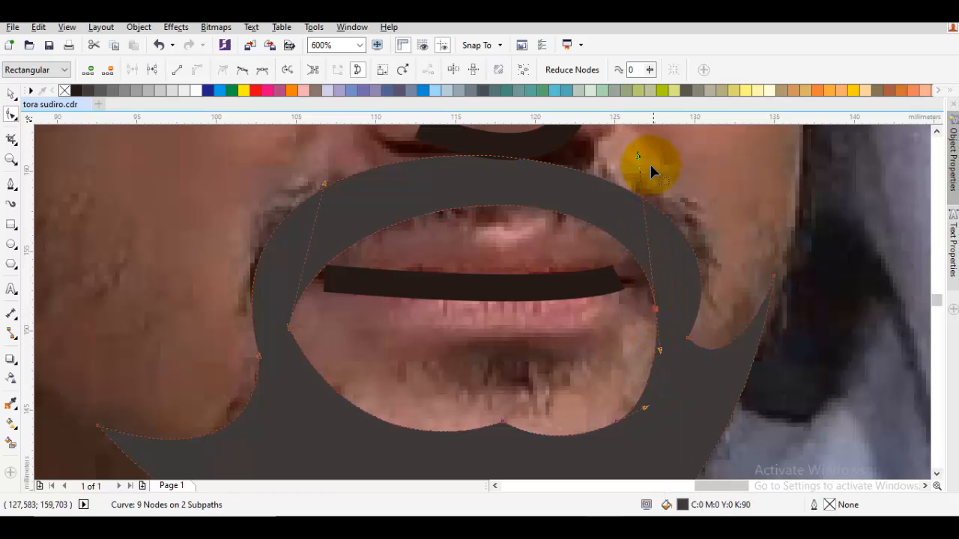
scroll(653, 178, "up", 1)
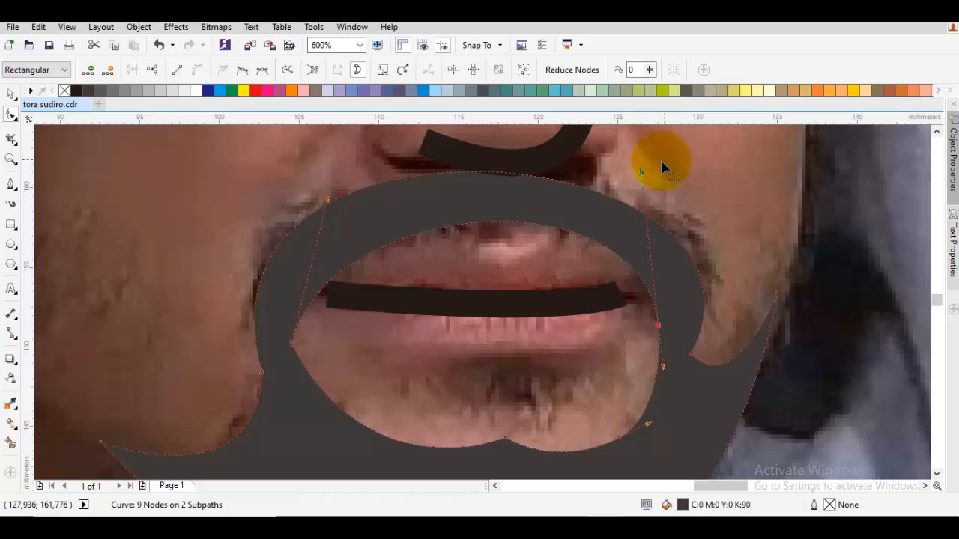
left_click_drag(641, 171, 660, 218)
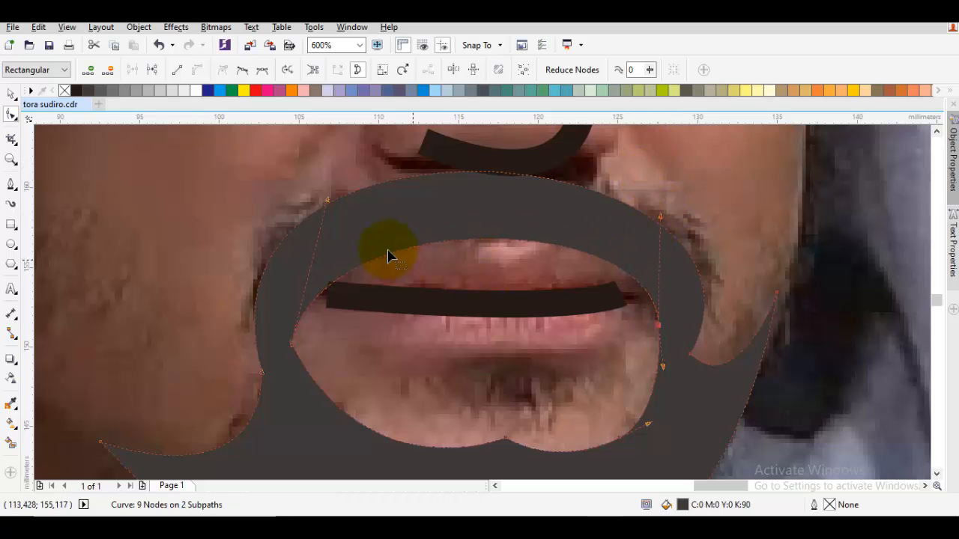
left_click_drag(329, 201, 341, 291)
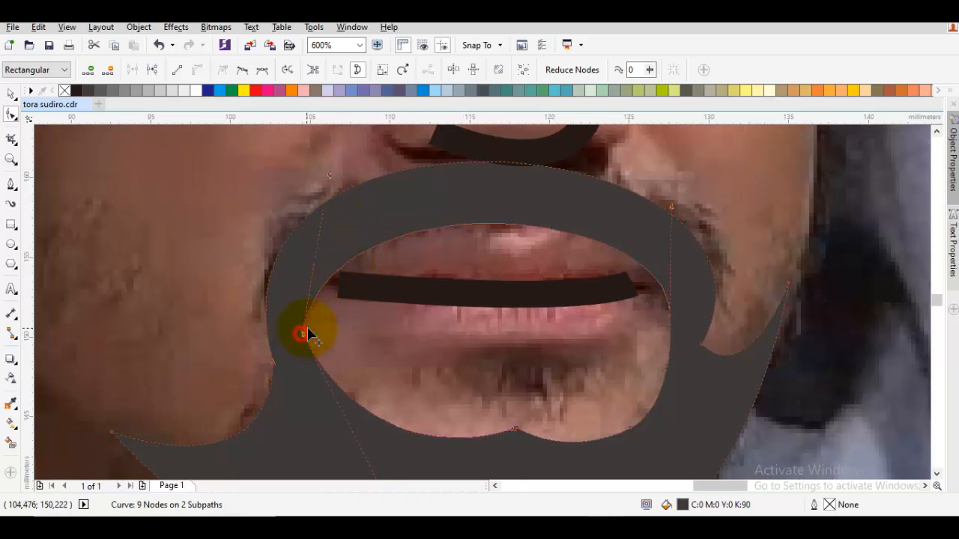
left_click_drag(308, 335, 314, 326)
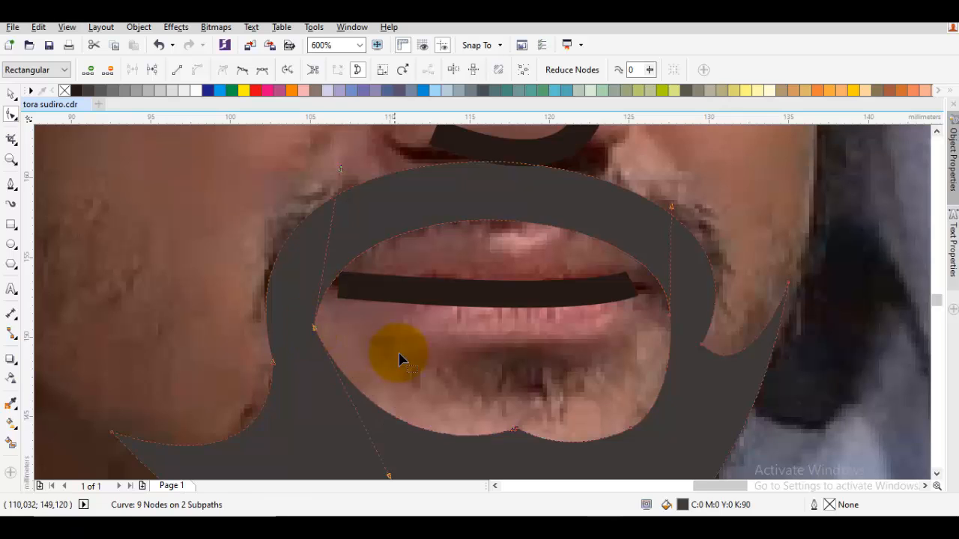
Step: Draw a short arched 20 px stroke beneath the lower lip with the Pen tool
key("F5")
left_click(434, 321)
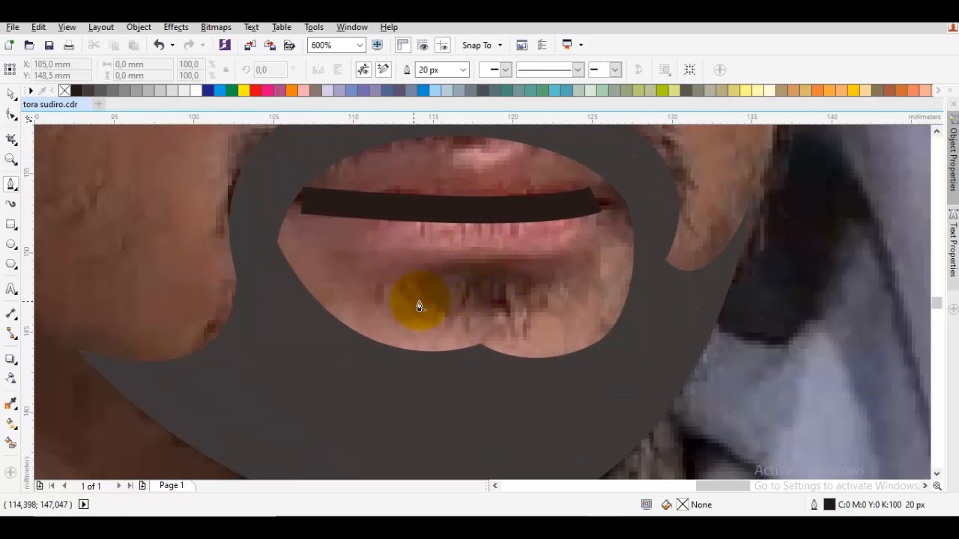
left_click_drag(420, 301, 492, 278)
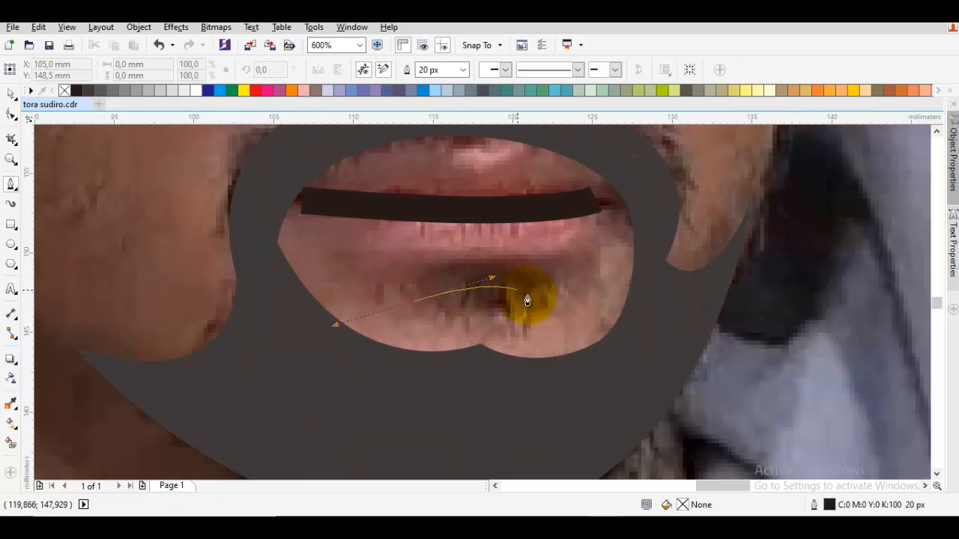
left_click(551, 298)
key("space")
key("Escape")
Step: Move the reference photo off the traced face to the area right of the page
scroll(551, 294, "down", 1)
left_click_drag(553, 290, 471, 301)
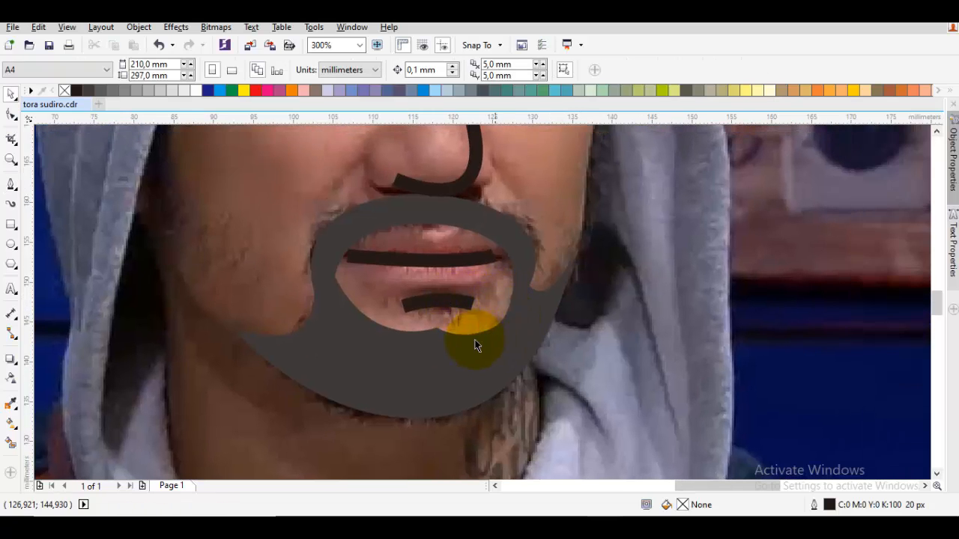
scroll(515, 287, "down", 2)
scroll(516, 286, "down", 3)
left_click_drag(358, 231, 728, 233)
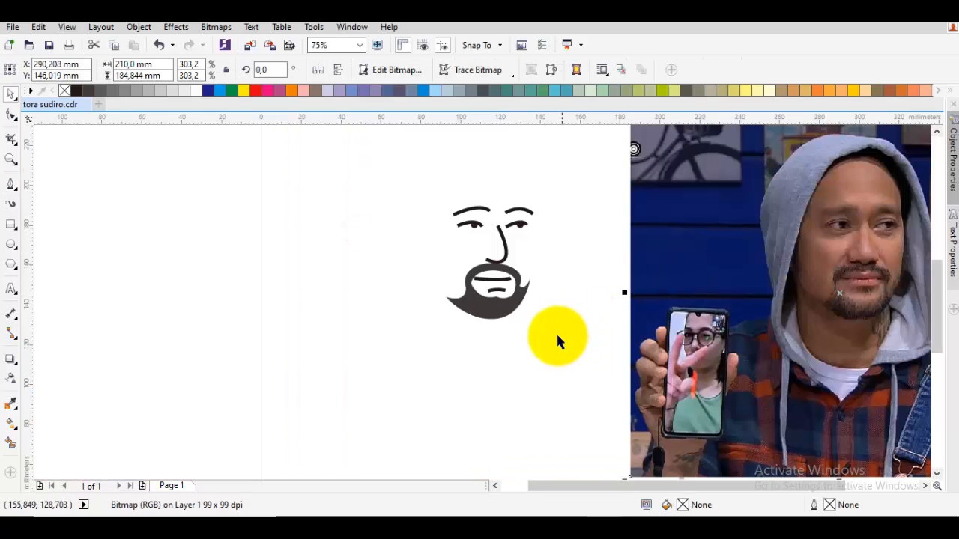
Step: Undo the reference photo's move and check the eyelid and pupil strokes against the photo
key("ctrl+z")
scroll(519, 229, "up", 8)
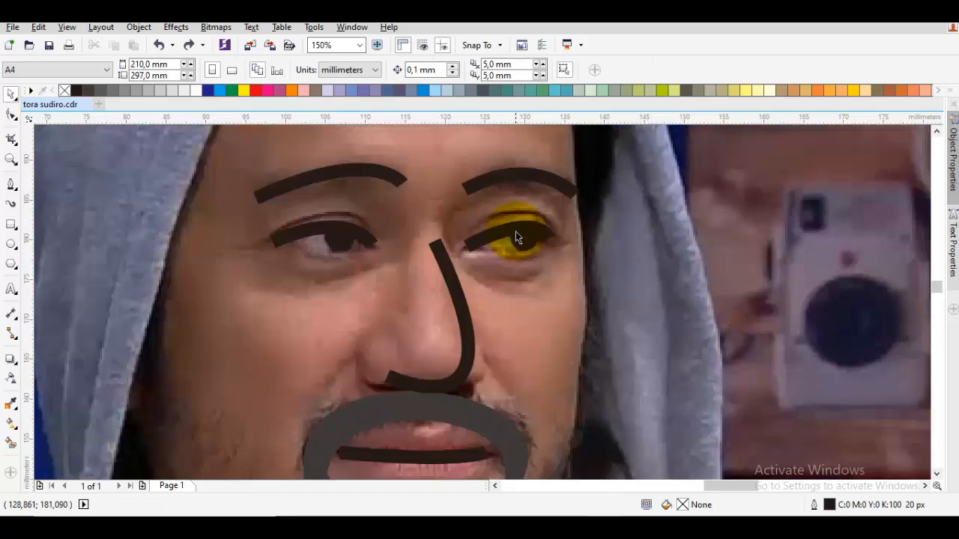
left_click_drag(520, 227, 517, 217)
scroll(517, 217, "down", 1)
key("Escape")
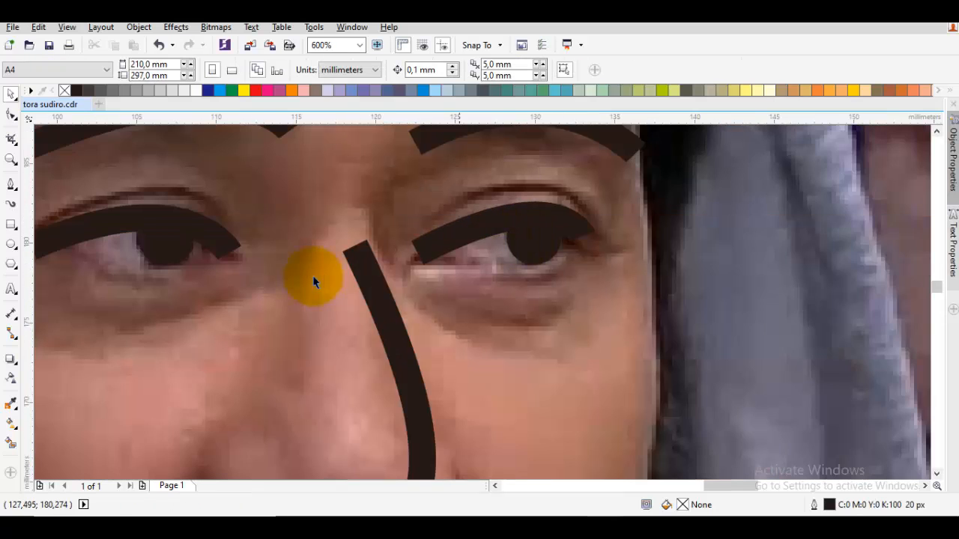
left_click_drag(308, 275, 582, 281)
left_click(482, 239)
key("Escape")
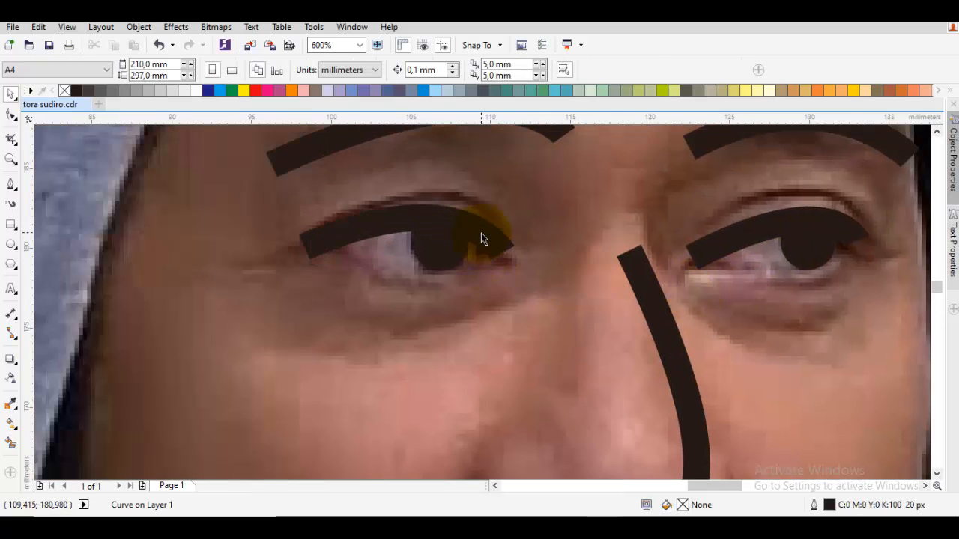
Step: Move the reference photo beside the page to view the traced face alone, and undo the move
scroll(482, 238, "down", 3)
left_click_drag(523, 250, 925, 255)
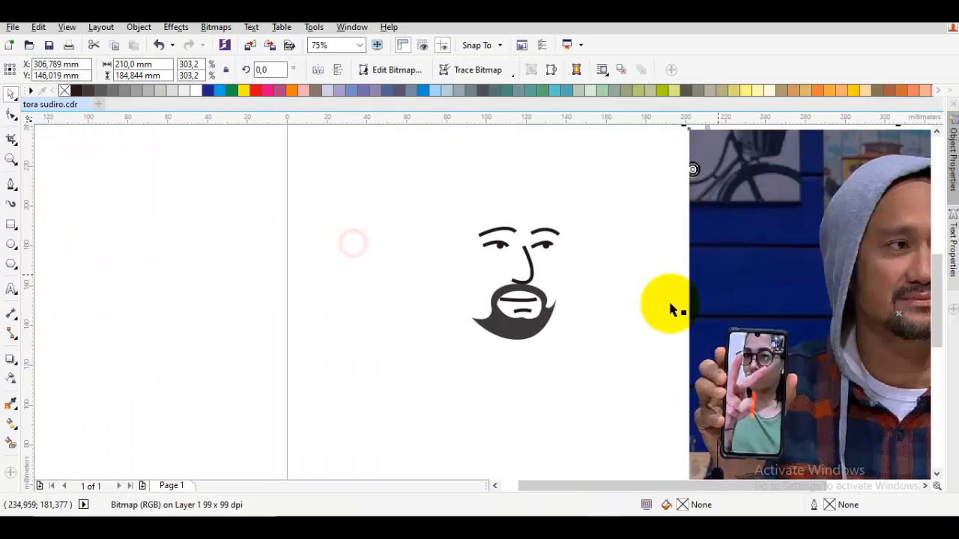
left_click(534, 398)
key("ctrl+z")
Step: Draw a 20 px Pen tool outline from the left cheek down the neck and along the shirt collar
key("F5")
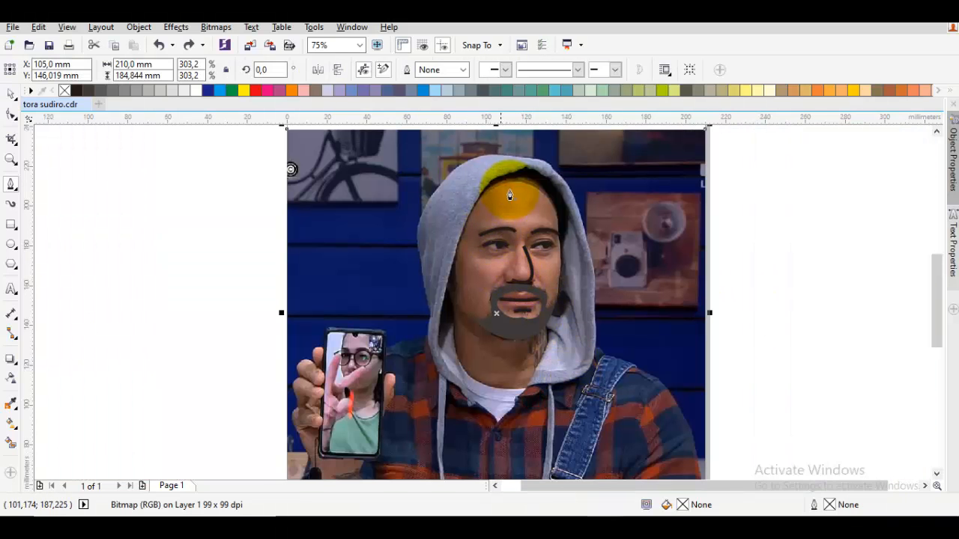
scroll(489, 227, "up", 1)
left_click_drag(489, 228, 450, 267)
scroll(438, 353, "down", 1)
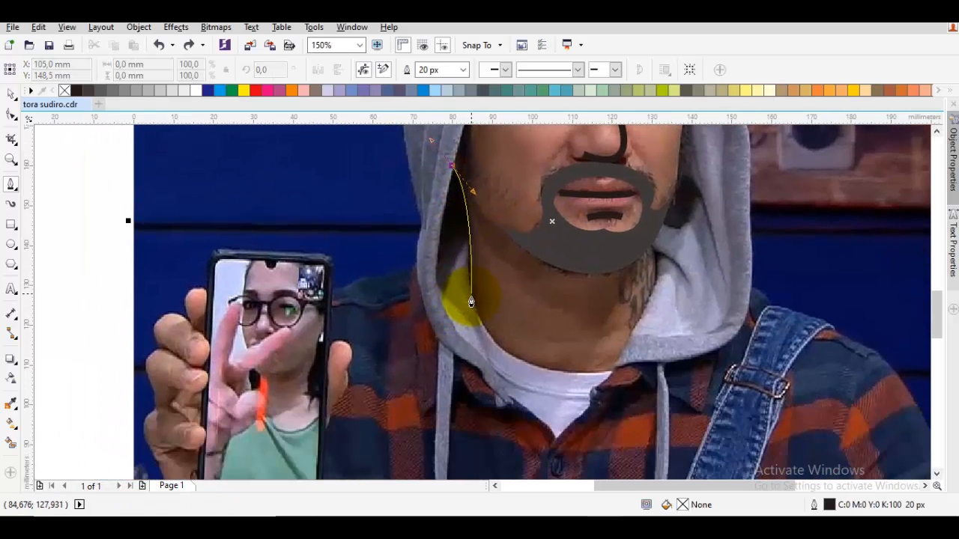
left_click(471, 301)
left_click_drag(540, 369, 583, 386)
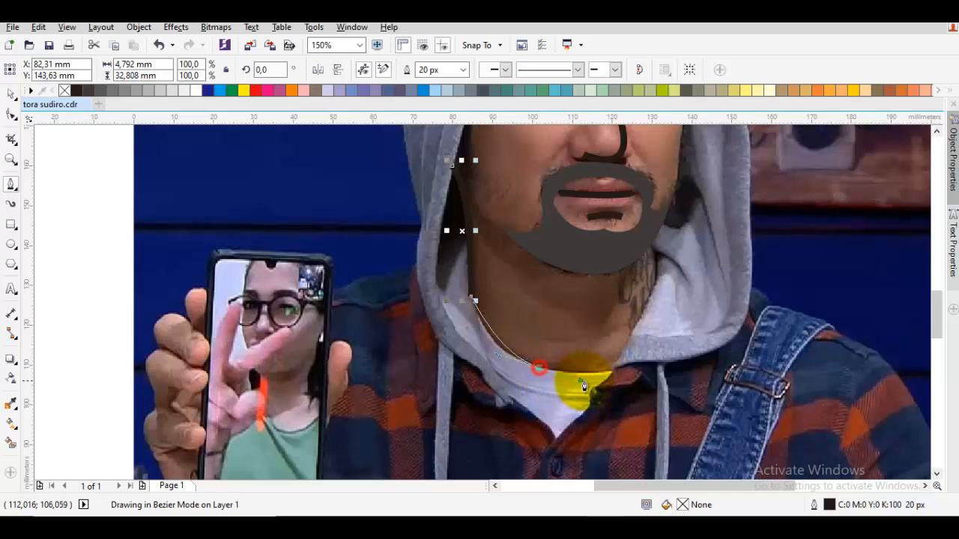
double_click(609, 374)
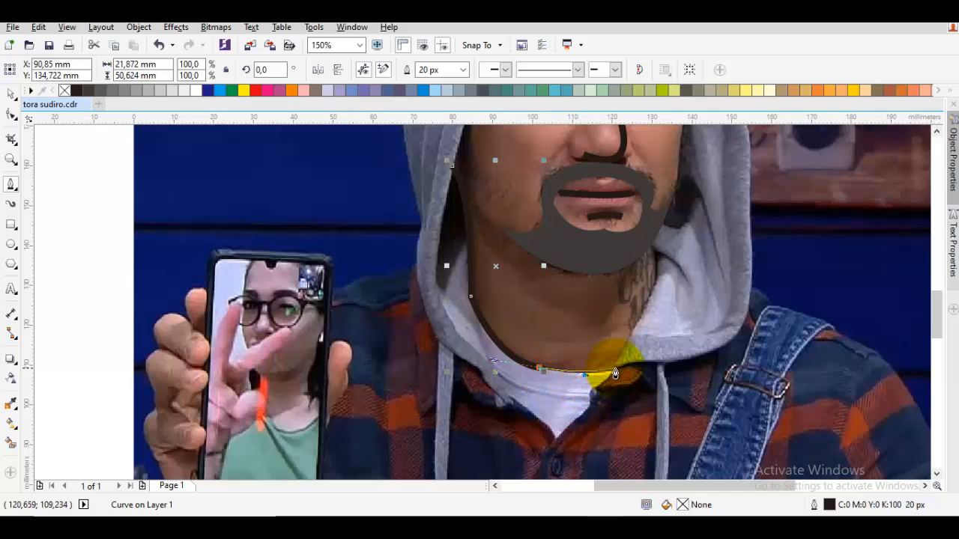
Step: Continue the outline from the collar up the right side of the neck, past the jaw to the right cheek
scroll(630, 337, "up", 3)
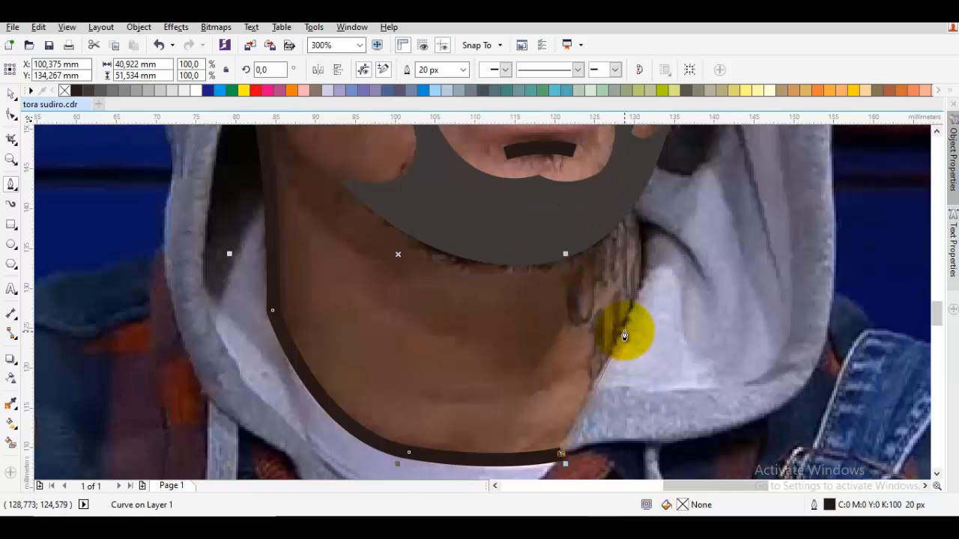
left_click_drag(625, 331, 654, 267)
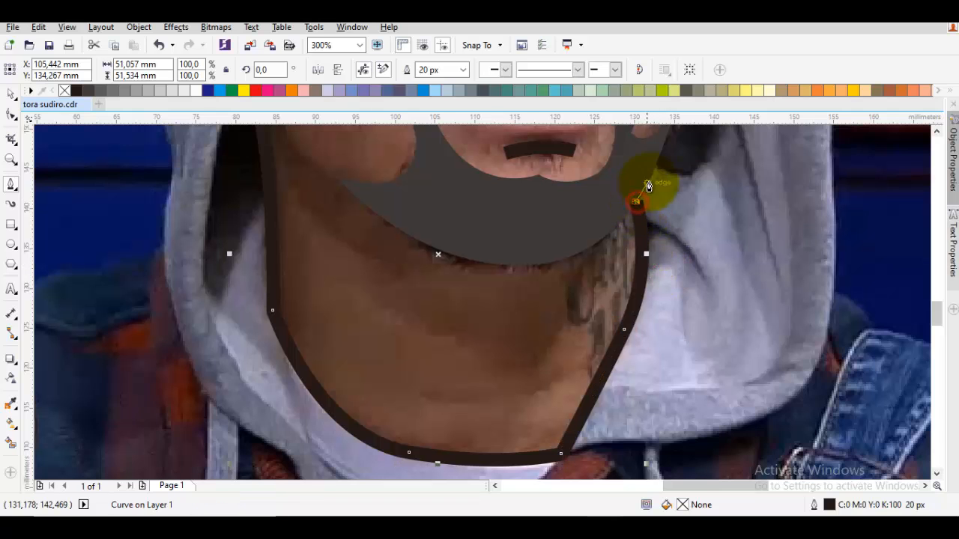
scroll(637, 206, "down", 3)
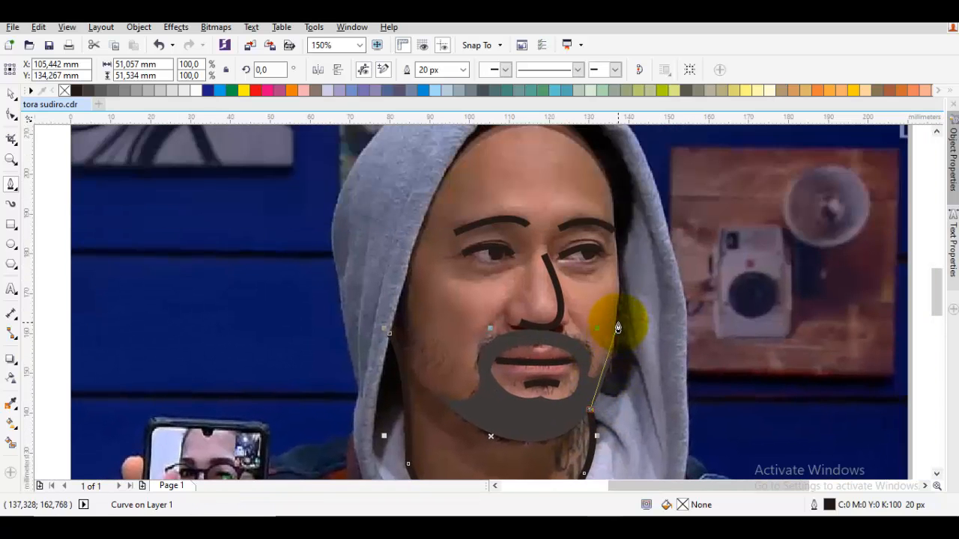
scroll(618, 327, "up", 1)
scroll(610, 340, "right", 1)
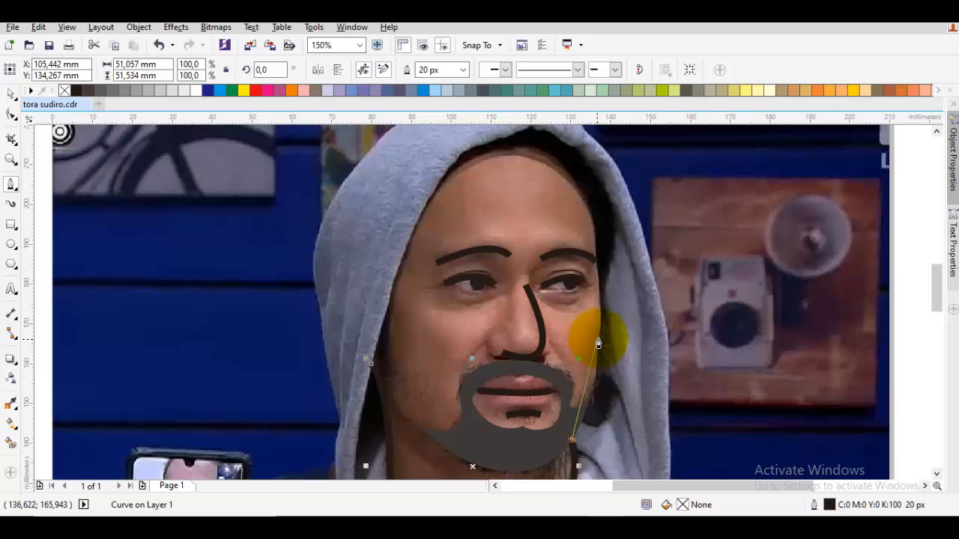
left_click_drag(599, 350, 604, 289)
Step: Extend the outline up the right temple and curve it over the forehead along the hairline
scroll(603, 293, "up", 3)
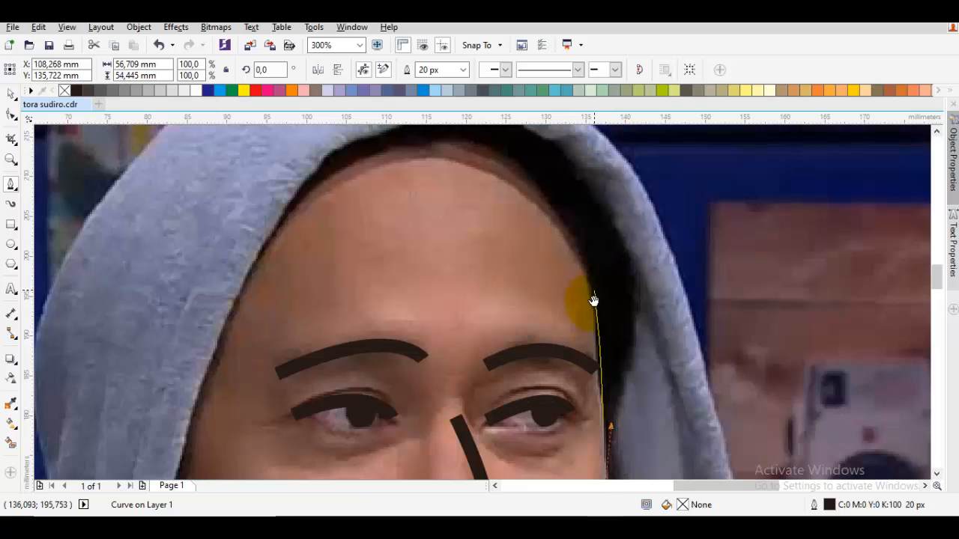
scroll(593, 300, "up", 1)
left_click(589, 318)
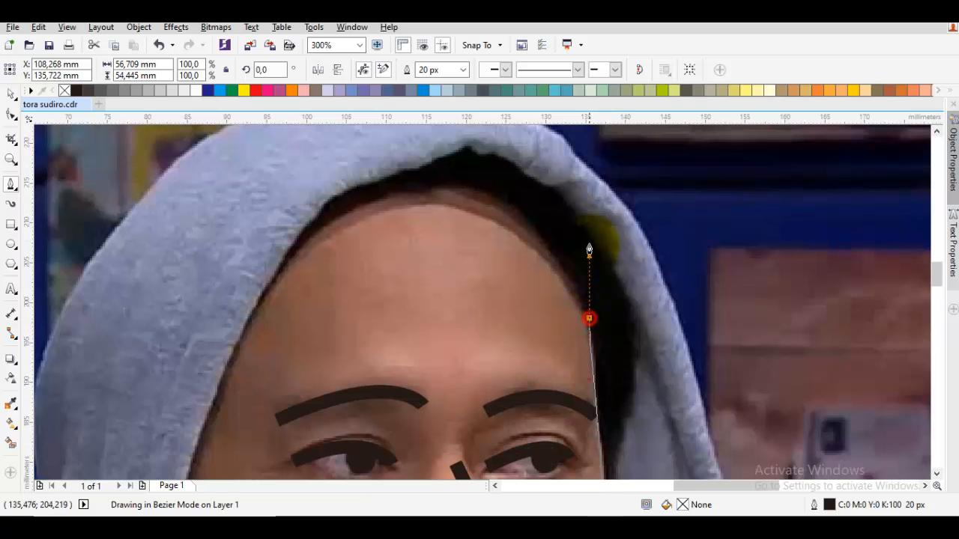
left_click_drag(579, 215, 510, 322)
scroll(584, 217, "left", 3)
scroll(497, 353, "down", 2)
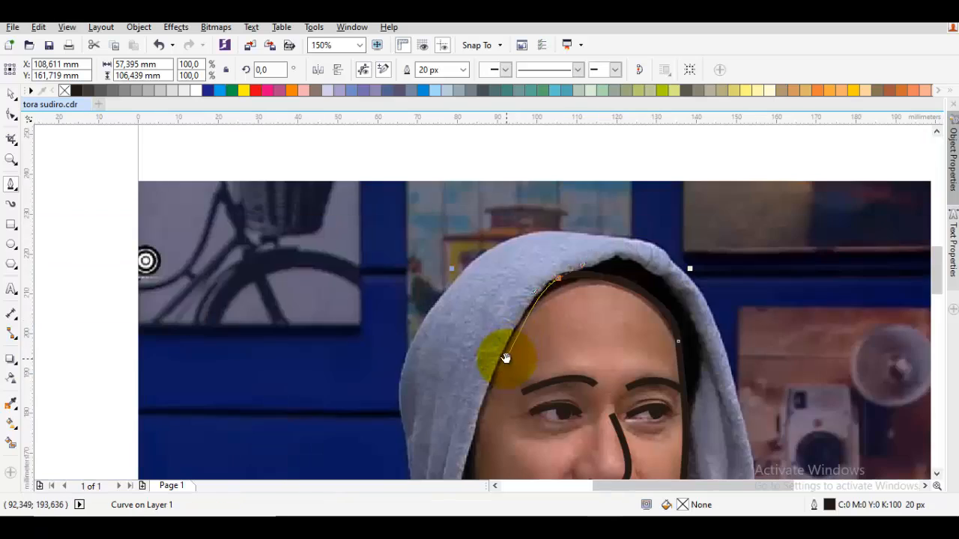
Step: Bring the outline down the hood's inner left edge and close it on its starting node at the left cheek
scroll(540, 300, "down", 1)
scroll(539, 300, "left", 1)
left_click_drag(578, 236, 560, 285)
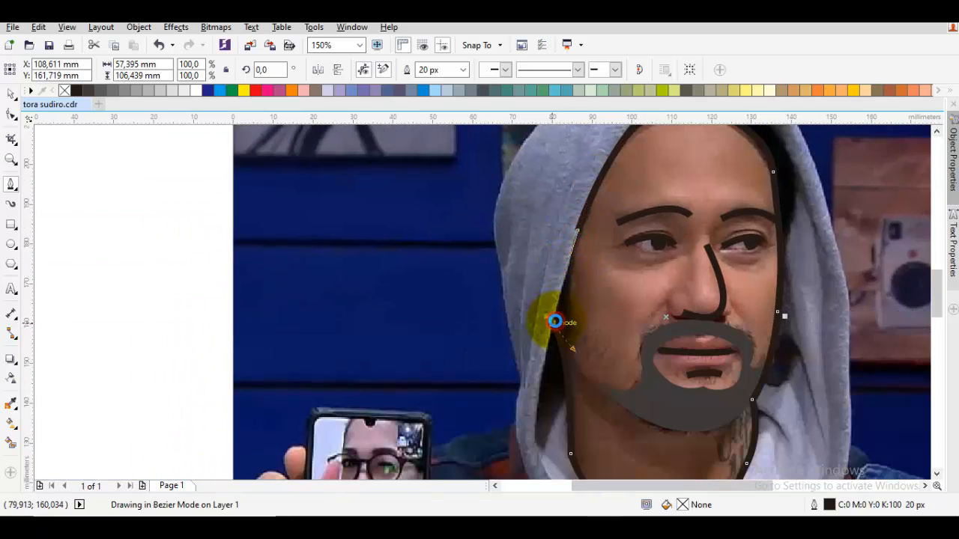
left_click(555, 322)
key("F10")
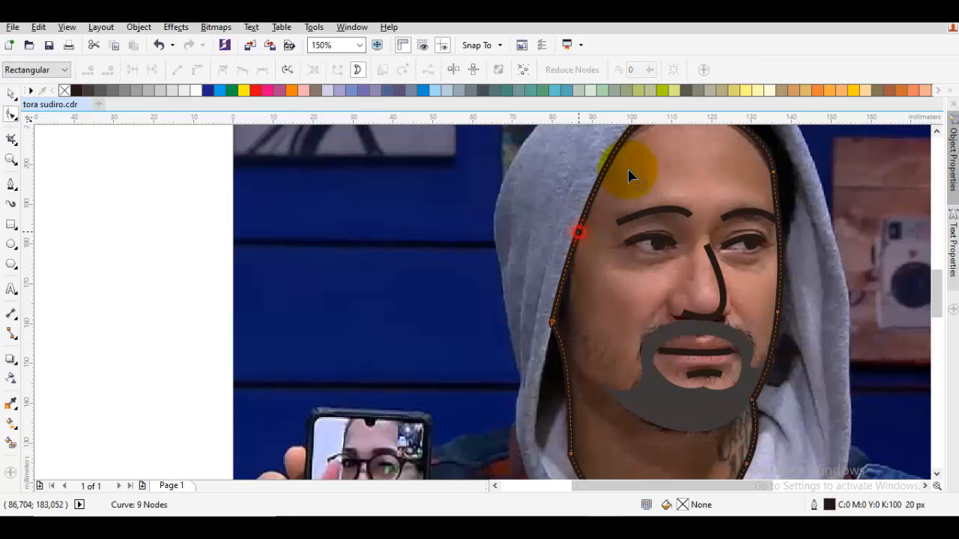
Step: Order the face outline directly in front of the reference photo, behind the facial features
scroll(625, 199, "down", 2)
key("space")
right_click(648, 191)
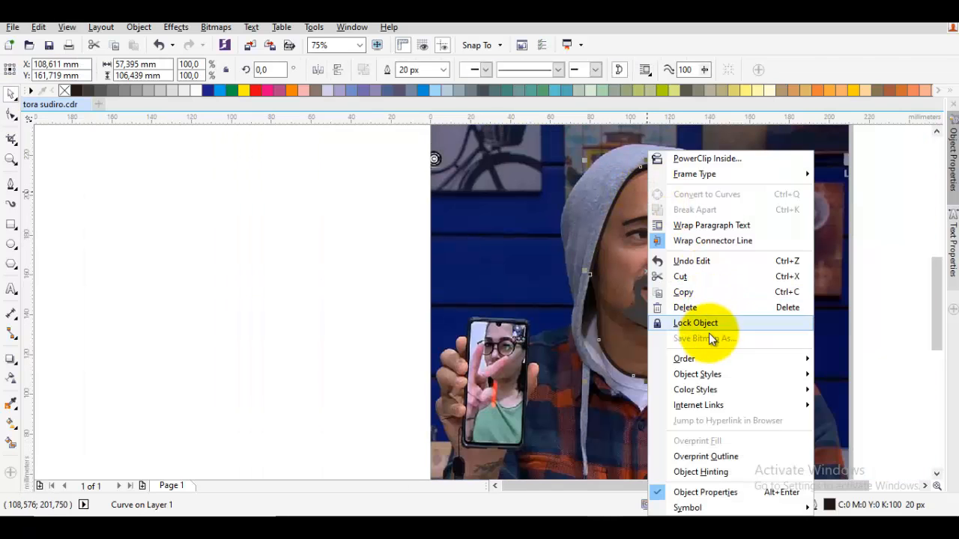
mouse_move(712, 359)
left_click(530, 463)
left_click(556, 323)
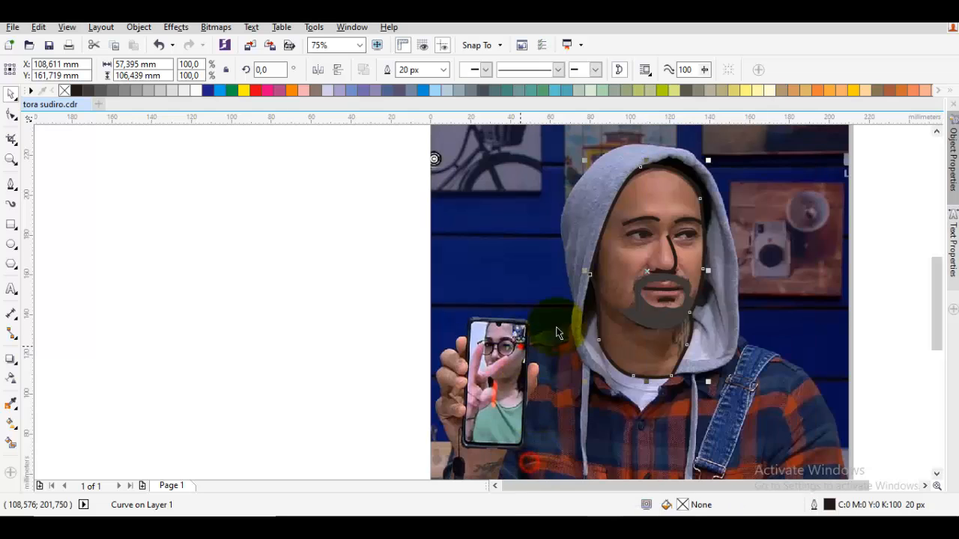
Step: Draw a curved 20 px jawline from the face outline at the left cheek to the beard's left tip
scroll(641, 262, "up", 4)
key("F10")
mouse_move(569, 248)
left_mouse_down()
mouse_move(581, 249)
mouse_move(593, 313)
left_mouse_up()
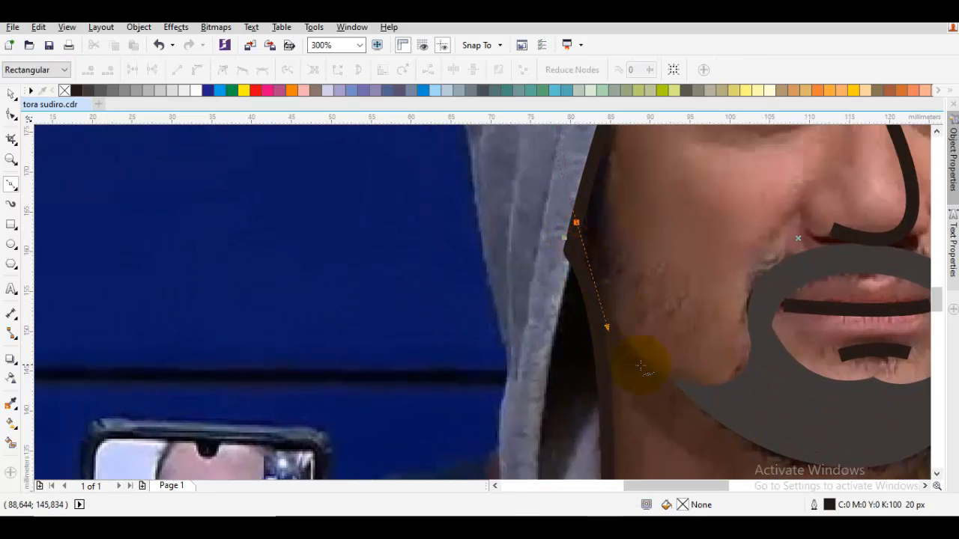
left_click(684, 391)
key("space")
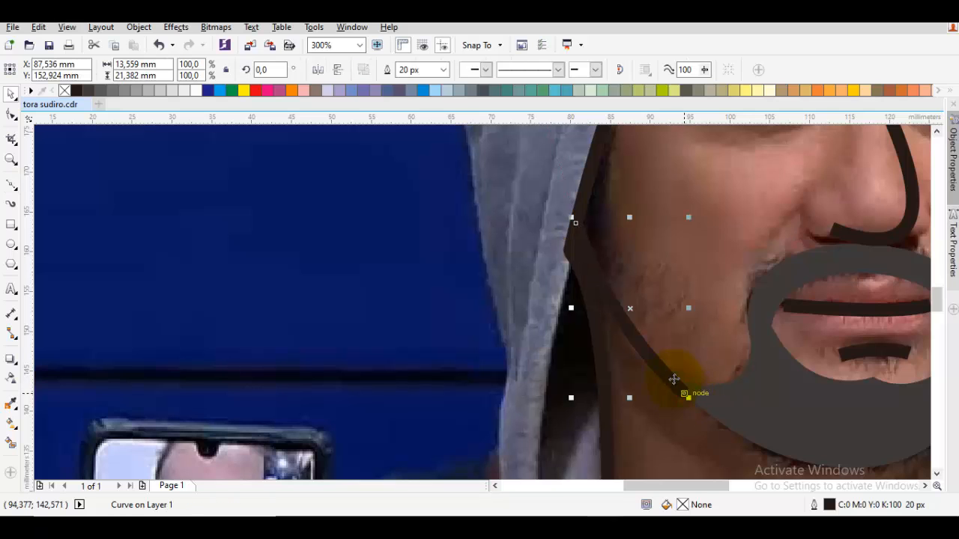
Step: Order the jawline stroke directly in front of the face outline, behind the beard
right_click(650, 357)
mouse_move(681, 359)
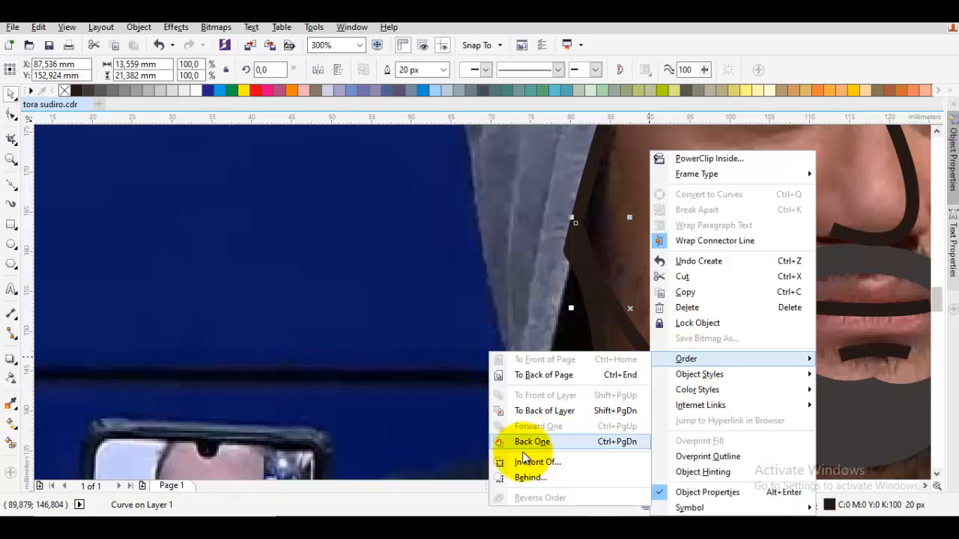
left_click(537, 464)
left_click(705, 357)
left_click_drag(707, 360, 622, 308)
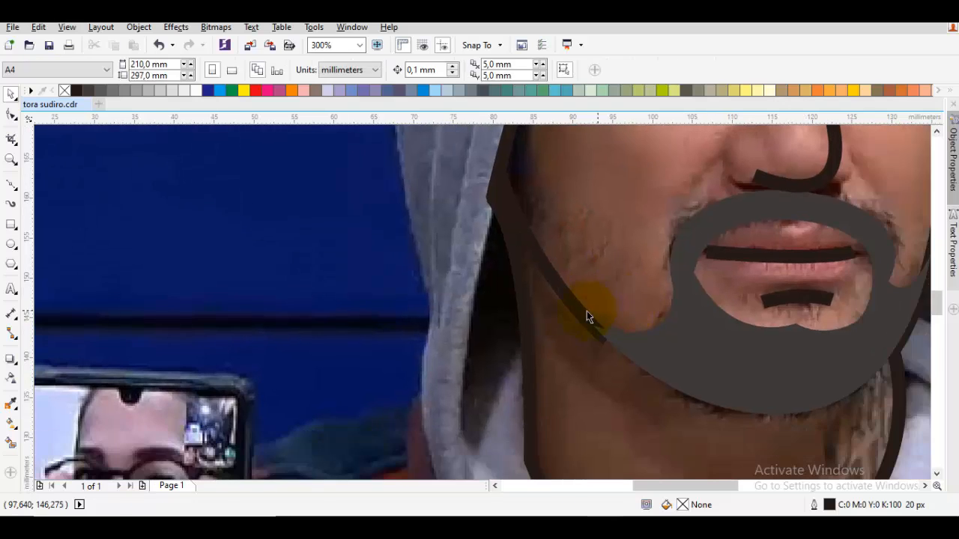
Step: Extend the jawline's lower end node into the beard and adjust its upper handle to smooth the curve
double_click(578, 305)
scroll(588, 339, "up", 1)
left_click_drag(613, 343, 669, 365)
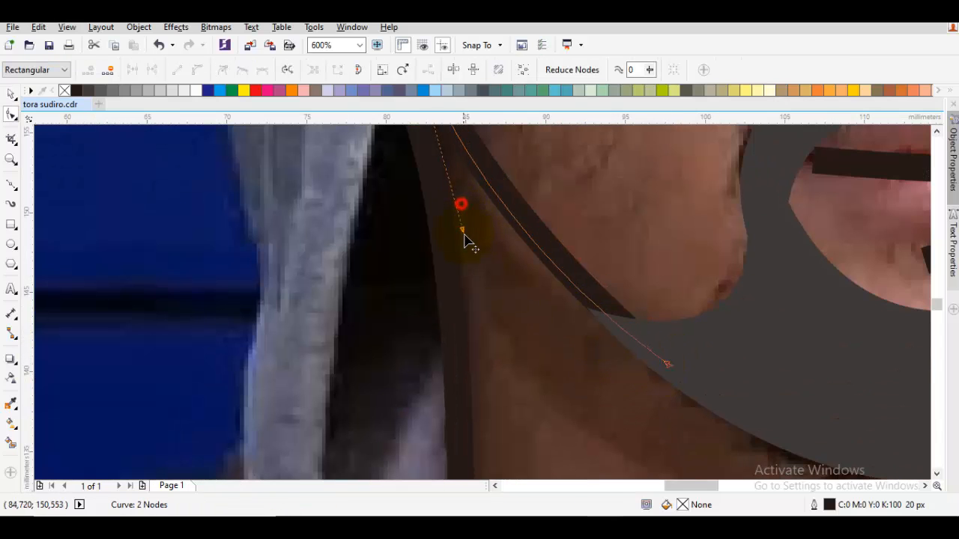
left_click_drag(464, 234, 469, 225)
key("space")
left_click(503, 245)
Step: Fill the closed face and neck outline with a light peach skin colour
scroll(510, 248, "down", 2)
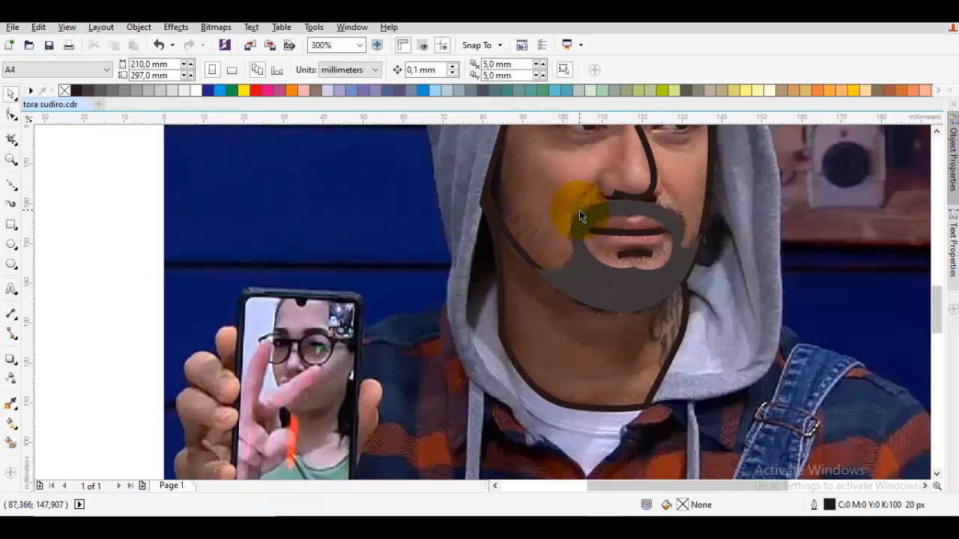
left_click_drag(697, 168, 642, 262)
left_click_drag(649, 193, 602, 242)
left_click_drag(544, 155, 539, 172)
left_click_drag(498, 146, 488, 173)
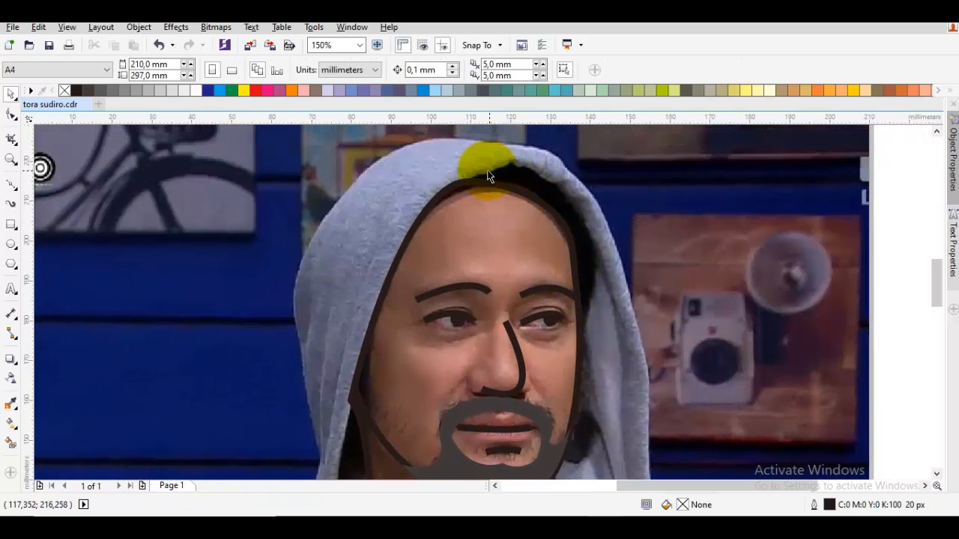
scroll(488, 175, "up", 2)
scroll(470, 234, "down", 2)
left_click(471, 234)
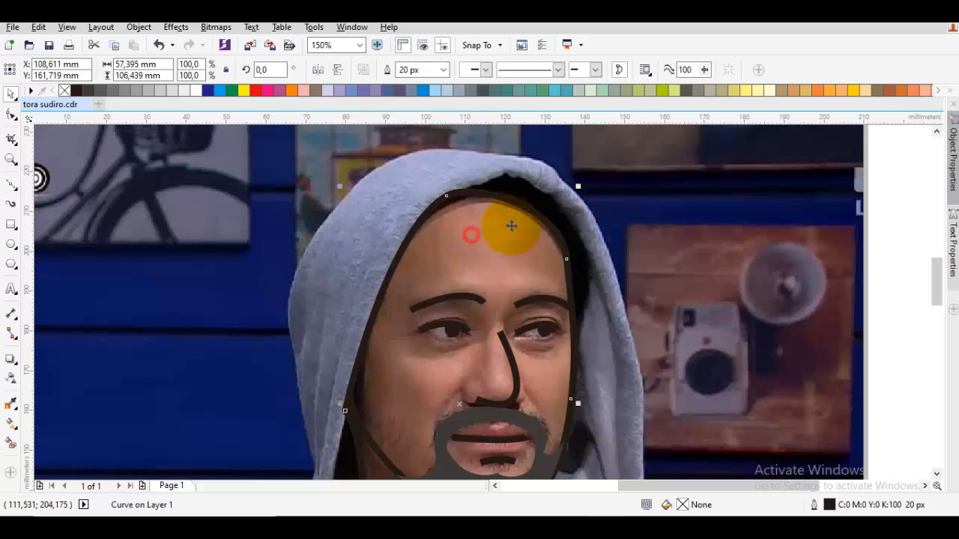
left_click(863, 88)
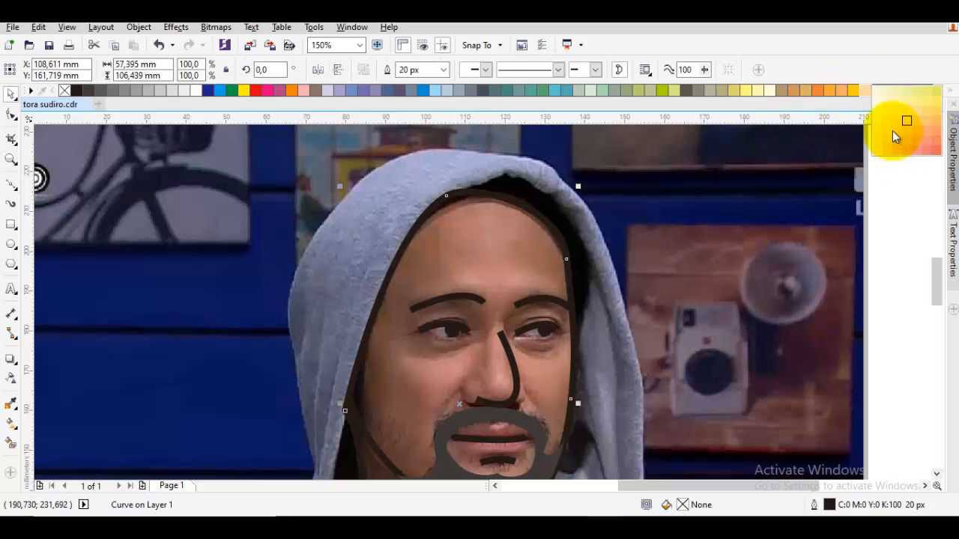
left_click(897, 132)
Step: Draw a closed 20 px Pen tool shape from the left forehead around the dark inner hood edge, crossing back over the face
left_click_drag(505, 248, 573, 278)
key("F5")
left_click(462, 215)
left_click_drag(469, 186, 535, 155)
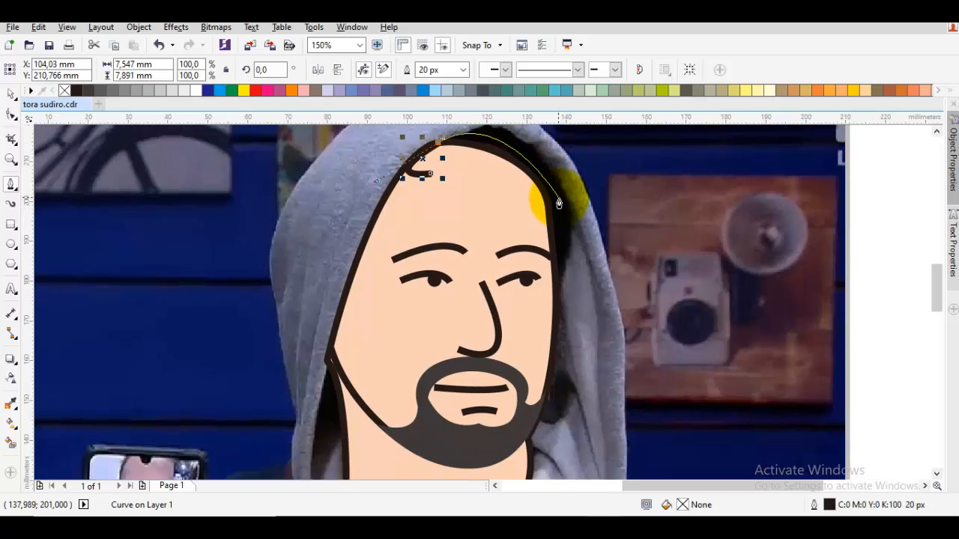
left_click_drag(573, 229, 574, 304)
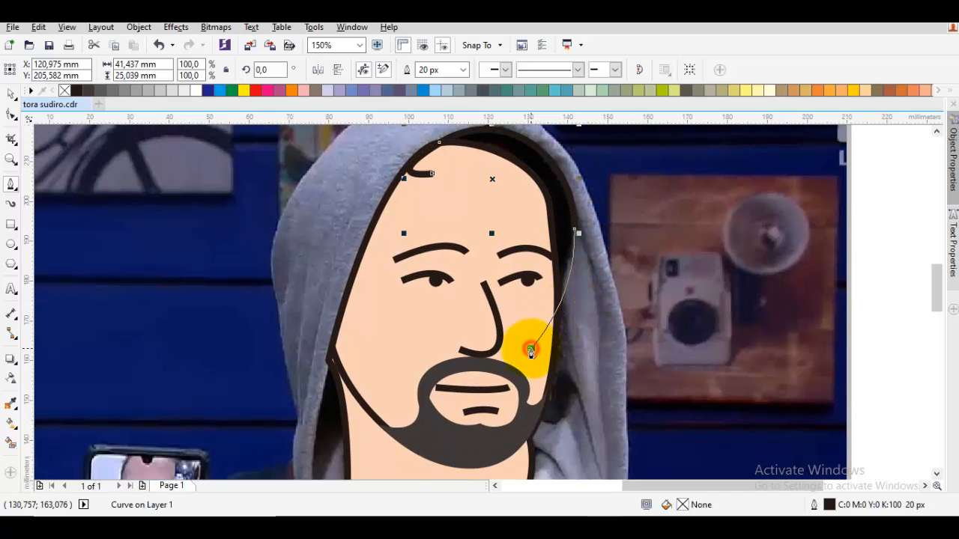
left_click(530, 350)
left_click(433, 174)
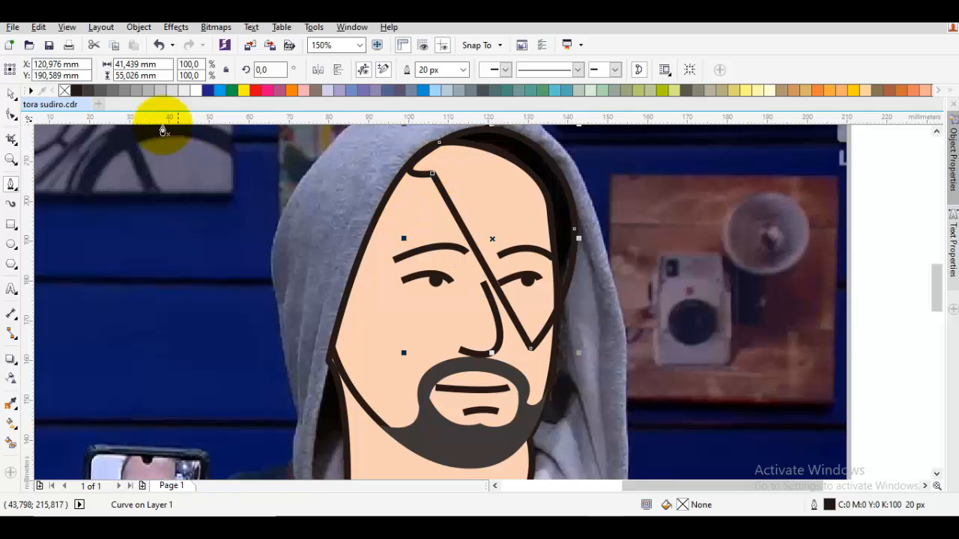
Step: Fill the new shape with 90% black and order it directly in front of the photo, behind the face
left_click(88, 91)
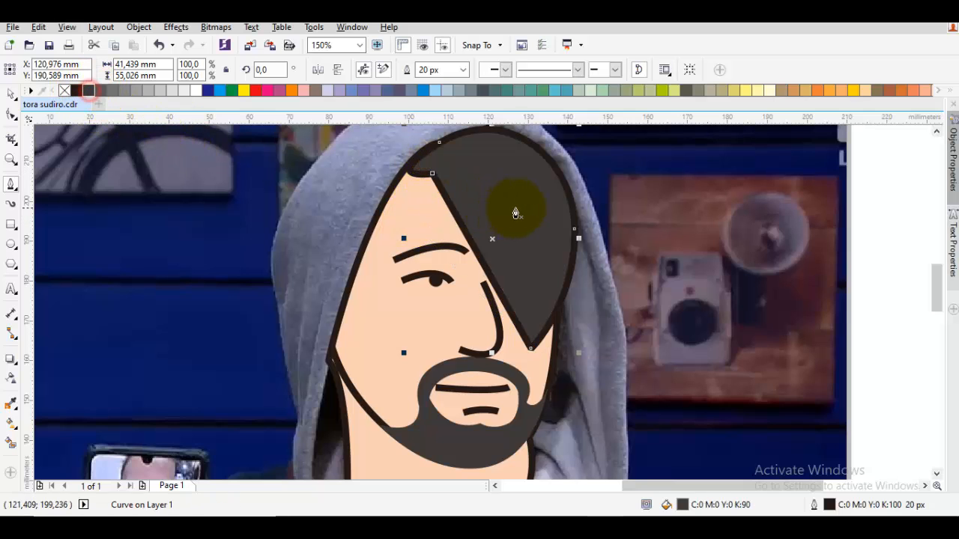
right_click(519, 210)
mouse_move(570, 366)
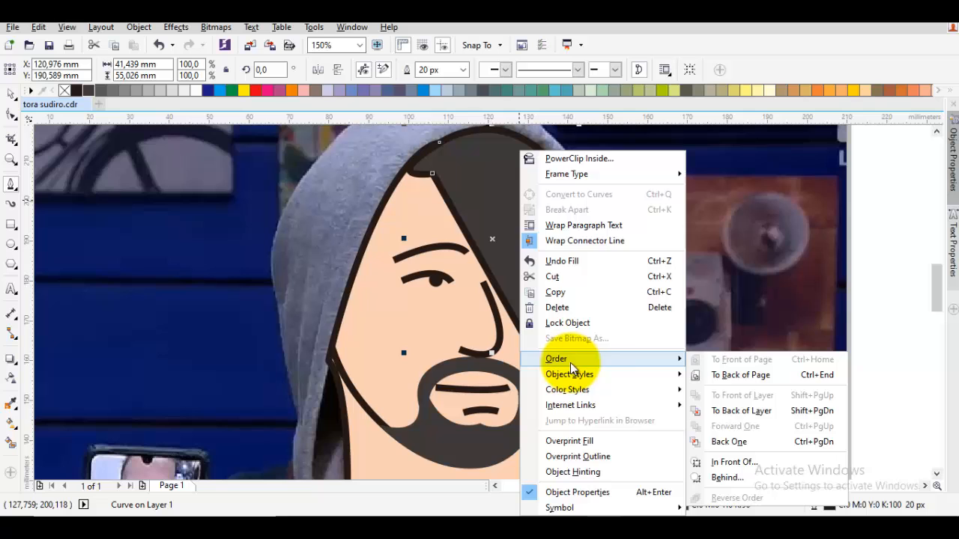
left_click(742, 460)
left_click(730, 340)
Step: Draw a 20 px Pen tool curve along the dark inner hood gap beside the neck, up to the jawline's outer end
scroll(719, 318, "down", 3)
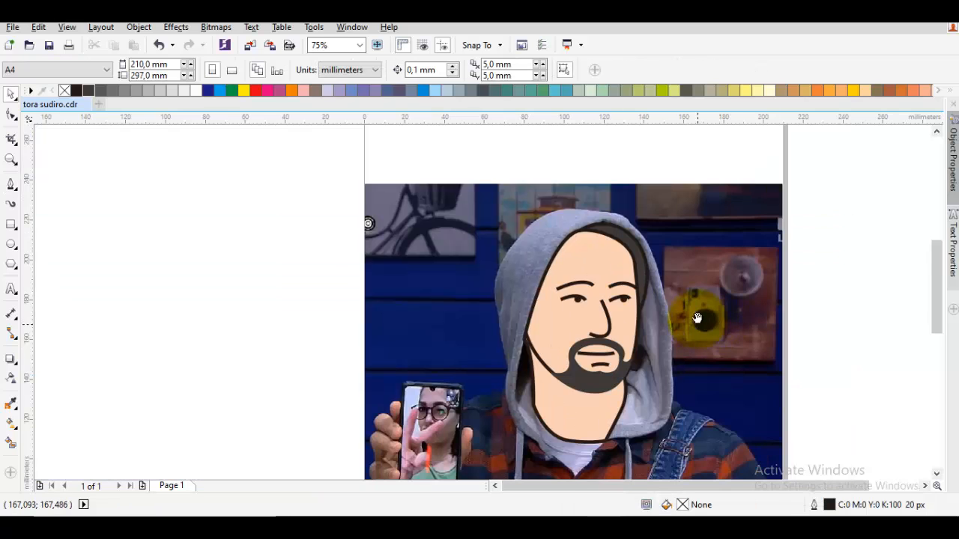
scroll(537, 308, "up", 3)
left_click_drag(535, 320, 537, 320)
key("space")
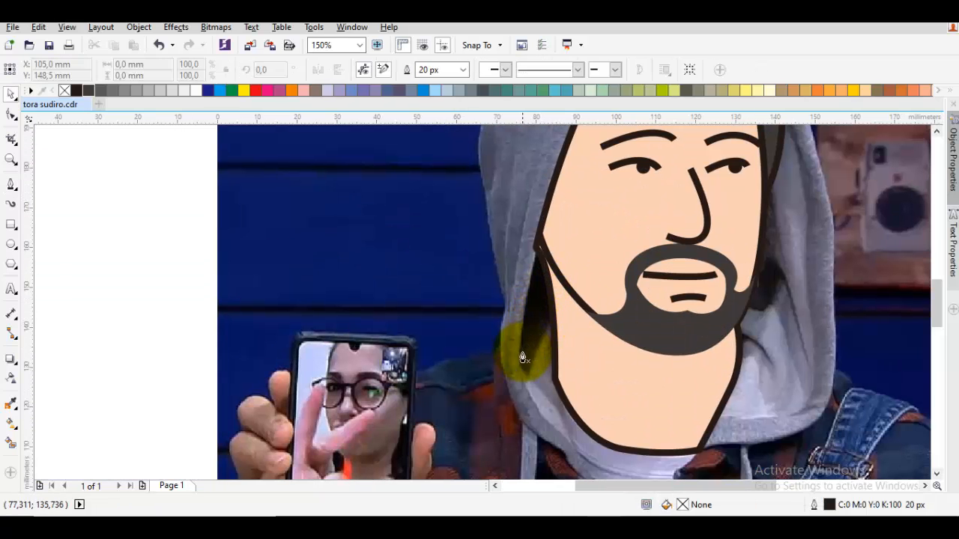
left_click_drag(526, 379, 504, 359)
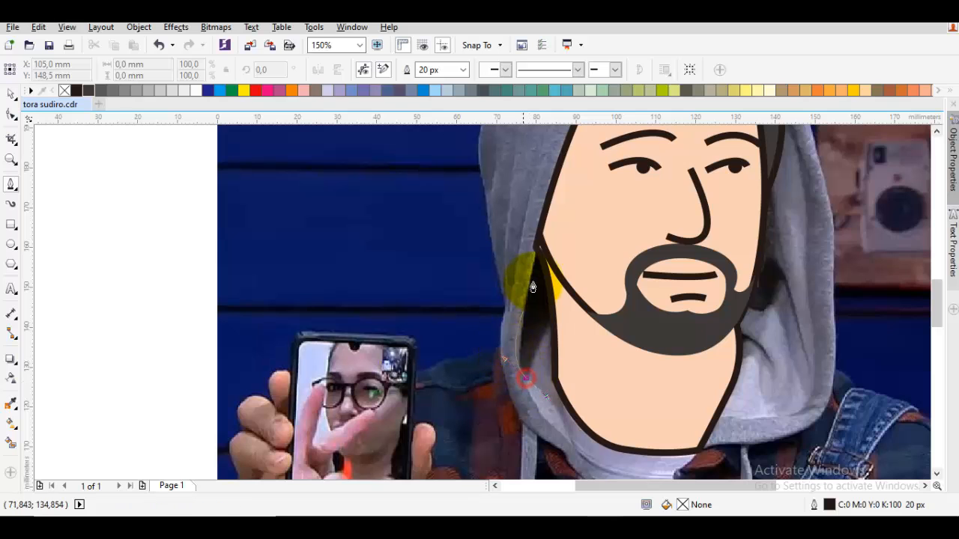
double_click(536, 244)
key("space")
key("Escape")
Step: Draw a 20 px Pen tool curve for the hood's inner fold from beside the neck up to the far cheek edge
scroll(727, 220, "right", 3)
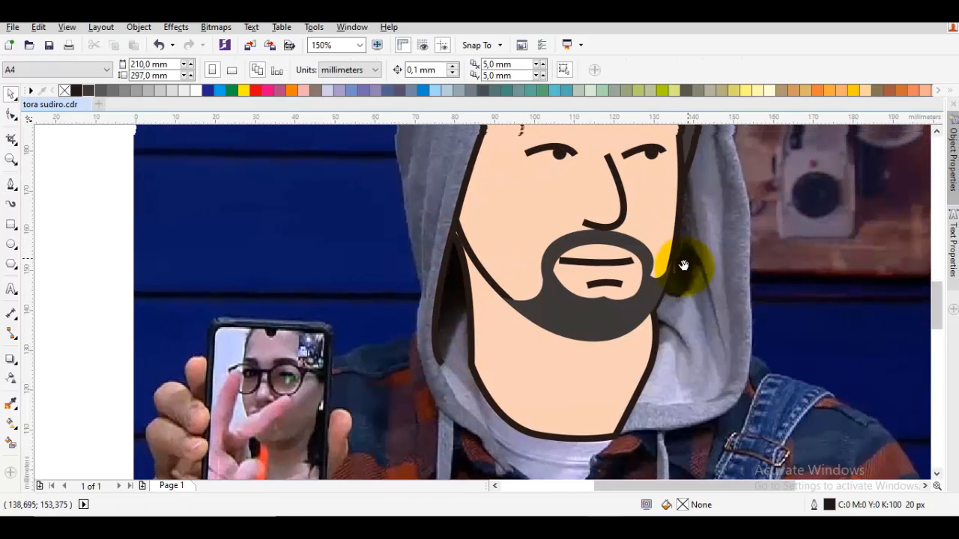
key("space")
left_click_drag(717, 346, 715, 331)
double_click(675, 232)
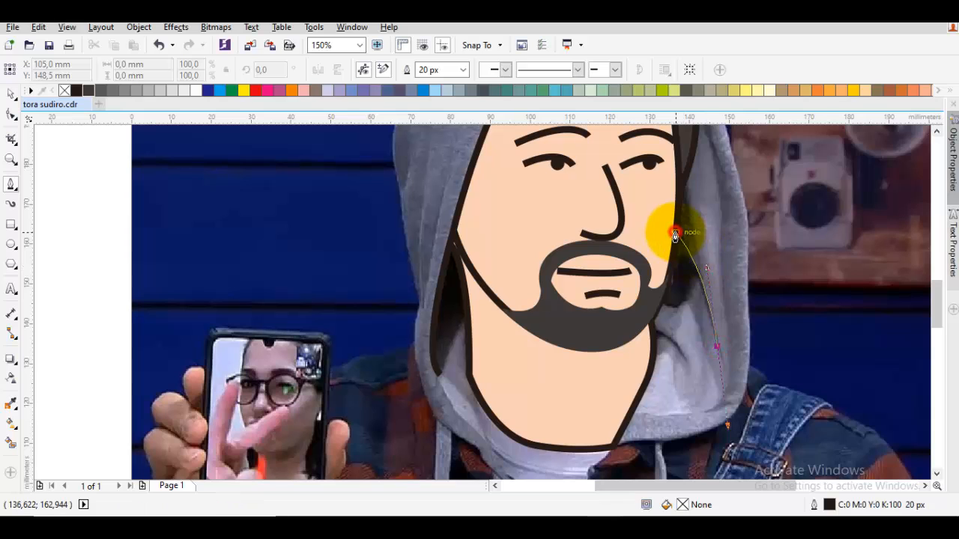
key("space")
key("Escape")
Step: Move the photo off the drawing to check the traced linework, and undo the move
scroll(681, 238, "down", 1)
scroll(723, 253, "down", 1)
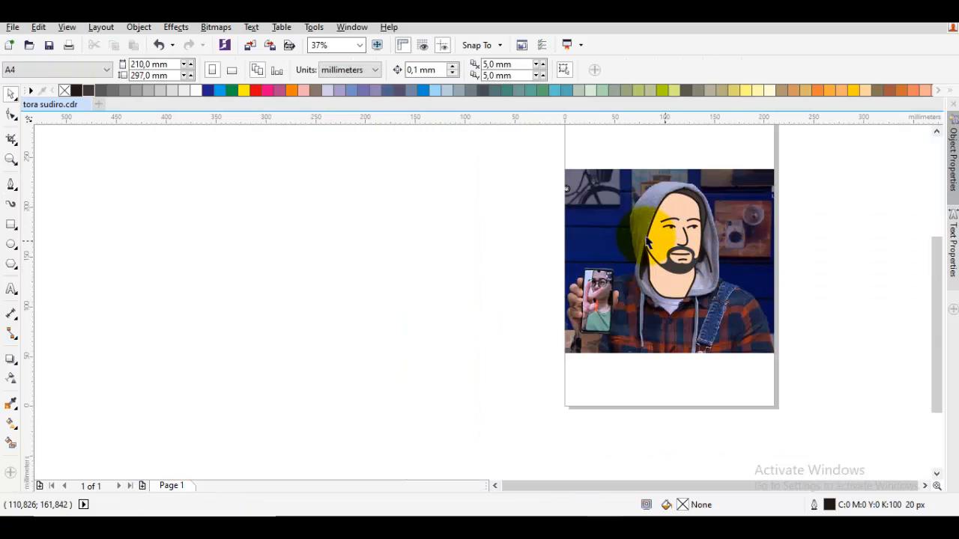
mouse_move(606, 217)
left_mouse_down()
mouse_move(788, 225)
mouse_move(721, 223)
left_mouse_up()
left_click(679, 165)
scroll(679, 212, "up", 1)
key("ctrl+z")
Step: Draw a closed Pen tool shape about 37 × 41 mm for the undershirt, following the V-neck and crossing back over the neck
key("space")
left_click_drag(707, 311, 710, 293)
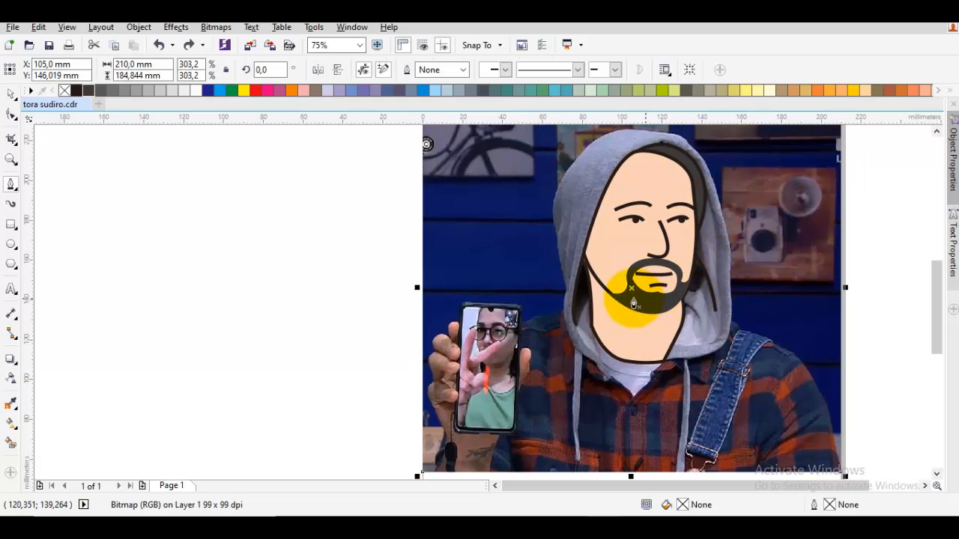
left_click_drag(632, 296, 632, 282)
scroll(627, 315, "up", 1)
left_click(636, 291)
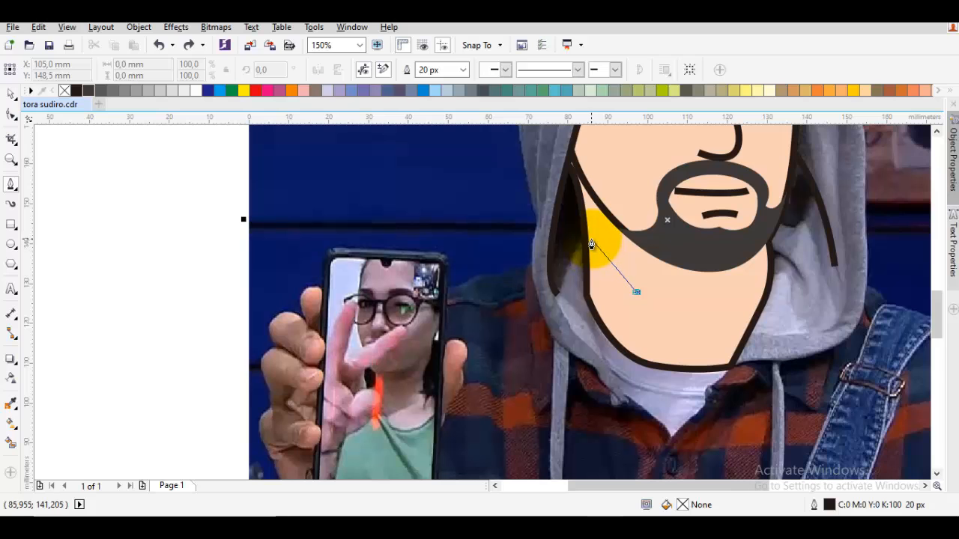
scroll(601, 260, "down", 1)
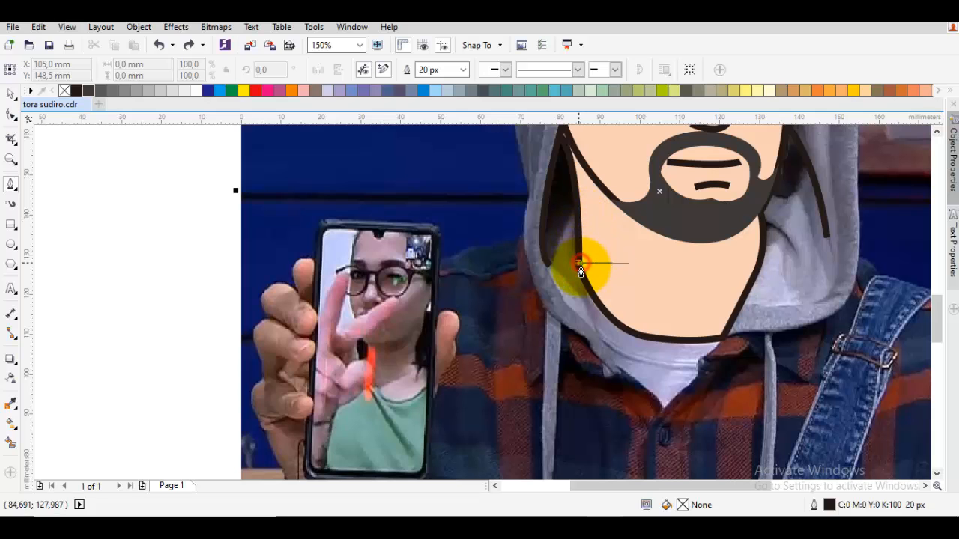
left_click_drag(581, 269, 567, 300)
double_click(610, 361)
scroll(621, 353, "down", 1)
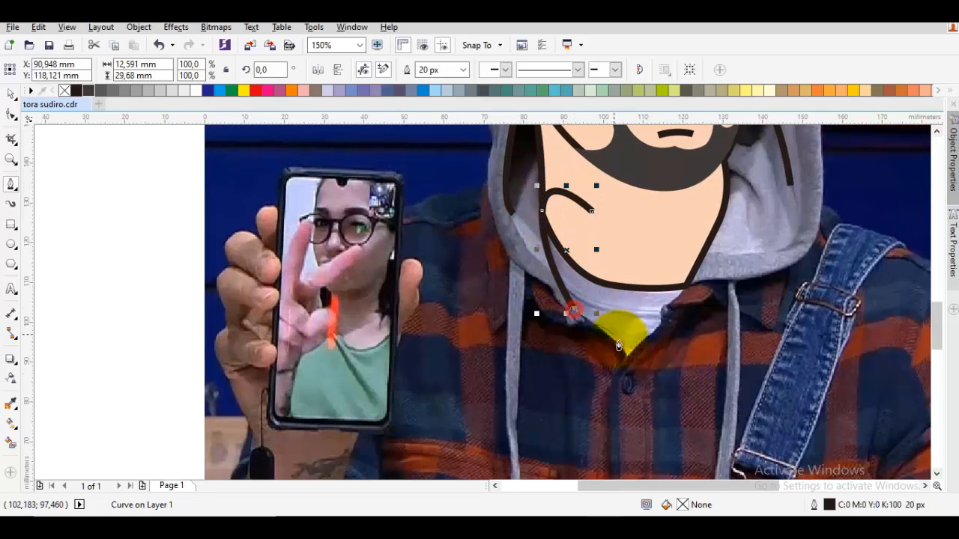
left_click_drag(622, 360, 717, 218)
left_click(603, 217)
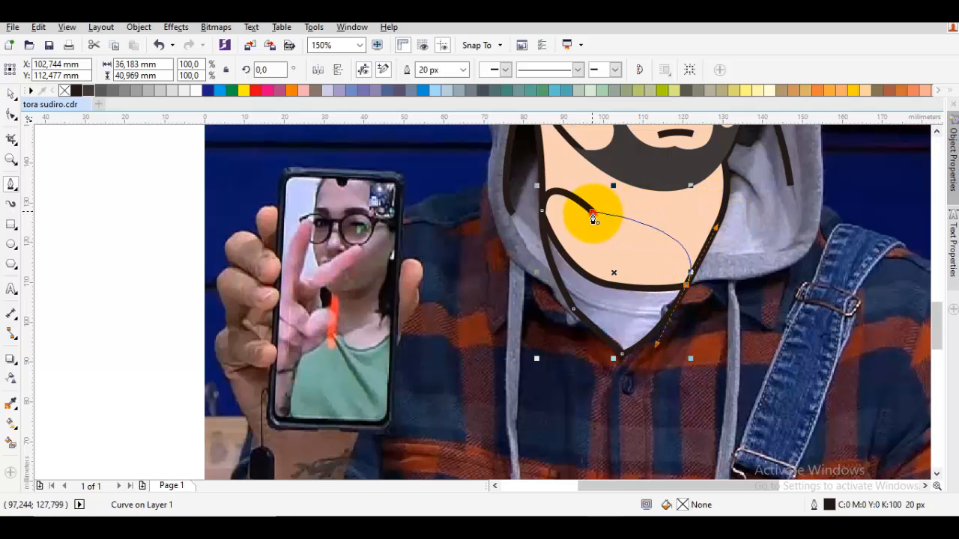
left_click(593, 217)
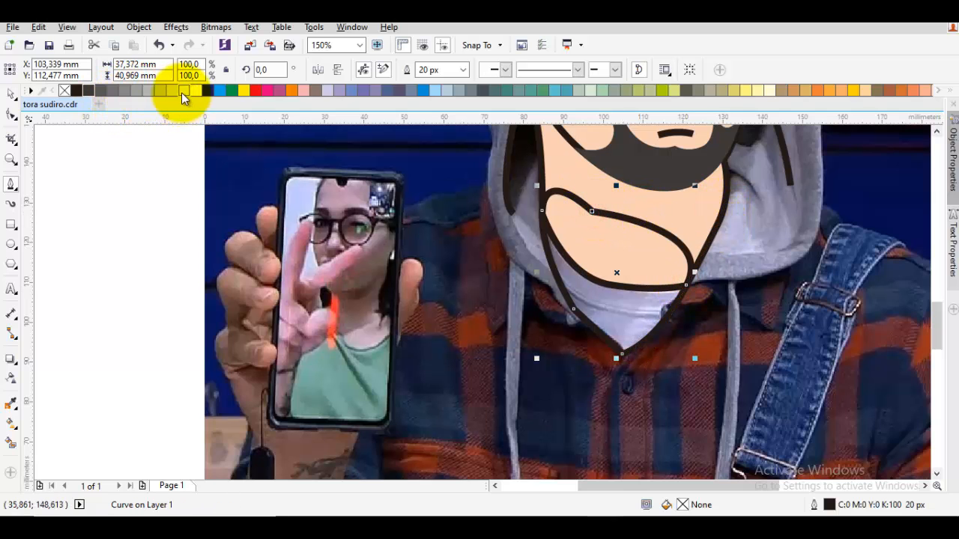
Step: Fill the undershirt shape with 10% black and order it directly in front of the photo, behind the neck
left_click(183, 91)
scroll(638, 268, "down", 1)
scroll(638, 267, "right", 1)
right_click(568, 220)
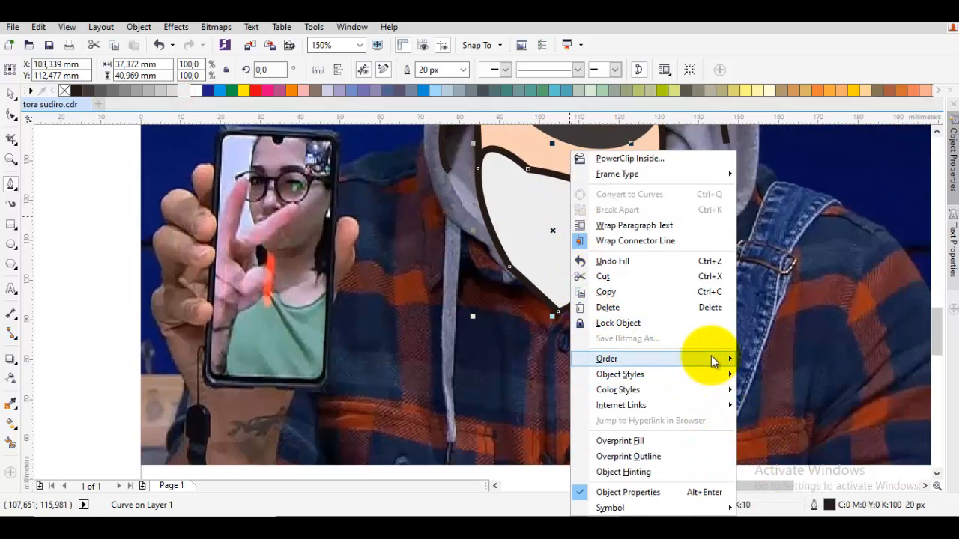
left_click(757, 408)
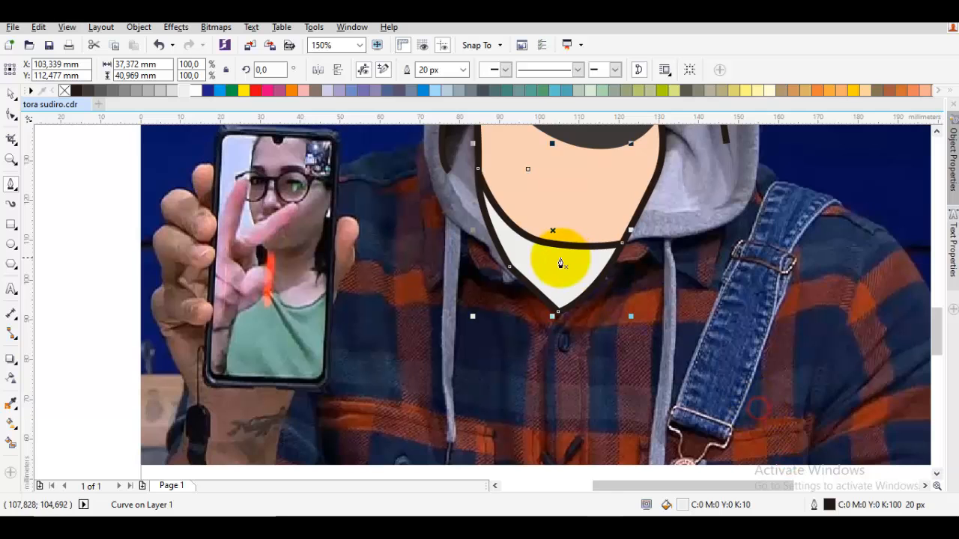
Step: Draw a 20 px Bezier curve across the undershirt, parallel to the neck's lower edge, as the collar seam
scroll(552, 232, "up", 2)
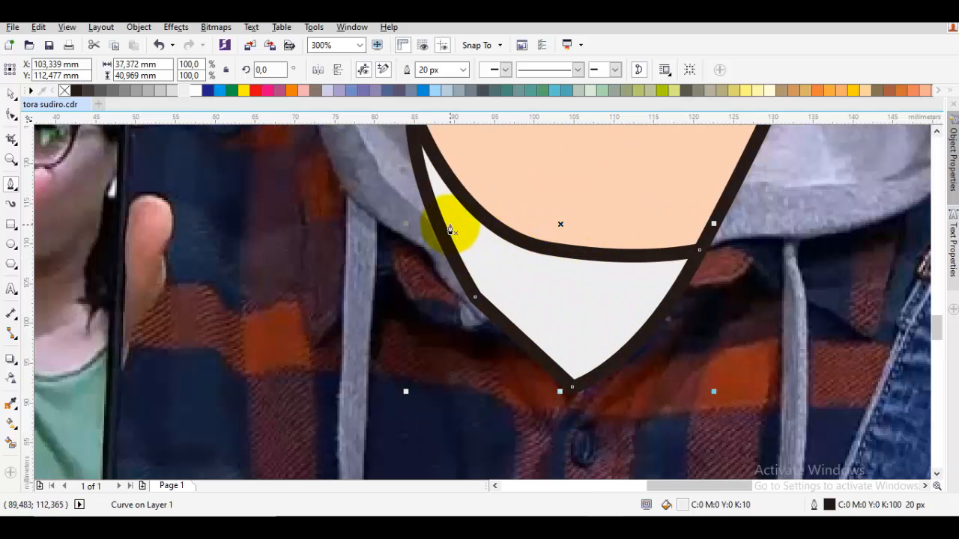
key("F10")
left_click_drag(432, 211, 538, 320)
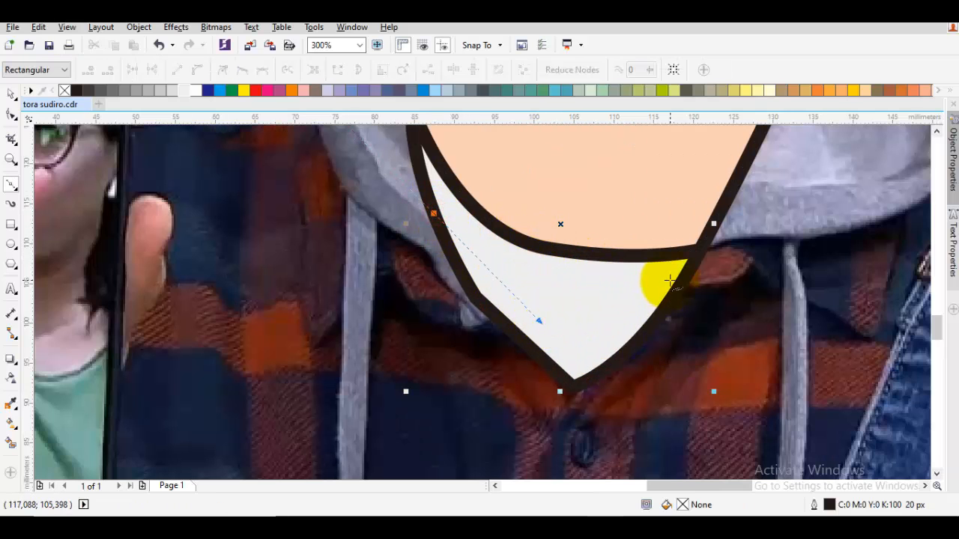
scroll(597, 274, "right", 1)
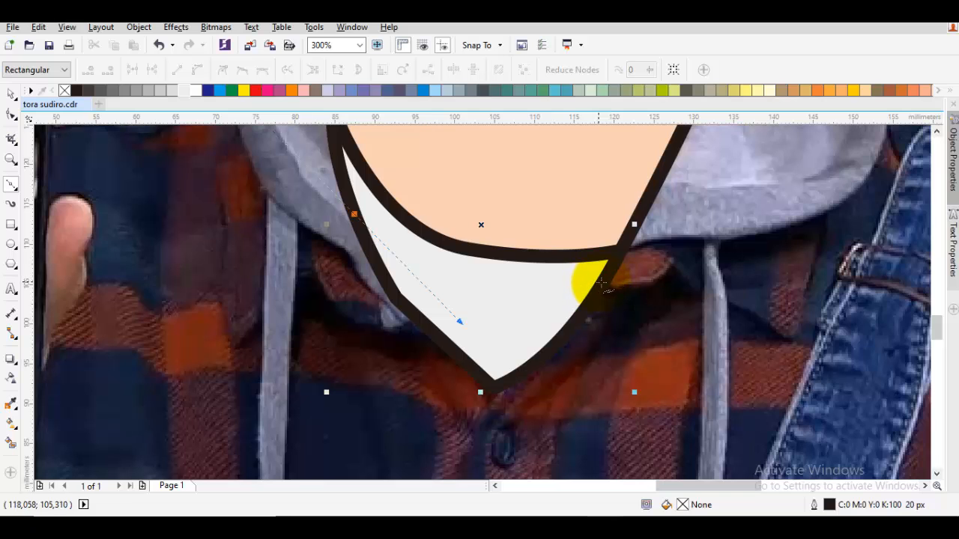
left_click_drag(602, 286, 659, 249)
key("space")
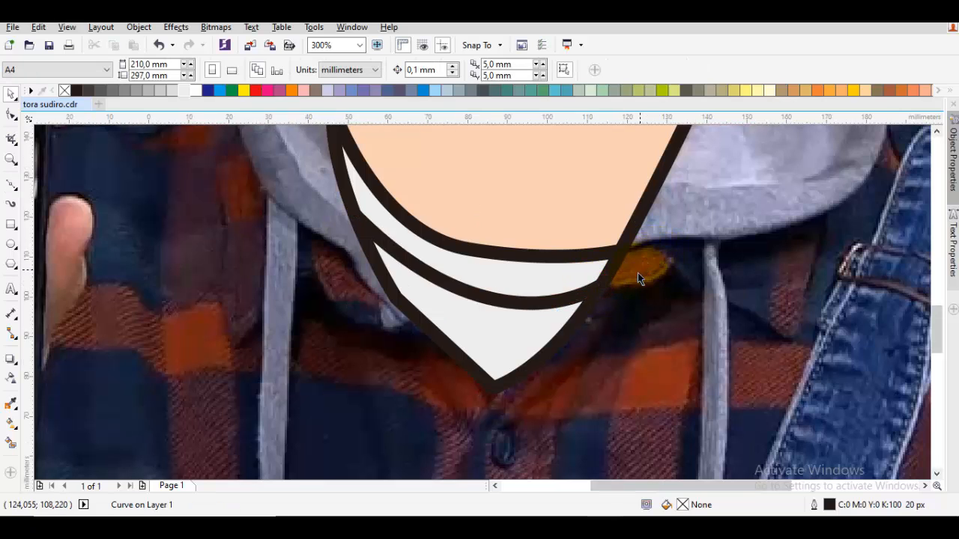
Step: Move the photo aside to review the face and collar tracing, and undo the move
scroll(638, 275, "down", 4)
left_click_drag(538, 262, 756, 257)
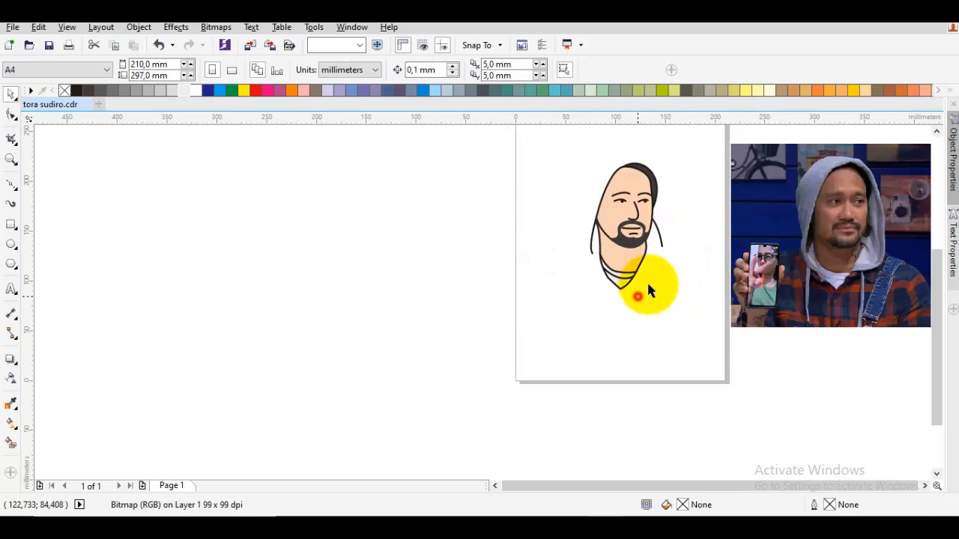
scroll(648, 270, "up", 2)
key("ctrl+z")
Step: Draw a 20 px Bezier curve from the hood's lower hem beside the neck up its inner edge to the dark hair shape
key("F10")
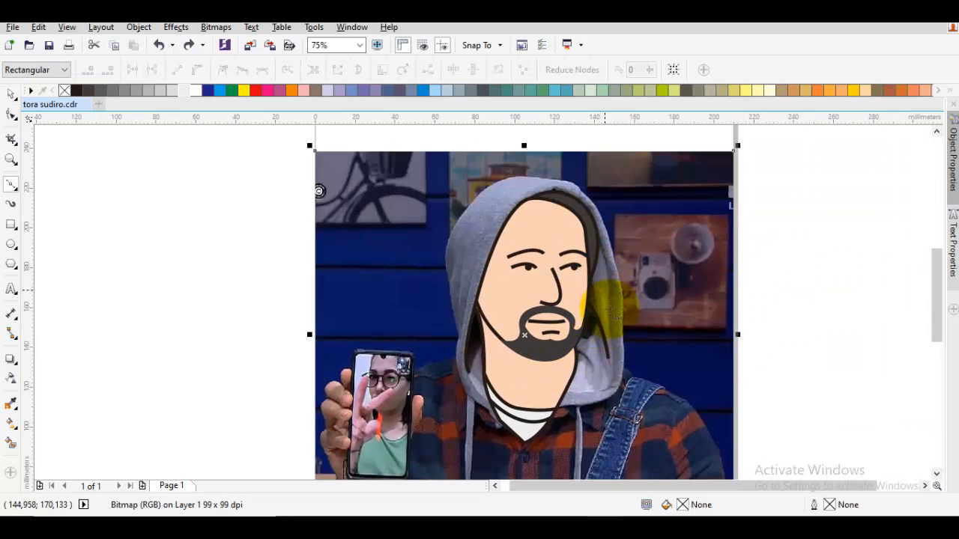
left_click_drag(590, 391, 619, 390)
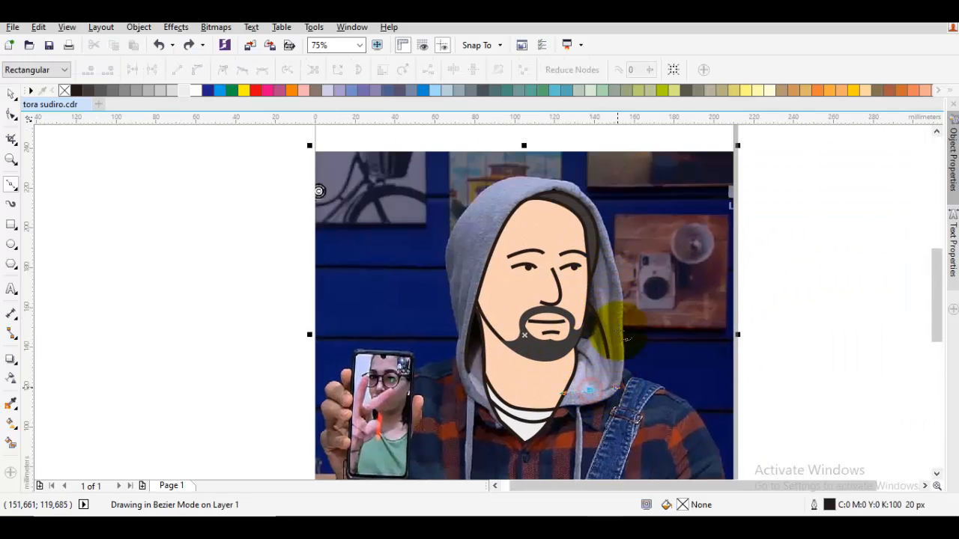
left_click_drag(604, 264, 586, 182)
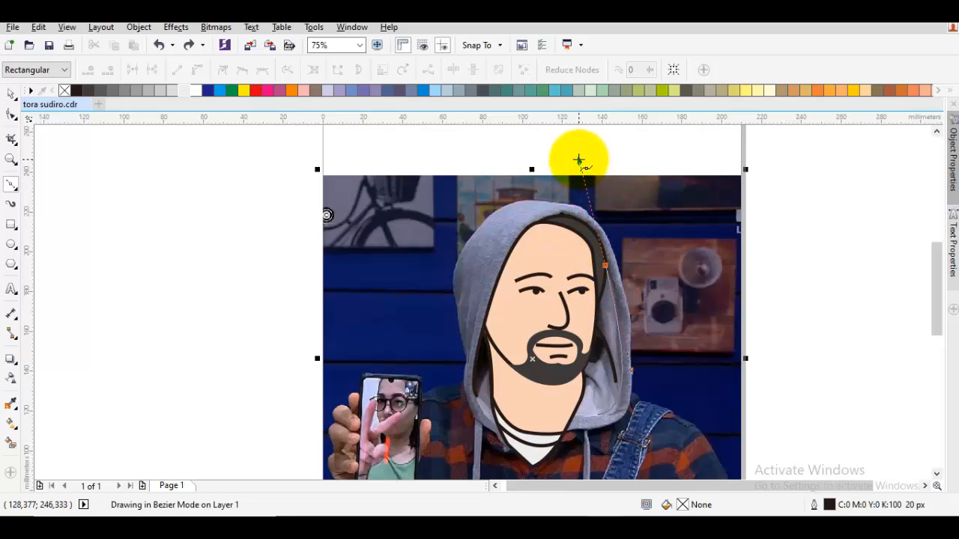
left_click(579, 159)
key("space")
key("Escape")
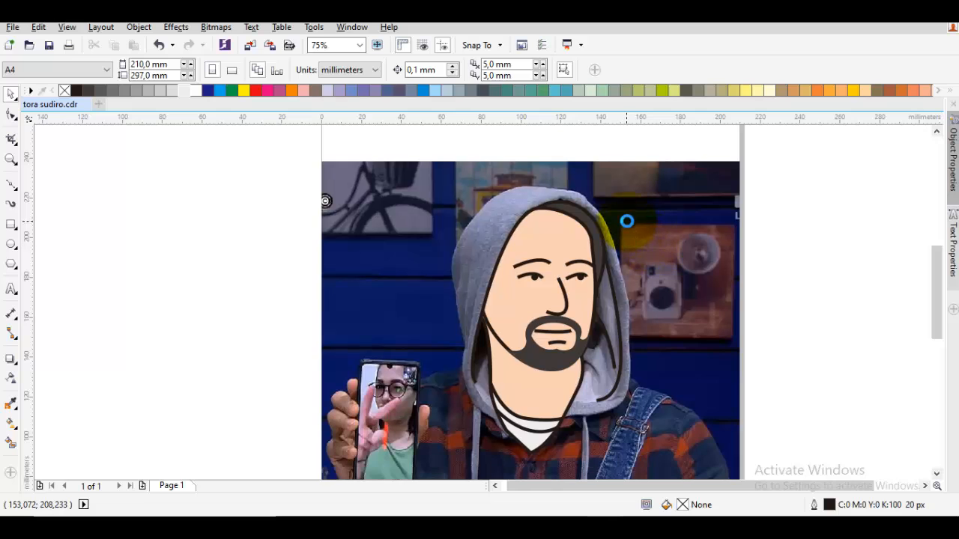
Step: Reshape the dark hair shape by shifting its upper forehead node outward and raising its handle to match the hood's inner edge
scroll(551, 206, "up", 4)
double_click(546, 201)
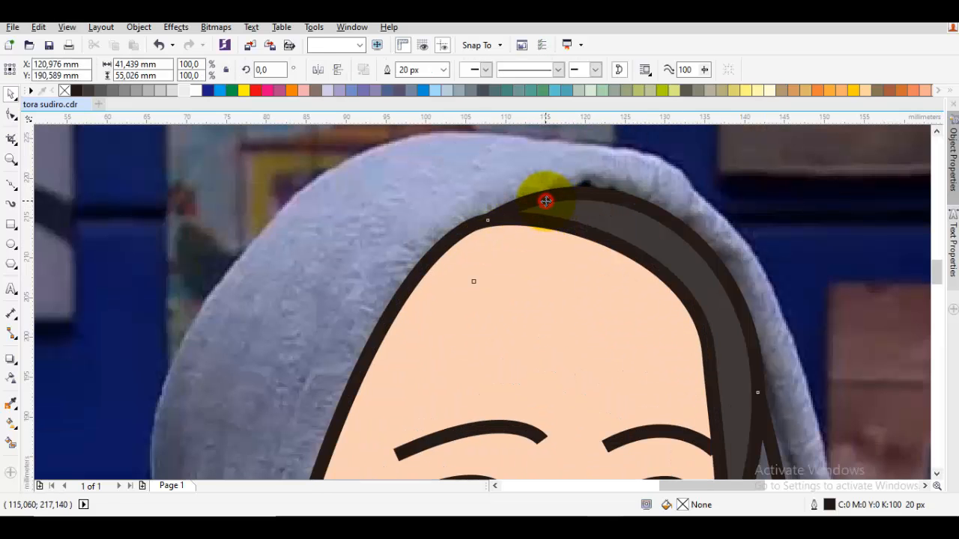
left_click_drag(488, 222, 470, 227)
scroll(614, 176, "up", 1)
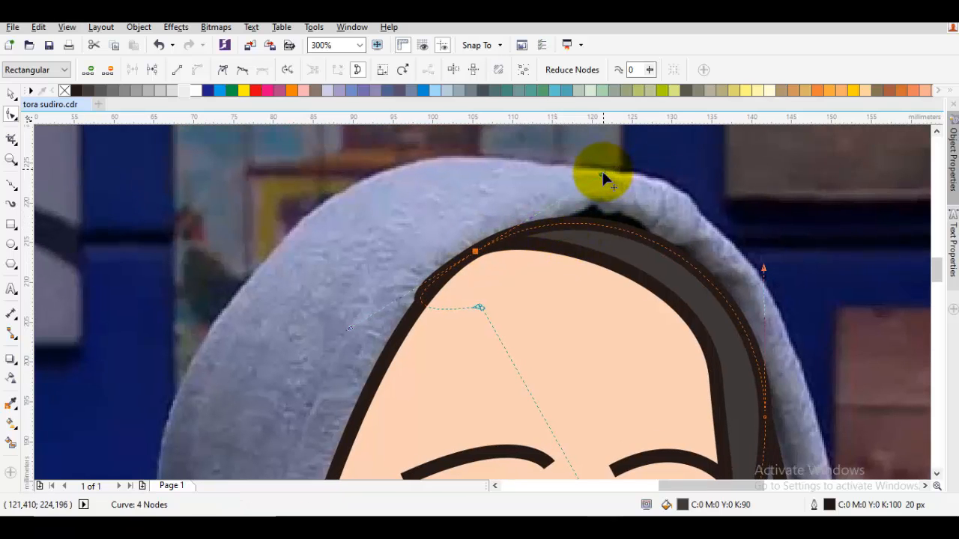
left_click_drag(601, 174, 600, 149)
key("space")
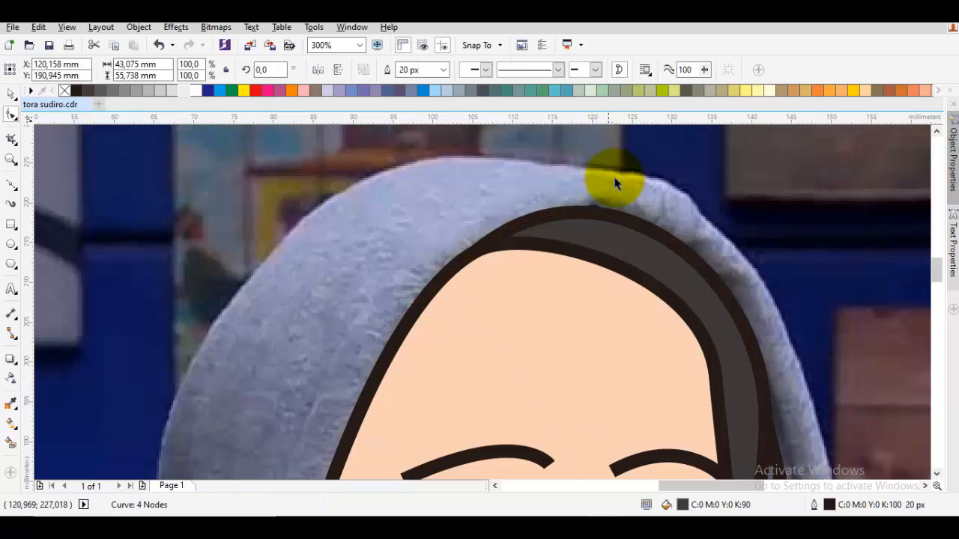
key("Escape")
Step: Move the photo away to inspect the adjusted hair shape and hood lines, and undo the move
scroll(618, 181, "down", 3)
left_click_drag(562, 200, 763, 201)
left_click(672, 187)
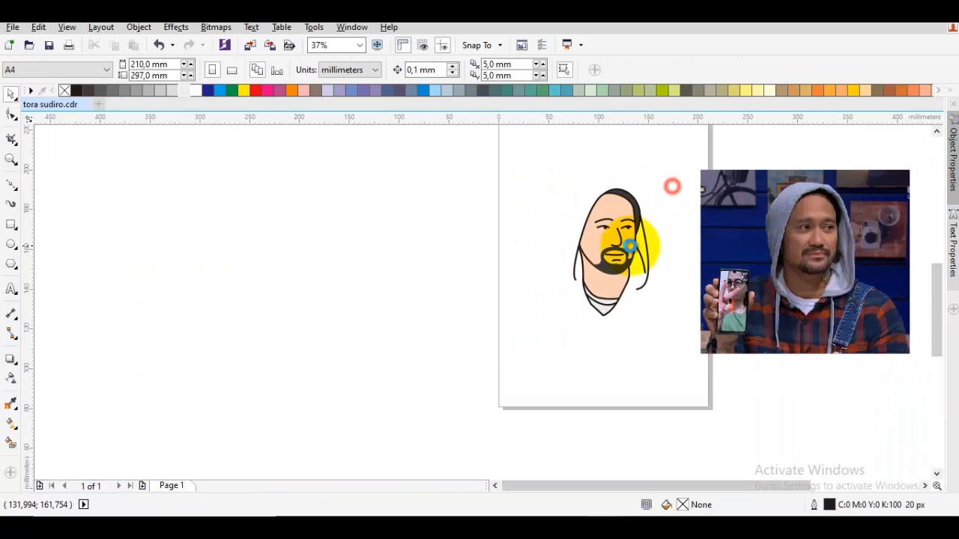
key("ctrl+z")
Step: Draw a short 20 px Bezier curve along the hood's lower fold on the phone side, ending at the undershirt's edge
scroll(630, 246, "up", 1)
scroll(567, 339, "up", 1)
key("F5")
scroll(567, 339, "up", 1)
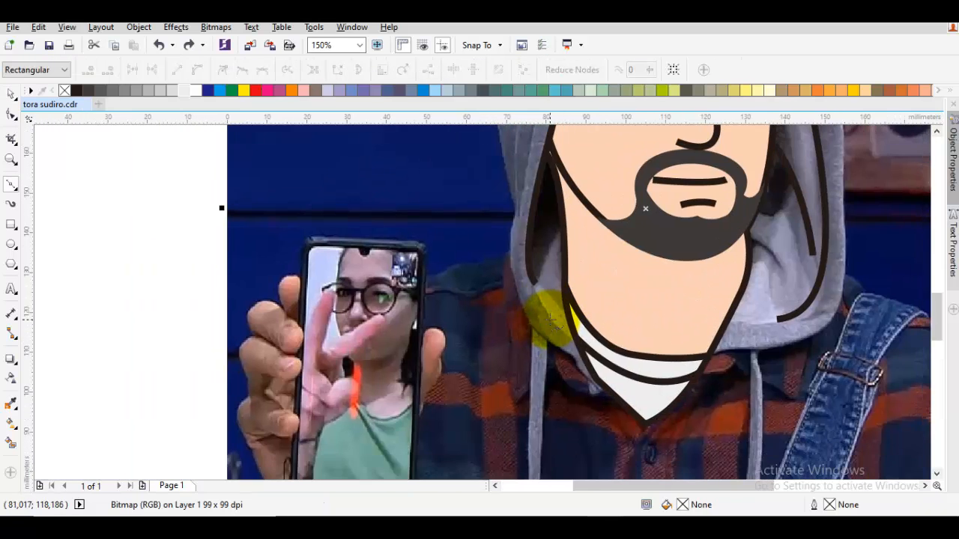
left_click(525, 281)
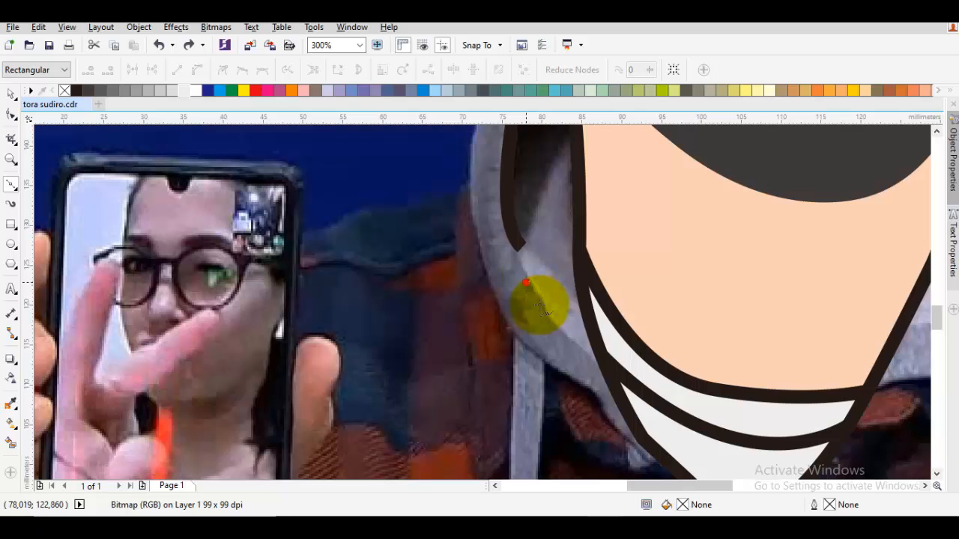
left_click(616, 371)
key("space")
key("Escape")
Step: Start a 20 px Bezier hood outline inside the undershirt's V and trace it along the hood's lower edge on the phone side
scroll(658, 279, "down", 2)
scroll(652, 311, "down", 1)
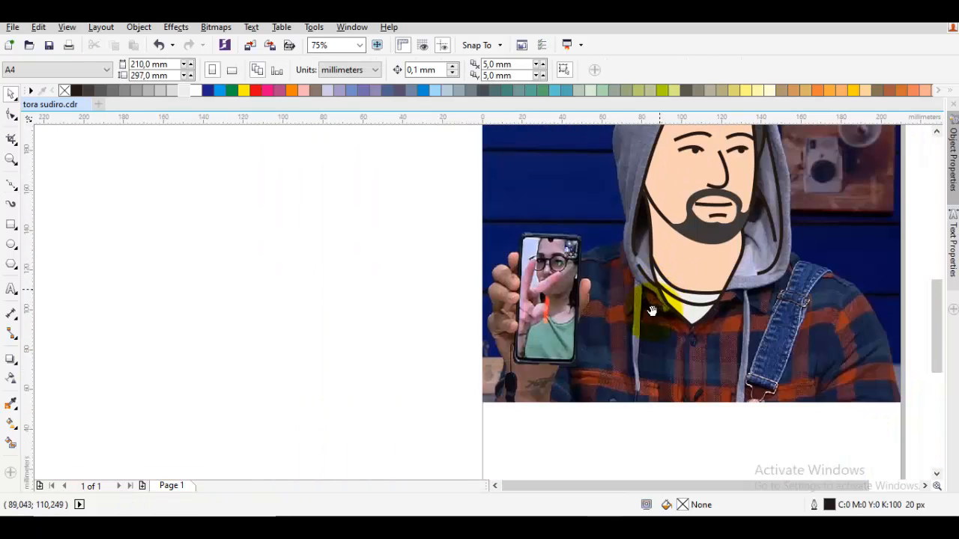
left_click_drag(651, 311, 644, 324)
scroll(645, 325, "up", 1)
key("space")
left_click_drag(703, 309, 711, 296)
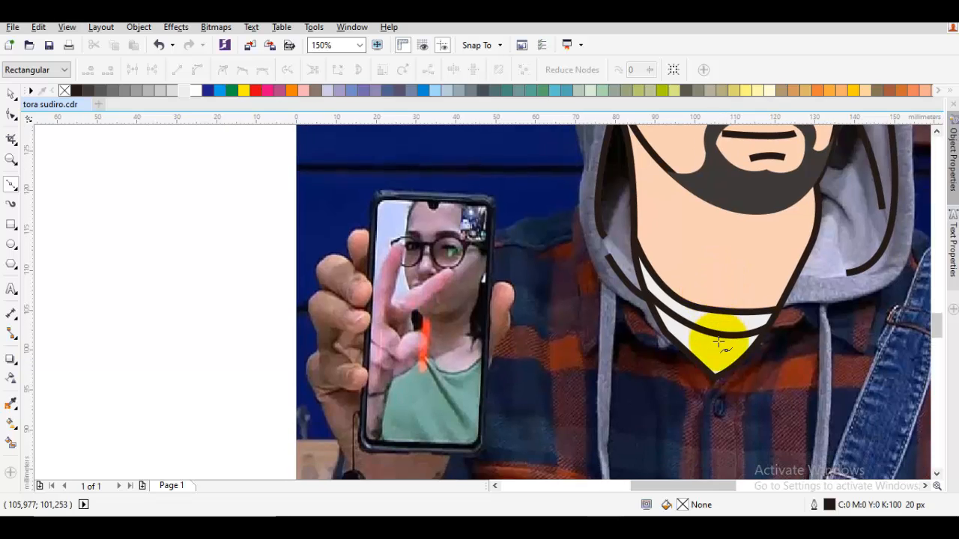
scroll(717, 342, "up", 1)
left_click(731, 359)
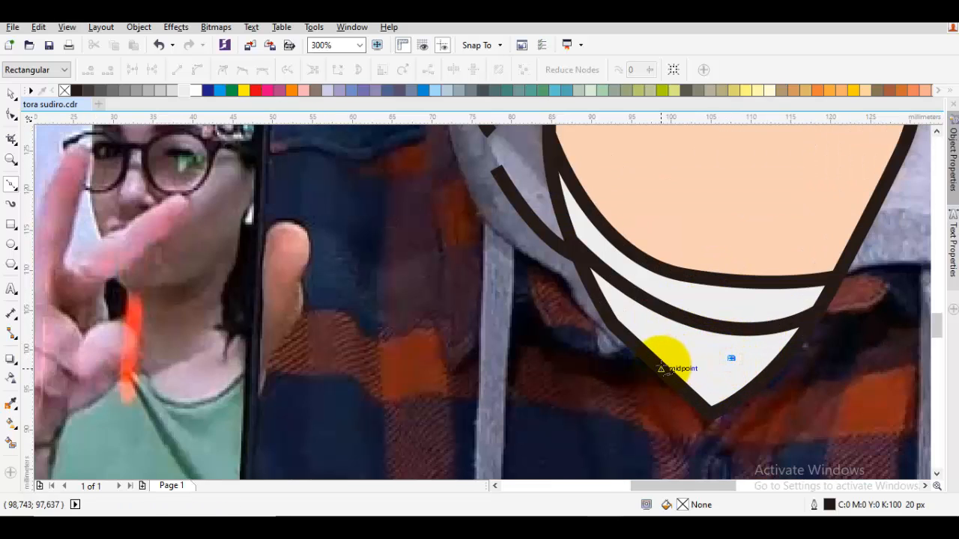
left_click_drag(657, 366, 598, 310)
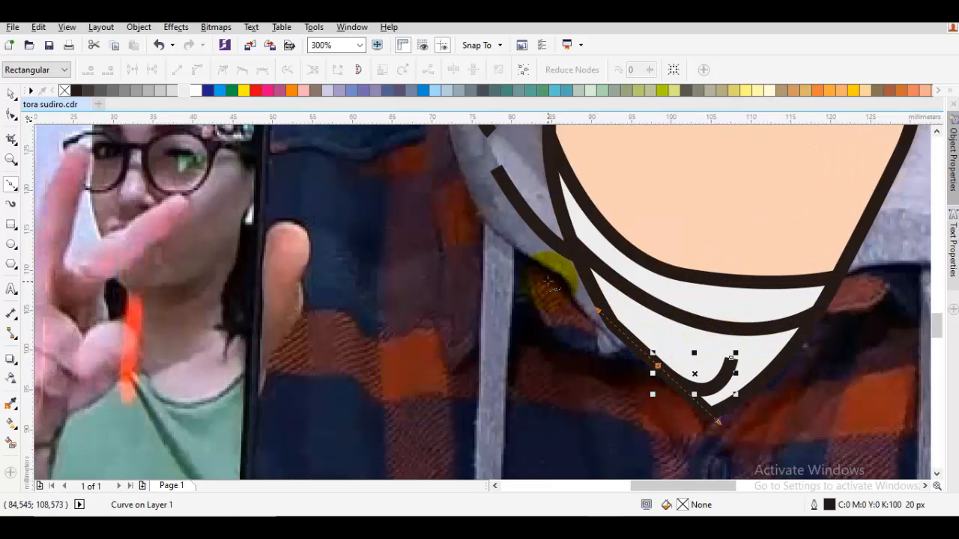
left_click(548, 279)
scroll(547, 277, "down", 1)
left_click_drag(495, 207, 507, 270)
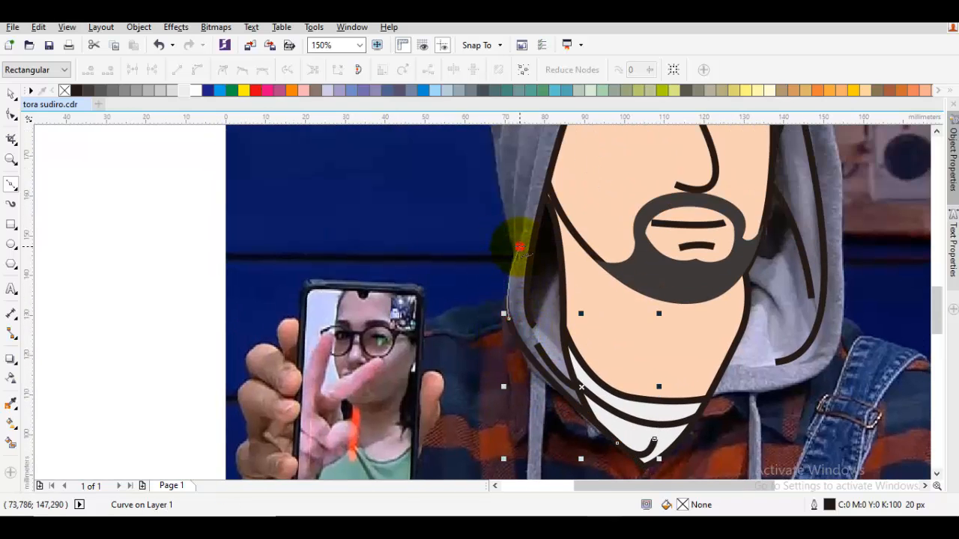
Step: Continue the hood outline up the phone side, over the crown with its small notch, and partway down the camera side
scroll(514, 238, "down", 1)
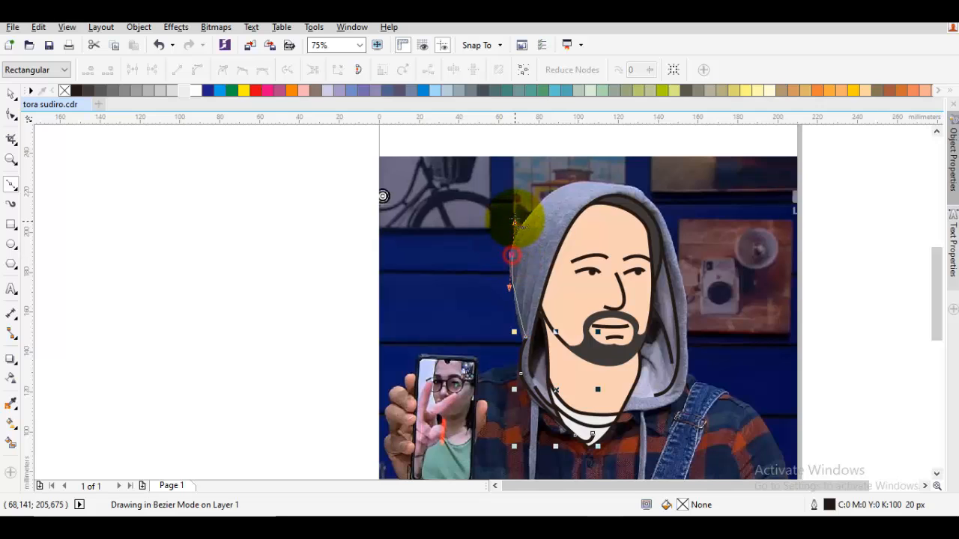
scroll(562, 214, "up", 1)
left_click_drag(561, 216, 588, 211)
left_click(612, 222)
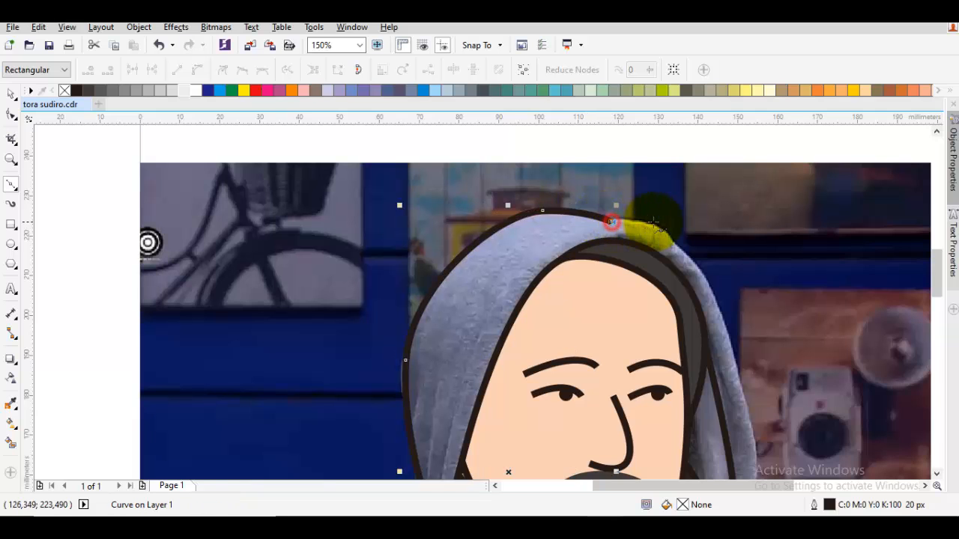
scroll(675, 246, "down", 3)
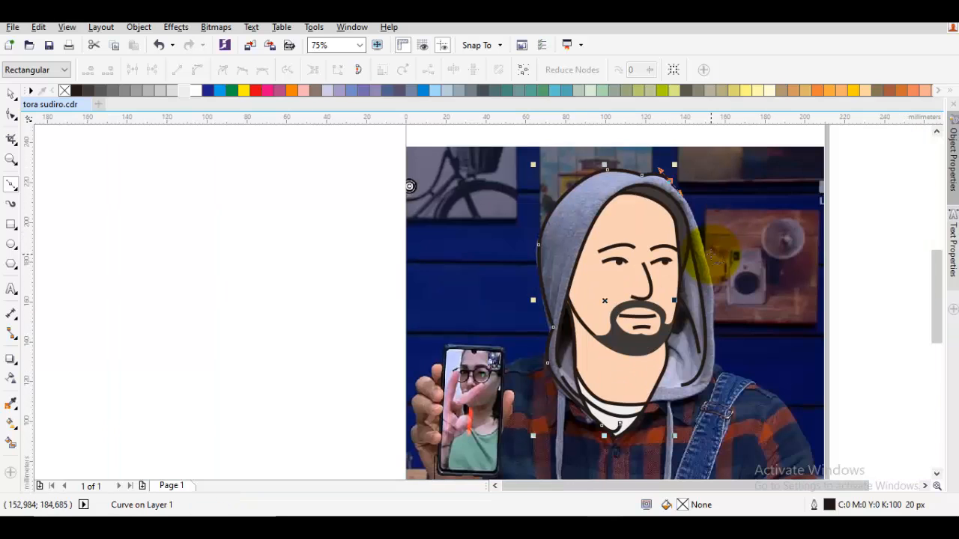
left_click(708, 258)
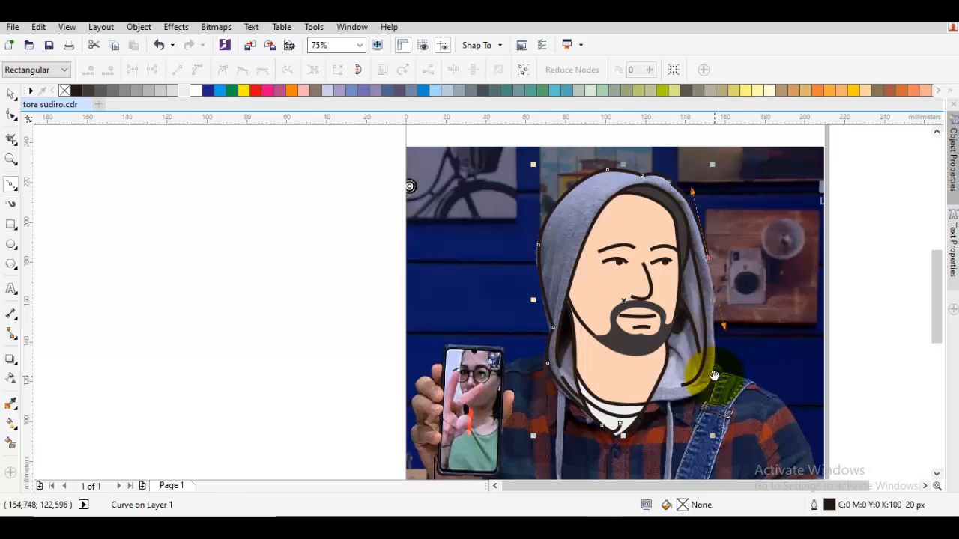
Step: Trace the hood outline around its lower hem on the strap side and close it at the starting point inside the undershirt
scroll(683, 296, "up", 2)
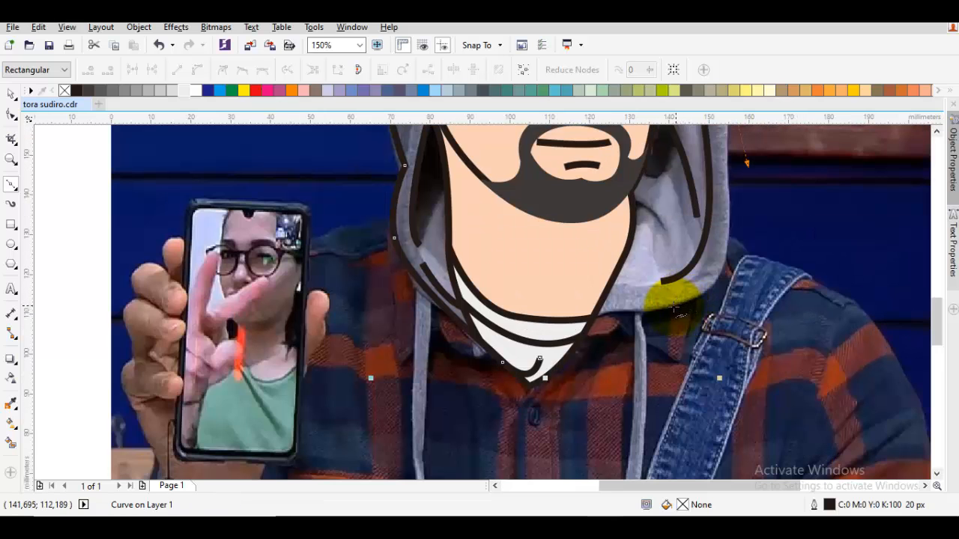
left_click_drag(675, 307, 636, 309)
key("ctrl+z")
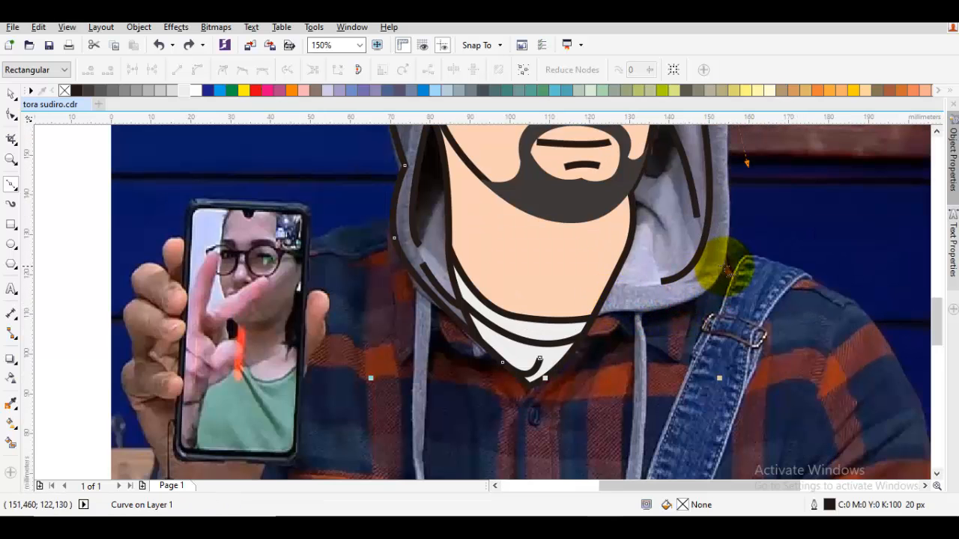
left_click_drag(696, 296, 586, 301)
key("ctrl+z")
left_click(573, 339)
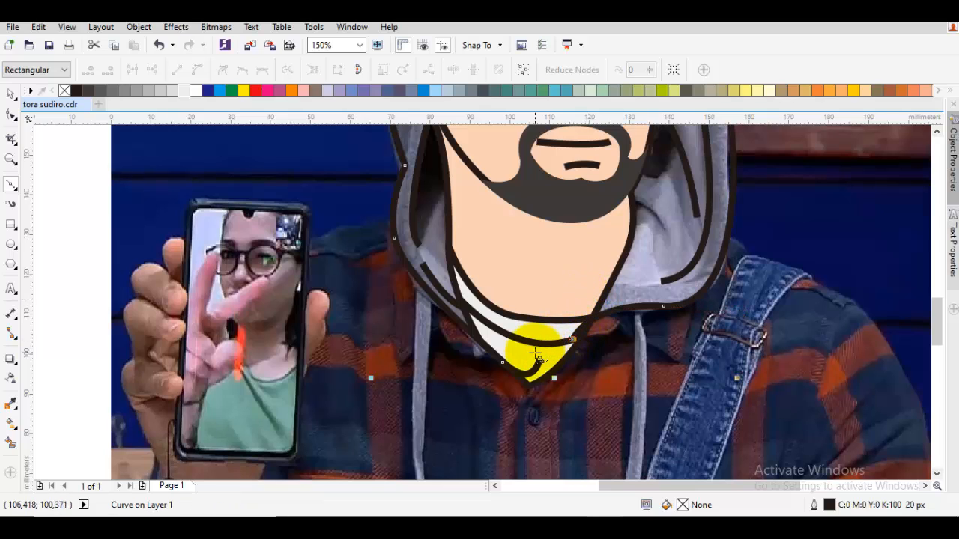
left_click(538, 357)
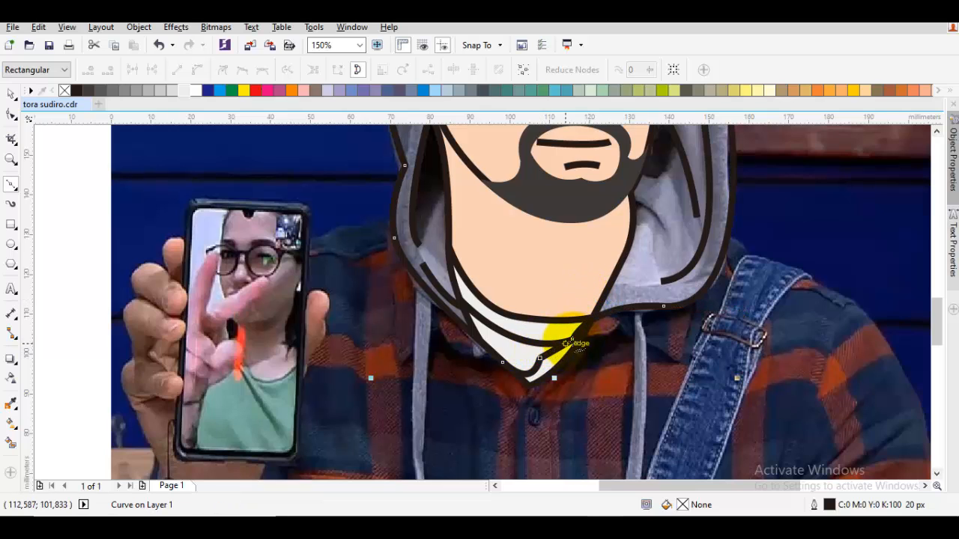
Step: Order the closed hood outline directly in front of the photo, behind the face, neck and undershirt shapes
scroll(696, 278, "down", 3)
key("space")
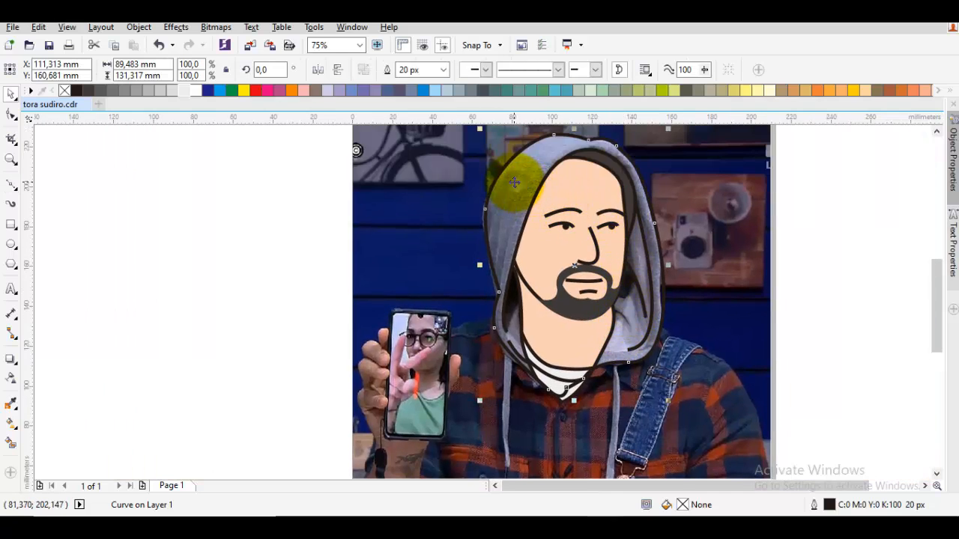
right_click(514, 172)
mouse_move(611, 358)
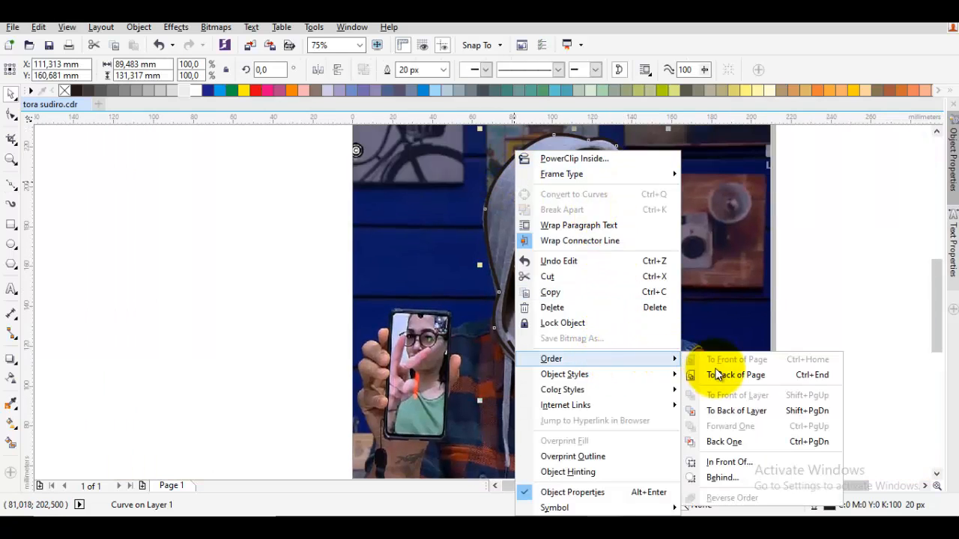
left_click(726, 460)
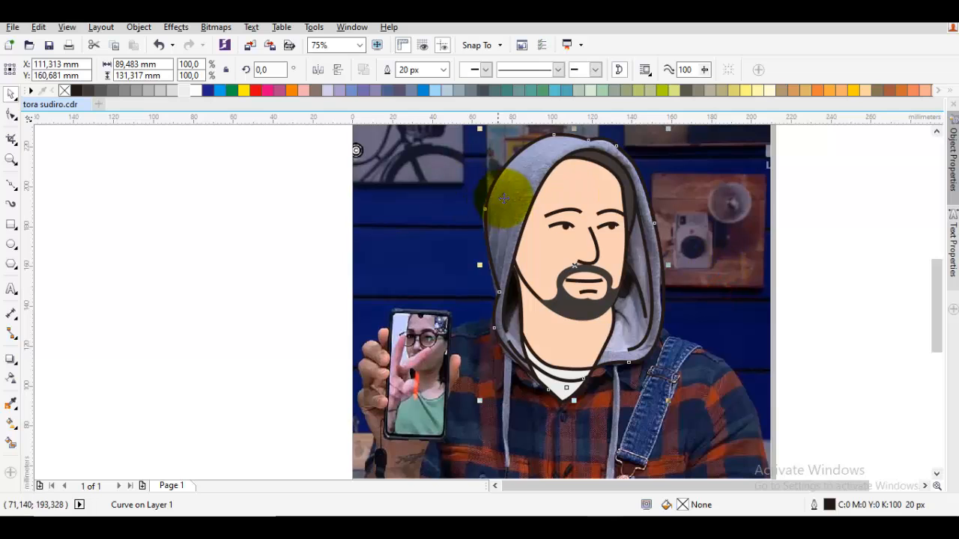
Step: Draw a long 20 px Bezier fold line on the hood, parallel to the face edge and ending at the hood's phone-side notch
scroll(507, 267, "up", 3)
key("space")
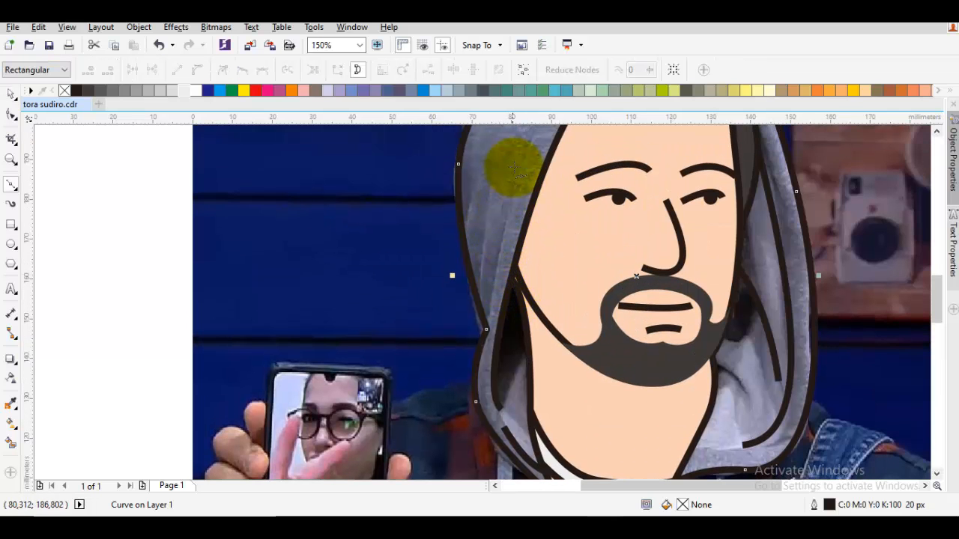
scroll(502, 217, "up", 1)
left_click_drag(517, 166, 482, 261)
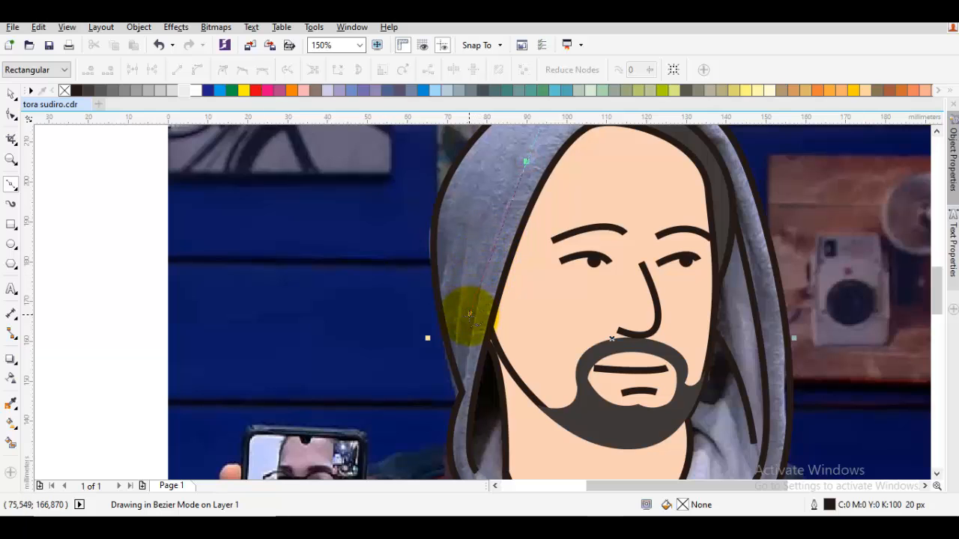
left_click_drag(470, 323, 475, 377)
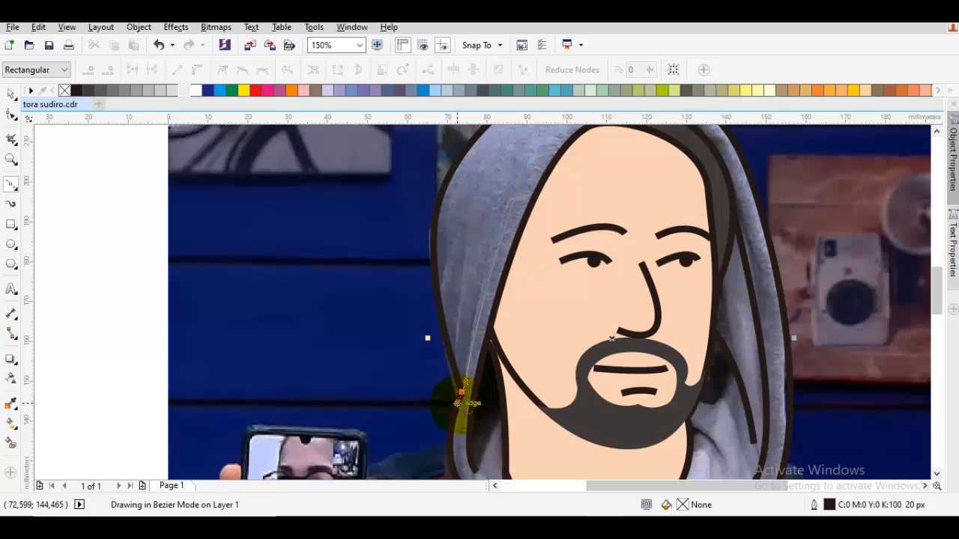
Step: Draw a second 20 px curved fold line just inside the hood's outer edge on the phone side, ending at the outline
scroll(477, 318, "up", 1)
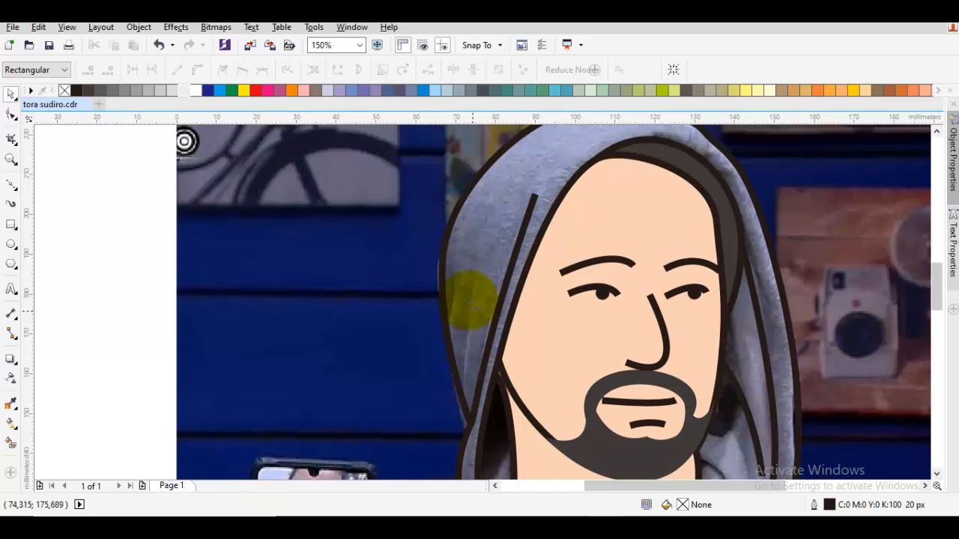
left_click_drag(462, 232, 440, 300)
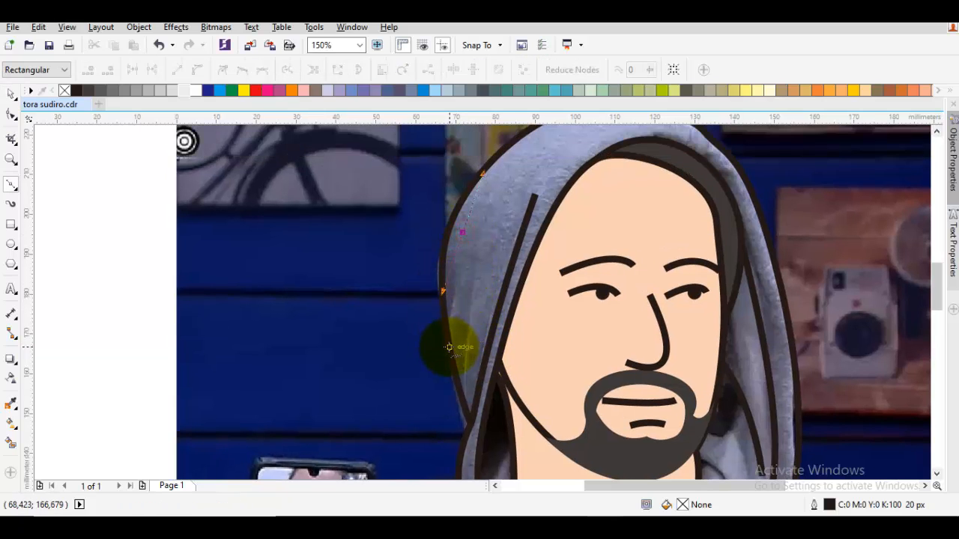
key("space")
key("Escape")
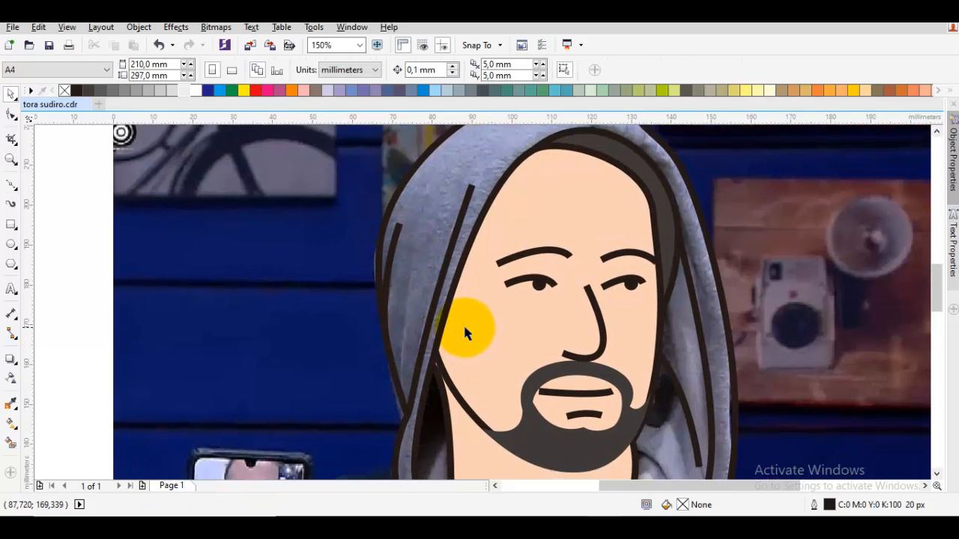
Step: Draw a short 20 px fold curve about 14 mm wide at the hood's crown, running from above the hair to the outline's notch
scroll(467, 325, "down", 2)
scroll(502, 317, "up", 2)
scroll(510, 299, "up", 1)
scroll(490, 284, "up", 3)
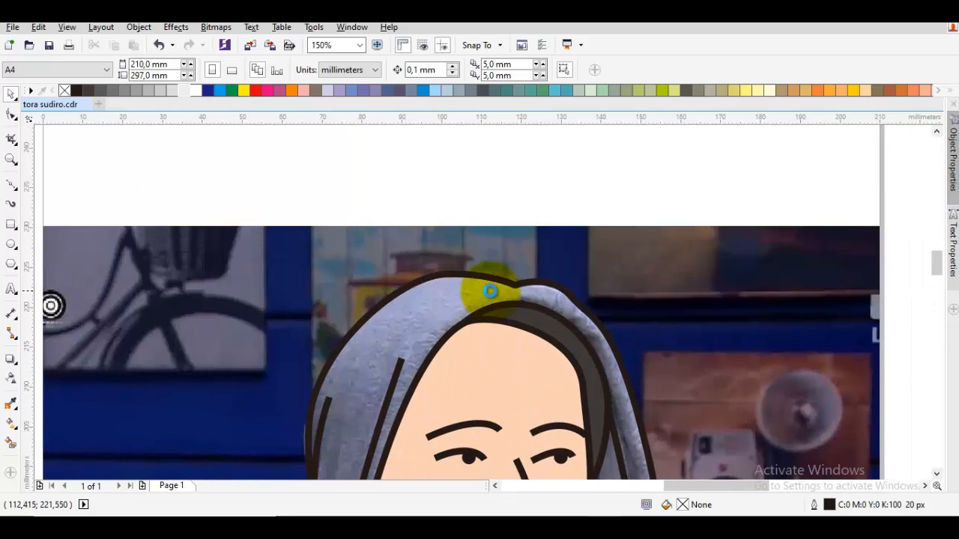
key("space")
left_click(455, 320)
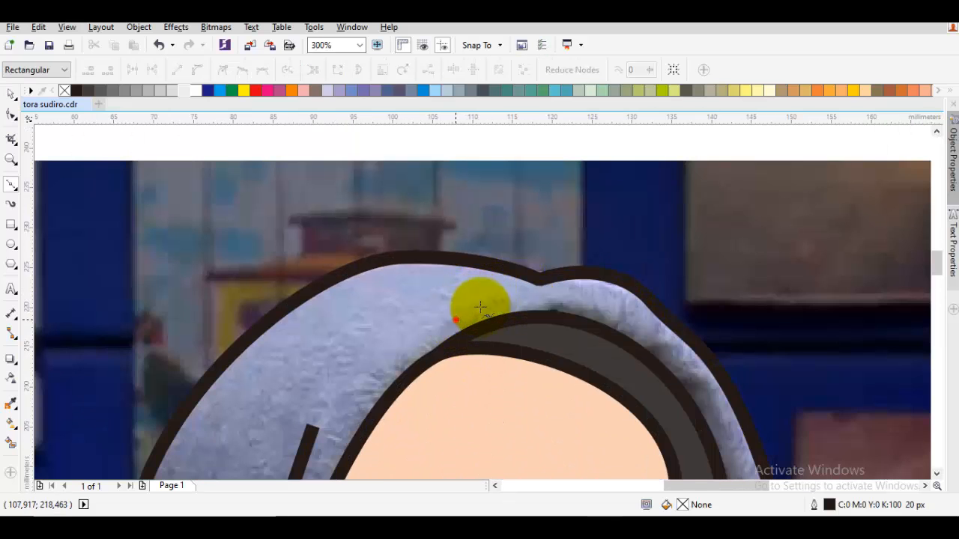
left_click(570, 273)
key("space")
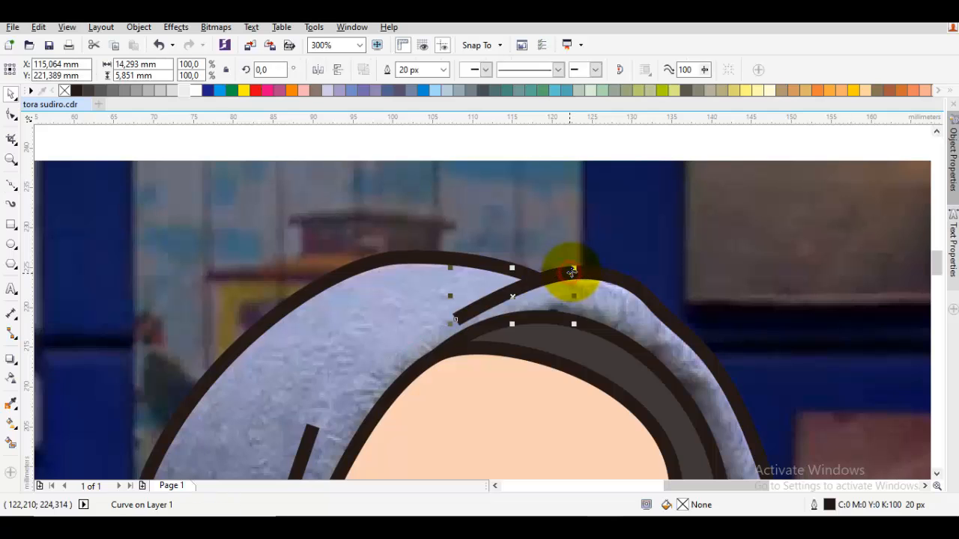
key("Escape")
Step: Draw a short curved 20 px fold line inside the hood on the strap side, ending at the neck's edge below the beard
scroll(674, 337, "down", 4)
scroll(671, 349, "up", 4)
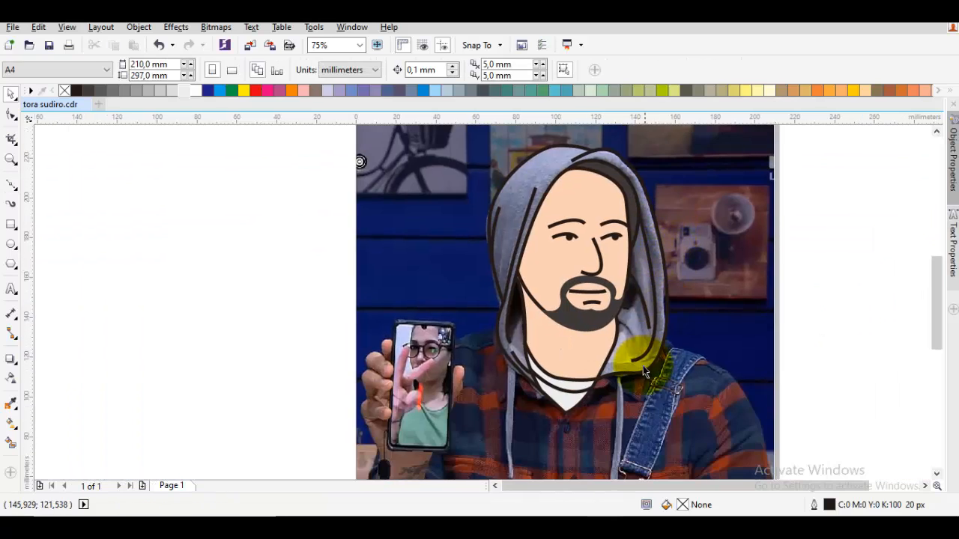
key("space")
left_click(636, 325)
left_click_drag(641, 256, 637, 252)
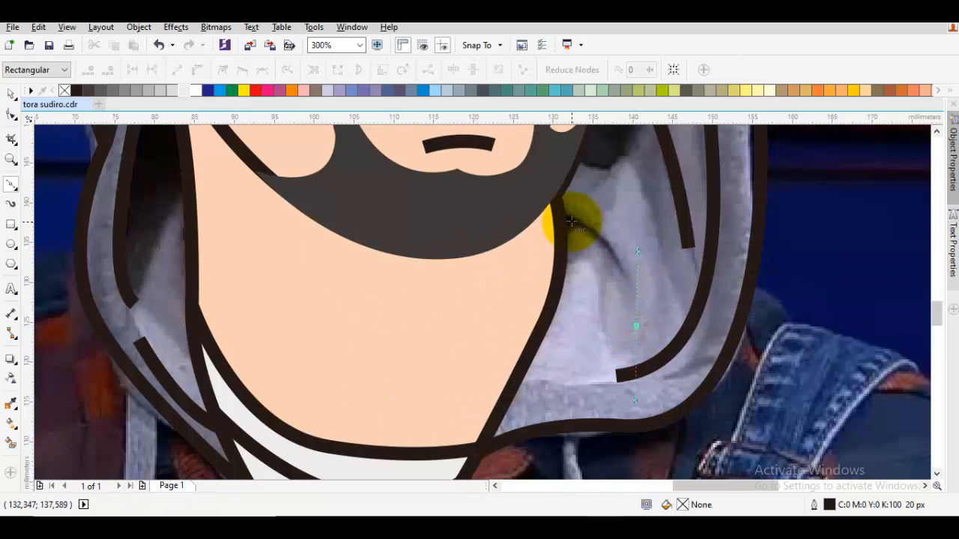
left_click(560, 215)
key("space")
Step: Draw another 20 px fold curve between the two existing phone-side hood folds, ending at the outline's notch
scroll(569, 224, "down", 2)
scroll(580, 237, "left", 2)
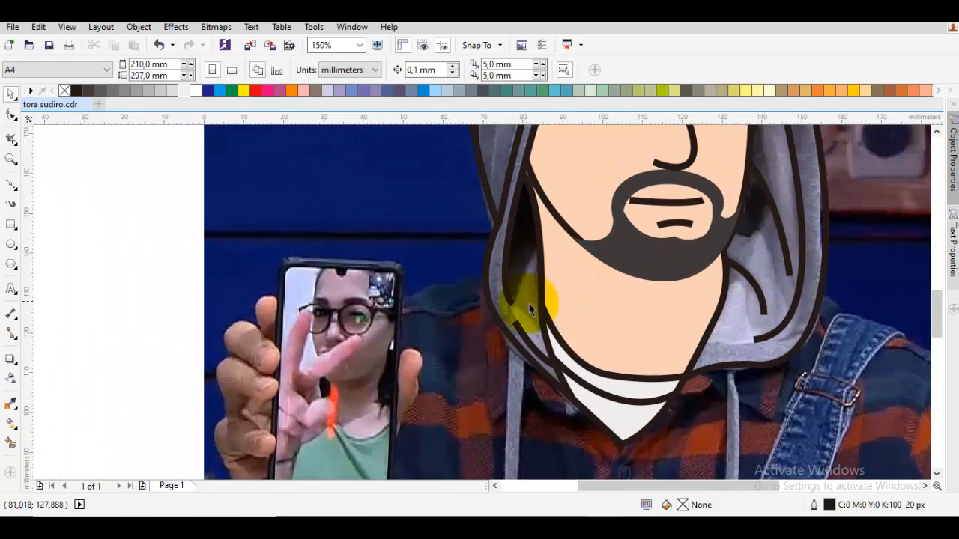
scroll(559, 323, "up", 4)
scroll(560, 323, "left", 2)
key("space")
mouse_move(549, 215)
left_mouse_down()
mouse_move(511, 323)
mouse_move(522, 326)
left_mouse_up()
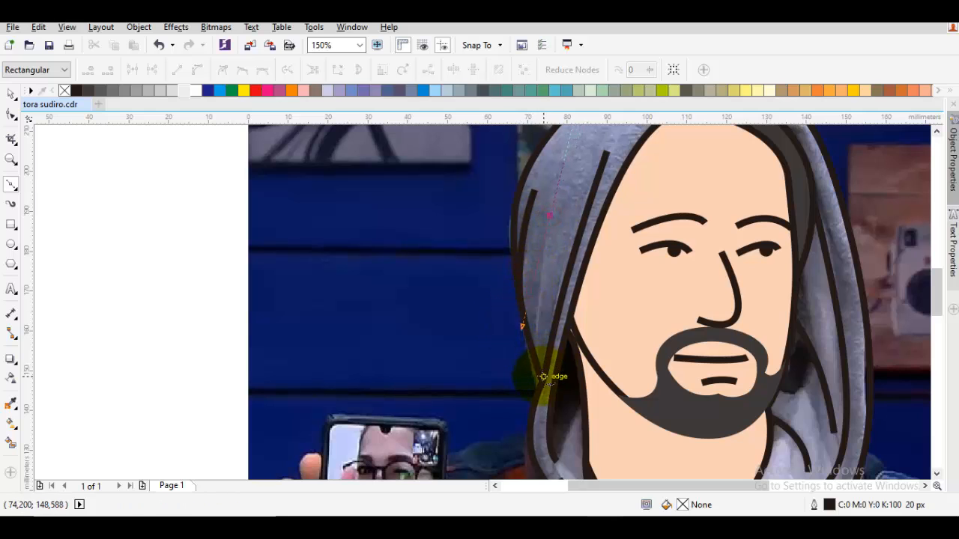
key("space")
Step: Fill the hood shape with 50% black (C:0 M:0 Y:0 K:50)
scroll(547, 255, "up", 3)
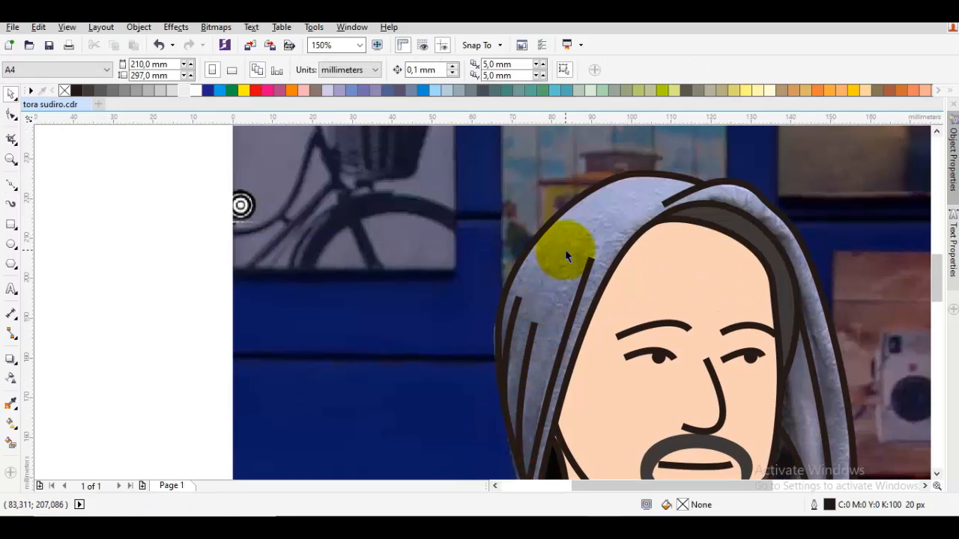
left_click(605, 220)
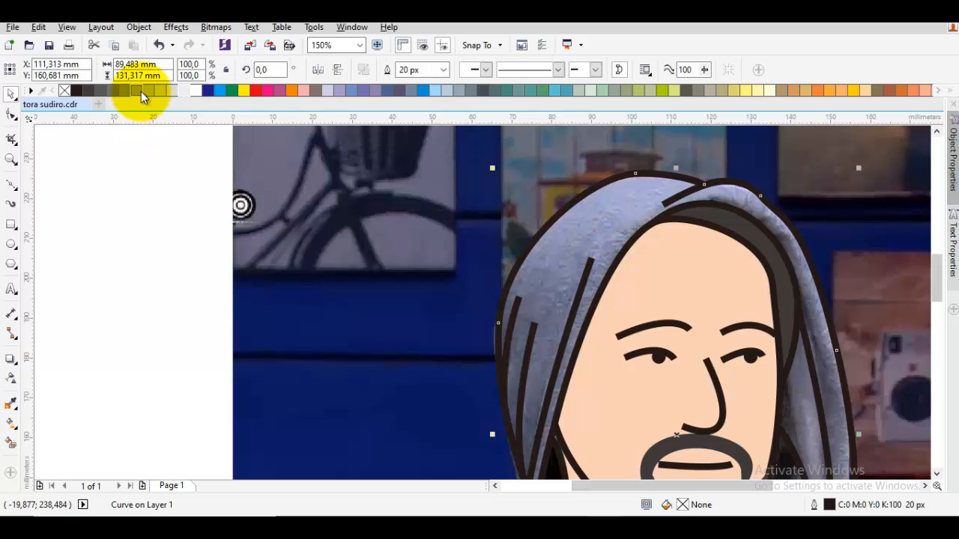
left_click(138, 90)
left_click(213, 199)
scroll(214, 200, "down", 2)
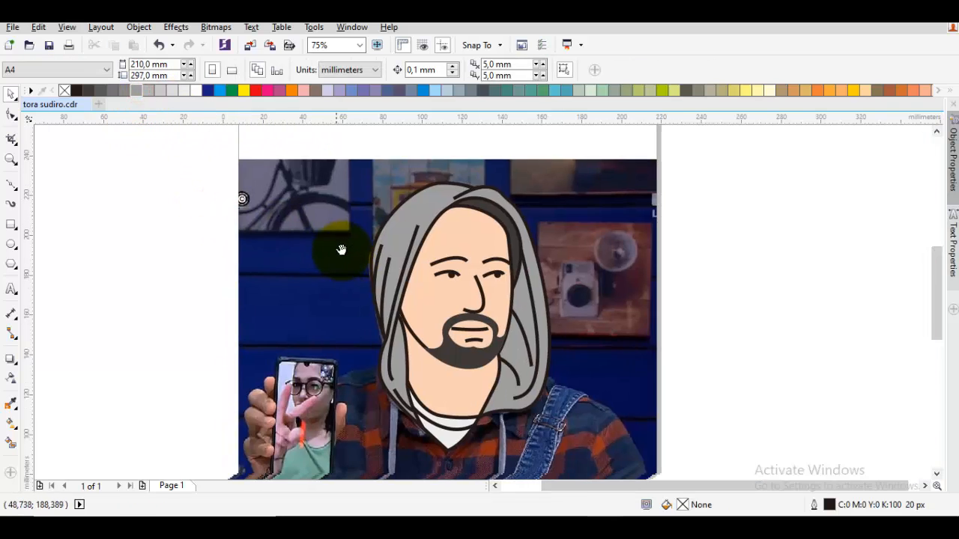
scroll(460, 304, "down", 2)
scroll(453, 285, "up", 3)
scroll(431, 217, "up", 1)
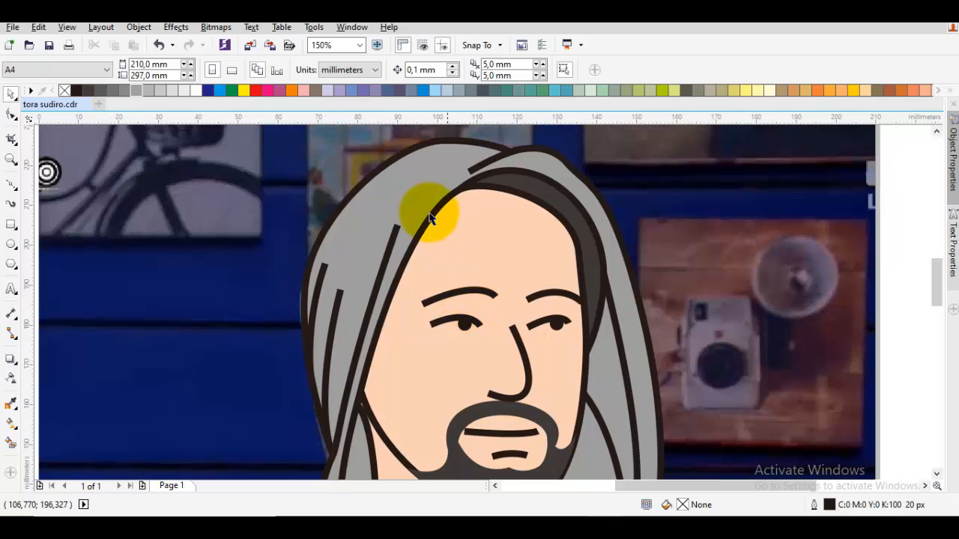
Step: Recolor the hood shape with the next darker grey and deselect it
left_click(430, 216)
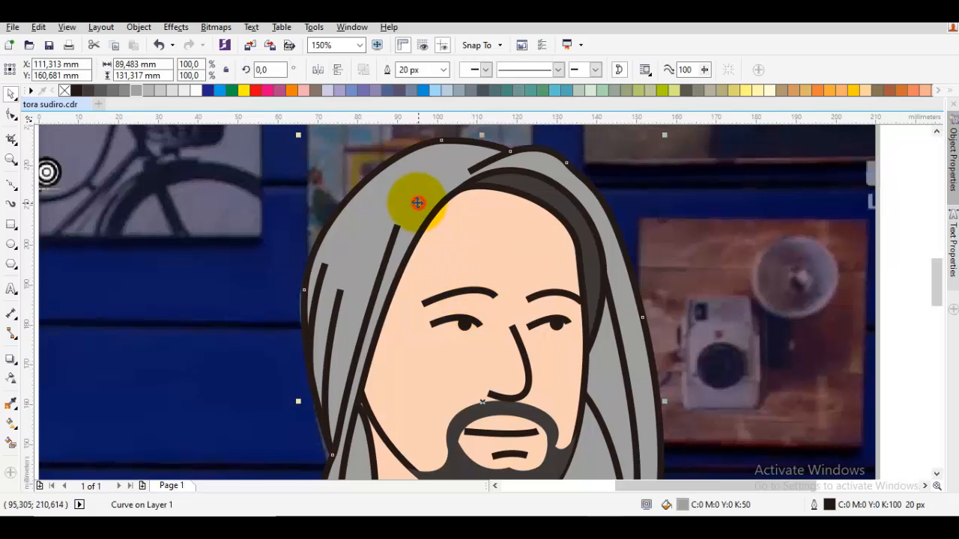
left_click(123, 91)
left_click(392, 230)
scroll(496, 336, "down", 2)
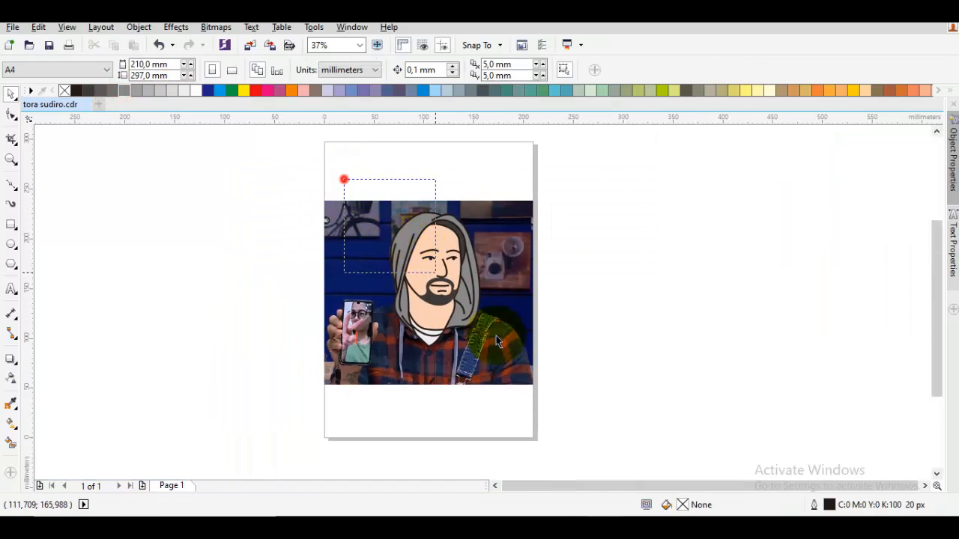
Step: Move all the traced objects off the photo to check the artwork on its own, and undo the move
left_click_drag(496, 336, 572, 384)
left_click_drag(455, 303, 612, 302)
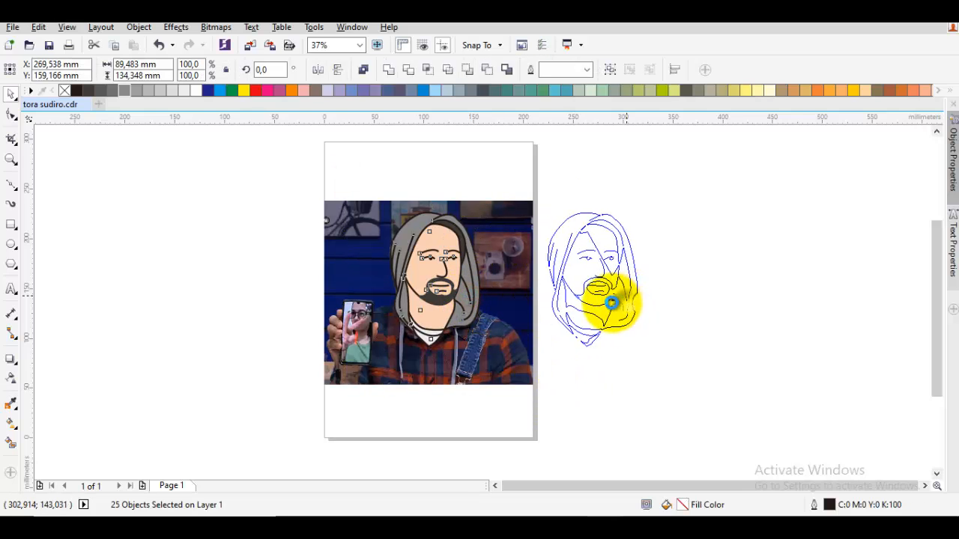
left_click(693, 306)
key("ctrl+z")
left_click(622, 320)
Step: Draw the phone-side shirt collar and front placket as one 20 px curve, about 36 × 83 mm, ending at the photo's lower edge
scroll(407, 321, "up", 1)
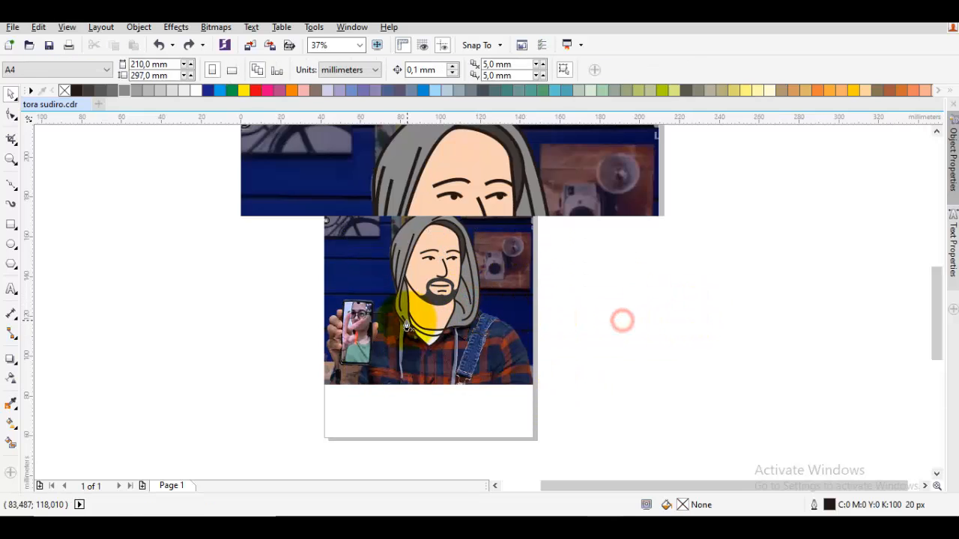
left_click_drag(412, 359, 428, 311)
scroll(428, 307, "up", 1)
key("F5")
left_click_drag(389, 239, 419, 270)
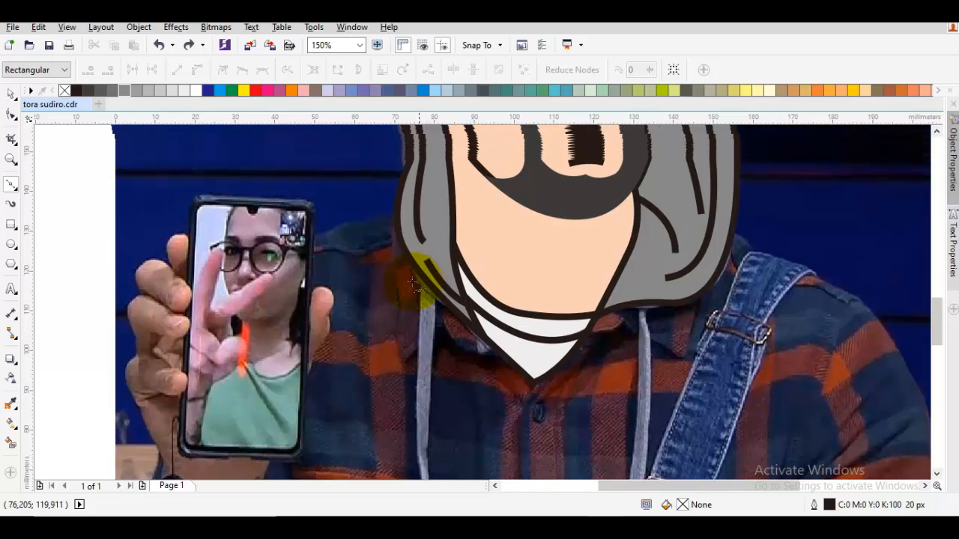
left_click_drag(488, 227, 427, 201)
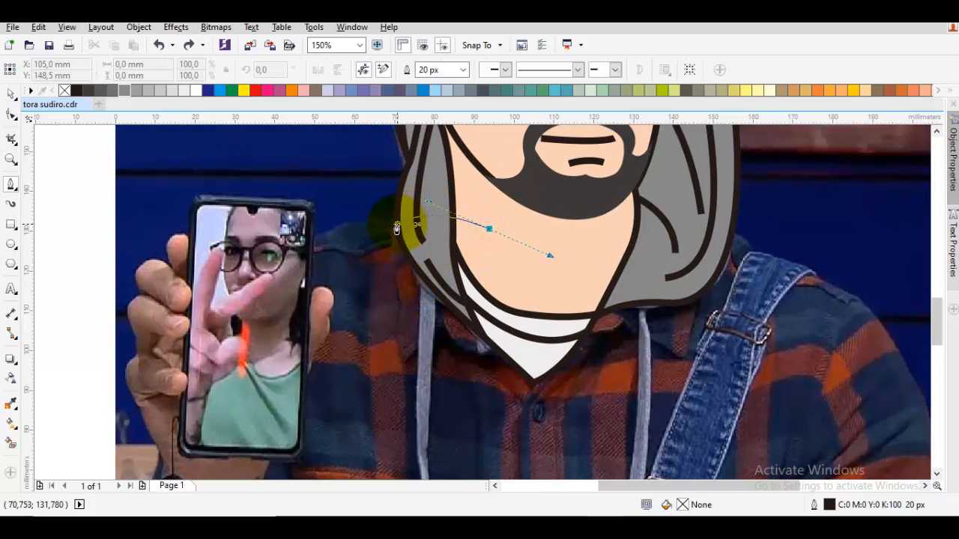
left_click(404, 359)
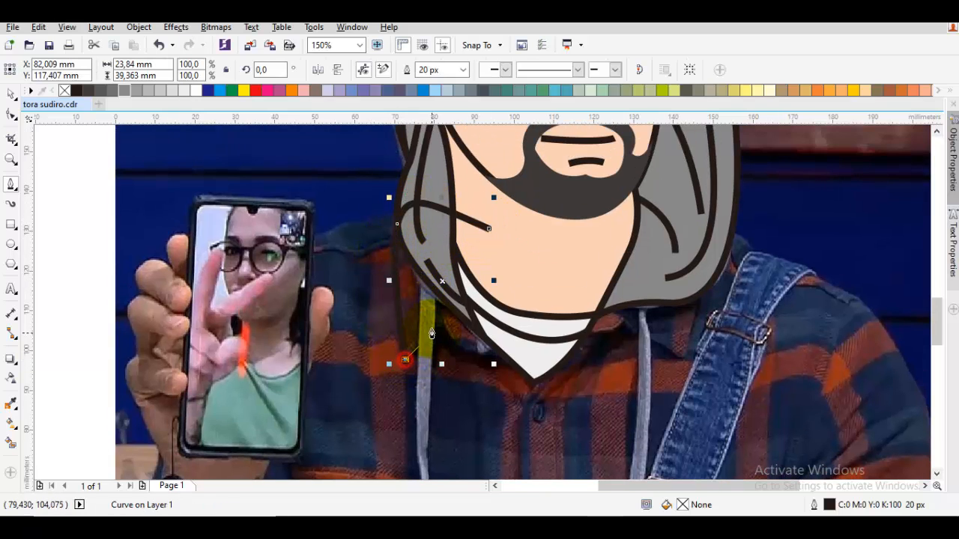
left_click_drag(508, 361, 532, 364)
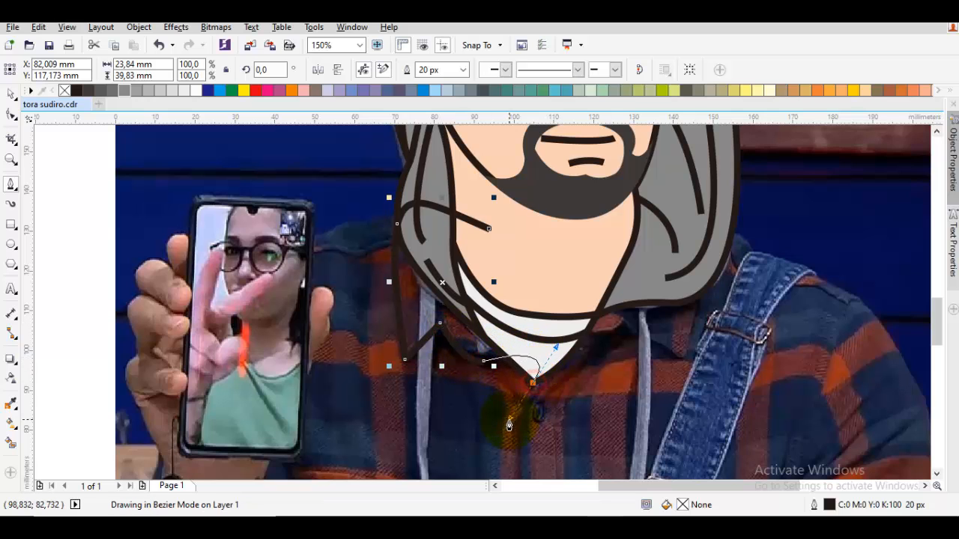
left_click_drag(509, 425, 508, 424)
scroll(498, 332, "down", 3)
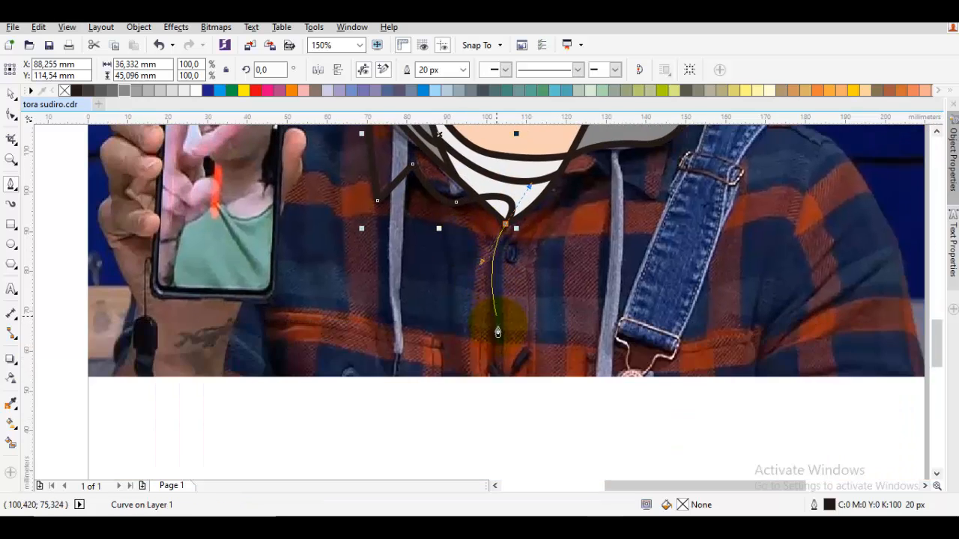
left_click(497, 381)
key("space")
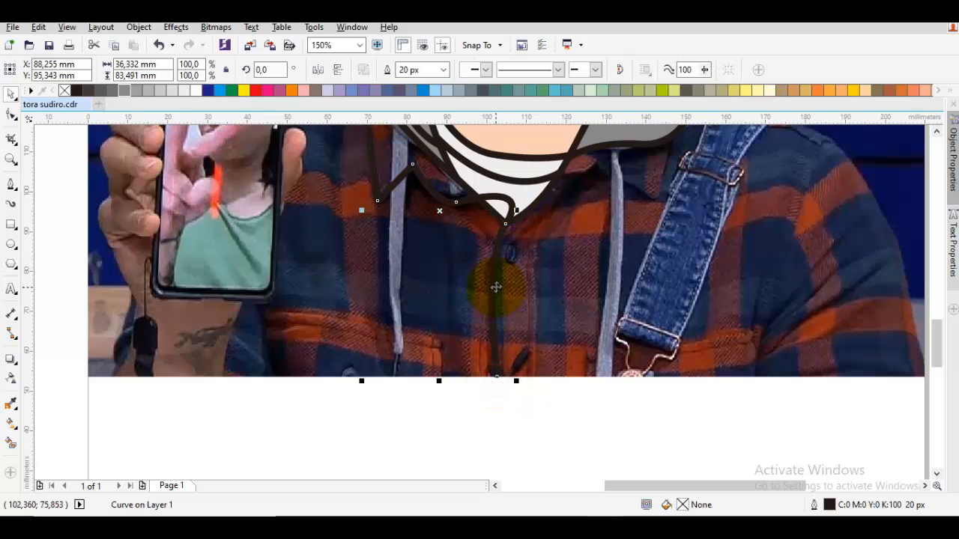
Step: Reorder the phone-side collar and placket curve to sit directly in front of the photo, behind the neck and white undershirt
right_click(494, 287)
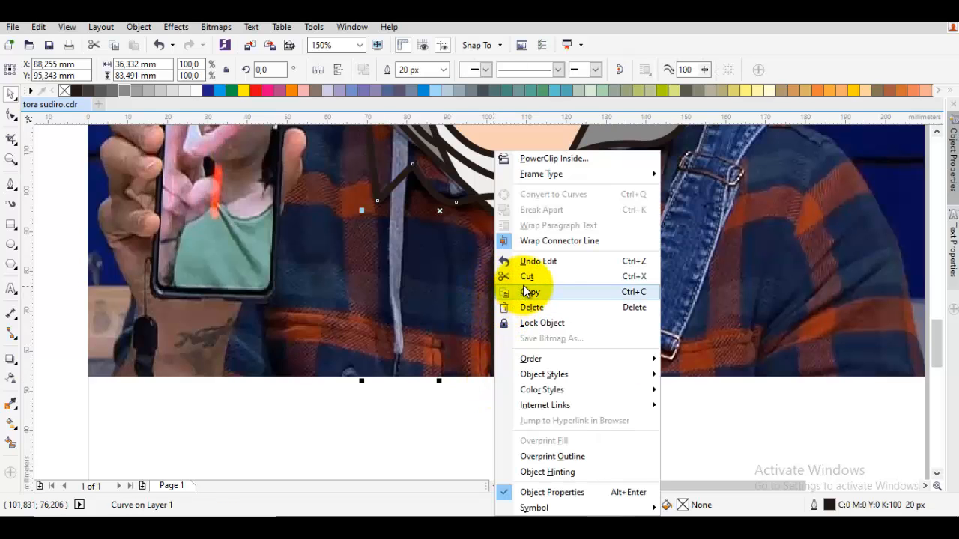
mouse_move(604, 363)
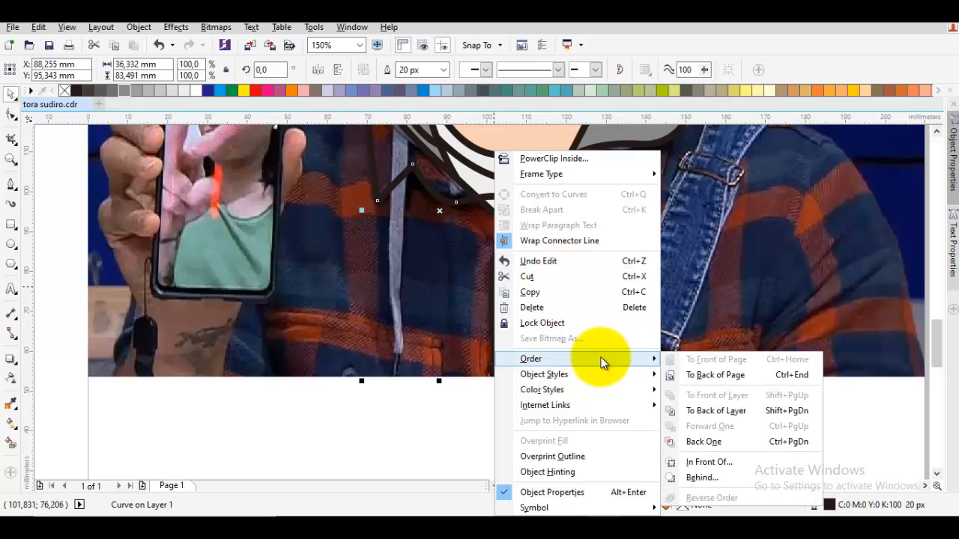
left_click(704, 462)
left_click(712, 342)
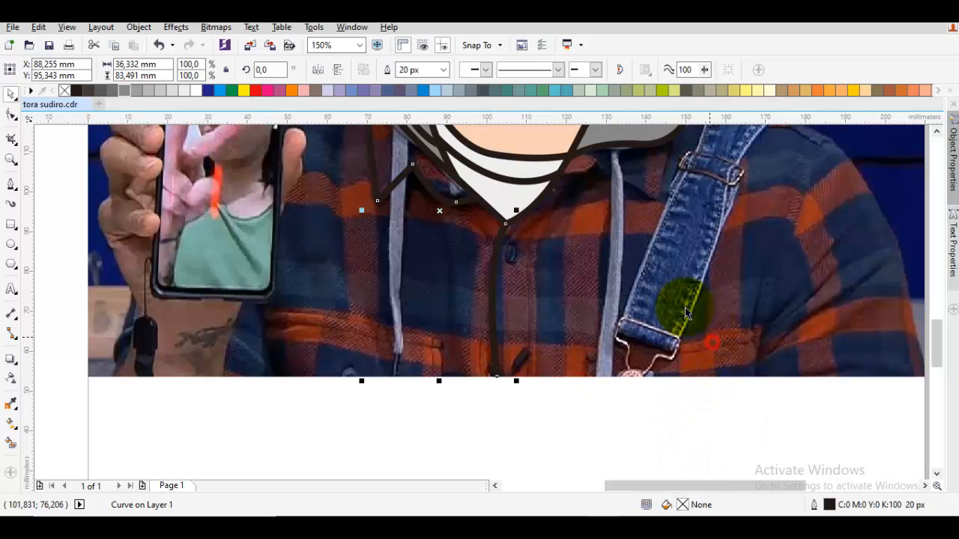
Step: Draw the strap-side collar as a 20 px curve about 37 × 25 mm, and weld it with the phone-side collar curve
left_click_drag(632, 231, 595, 343)
key("space")
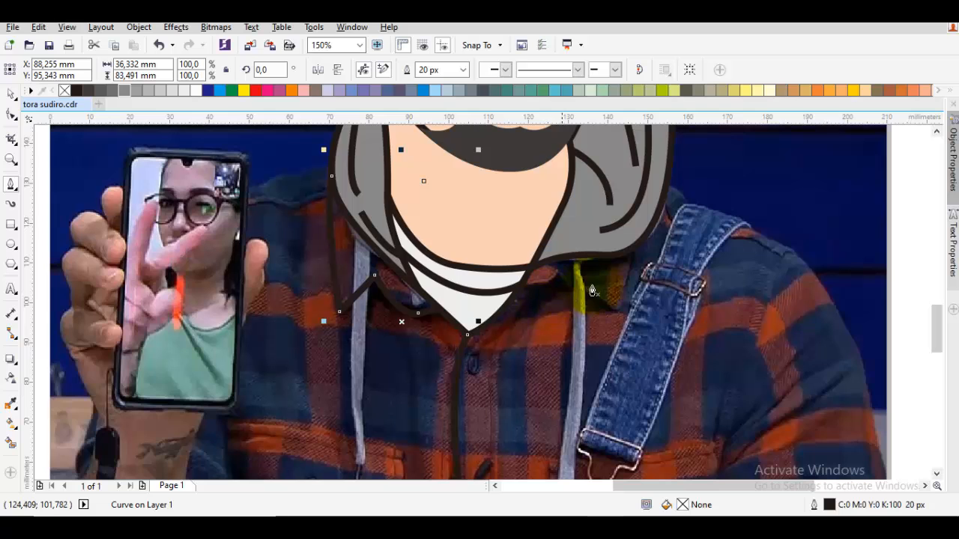
left_click_drag(627, 252, 639, 285)
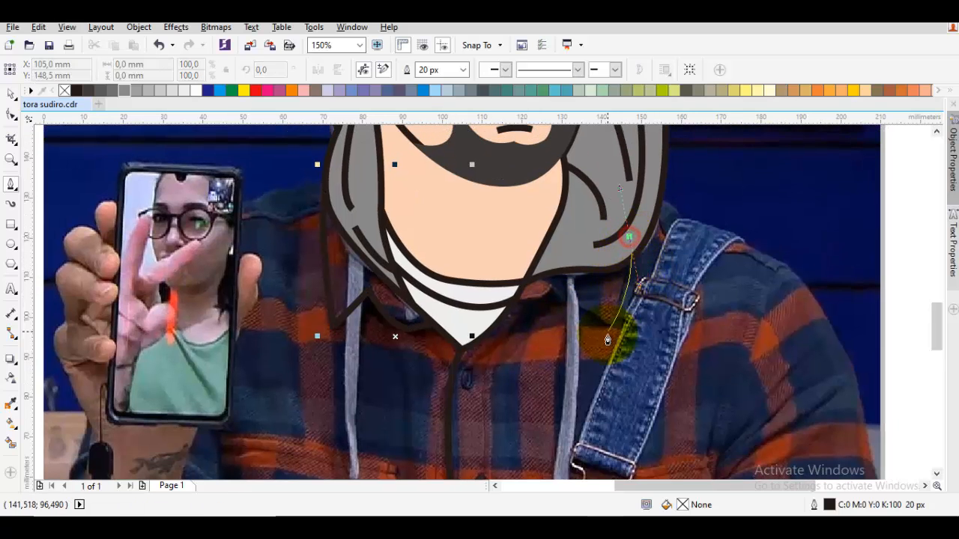
left_click(609, 329)
left_click(548, 287)
left_click_drag(502, 330, 541, 321)
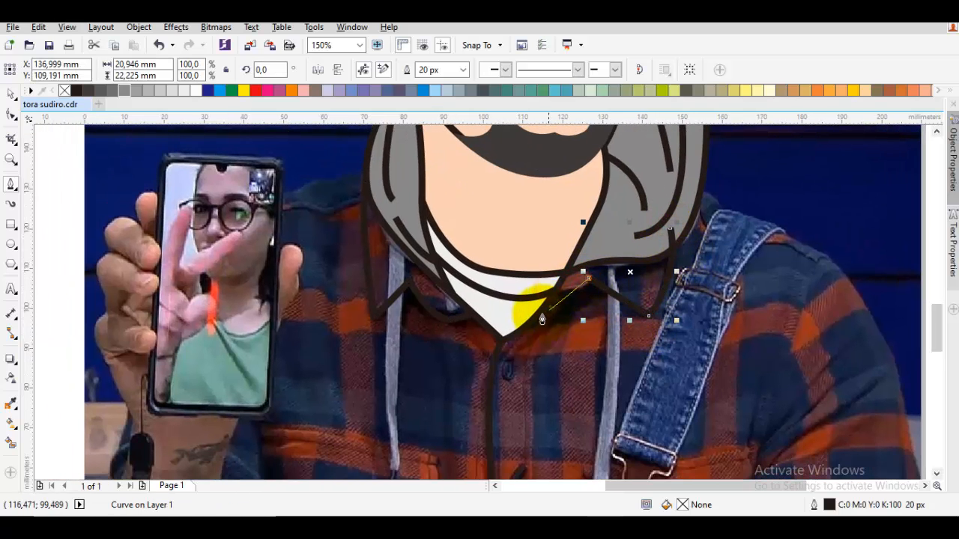
left_click(517, 332)
key("space")
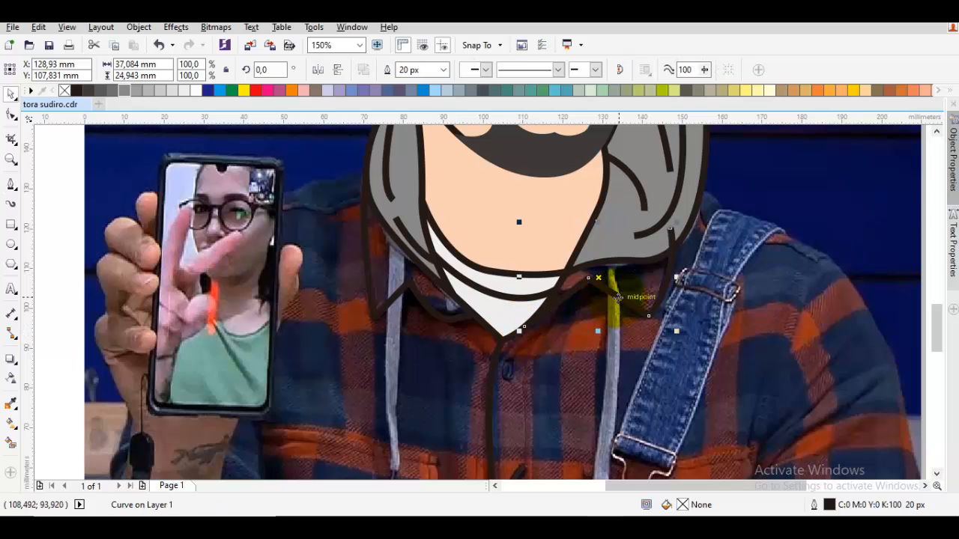
left_click(493, 374, "shift")
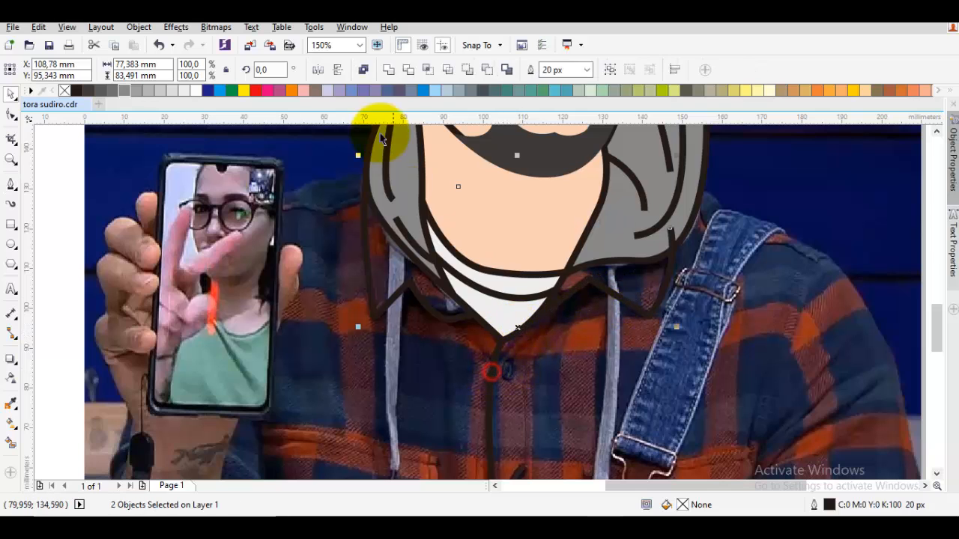
left_click(389, 71)
Step: Move the photo aside to check the collar lines without it, and undo the move
left_click(636, 290)
scroll(635, 289, "down", 3)
left_click_drag(575, 267, 709, 268)
left_click(609, 334)
scroll(618, 288, "up", 1)
scroll(616, 287, "up", 2)
key("ctrl+z")
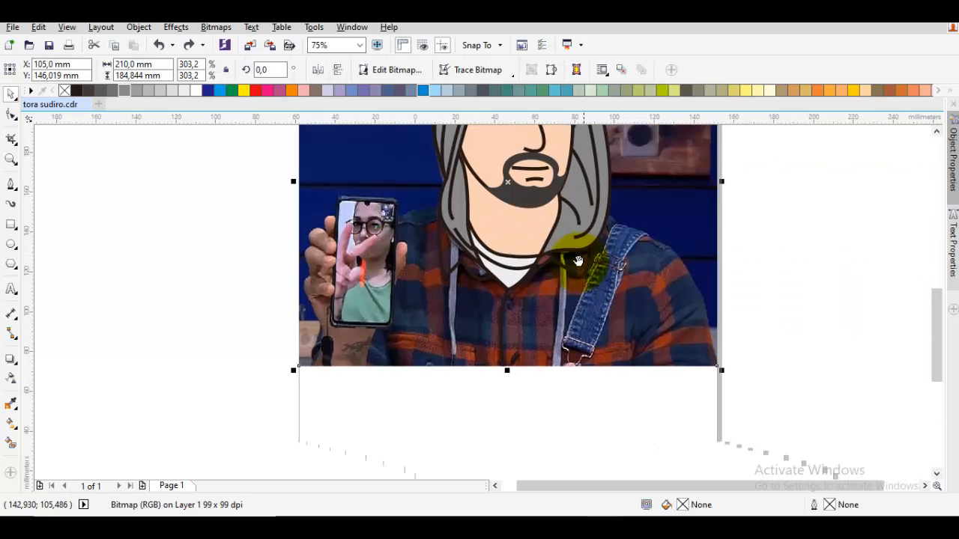
Step: Start the 20 px torso outline inside the hood and trace the strap-side shoulder and sleeve to the photo's lower corner
key("space")
scroll(579, 217, "up", 1)
left_click_drag(599, 230, 581, 230)
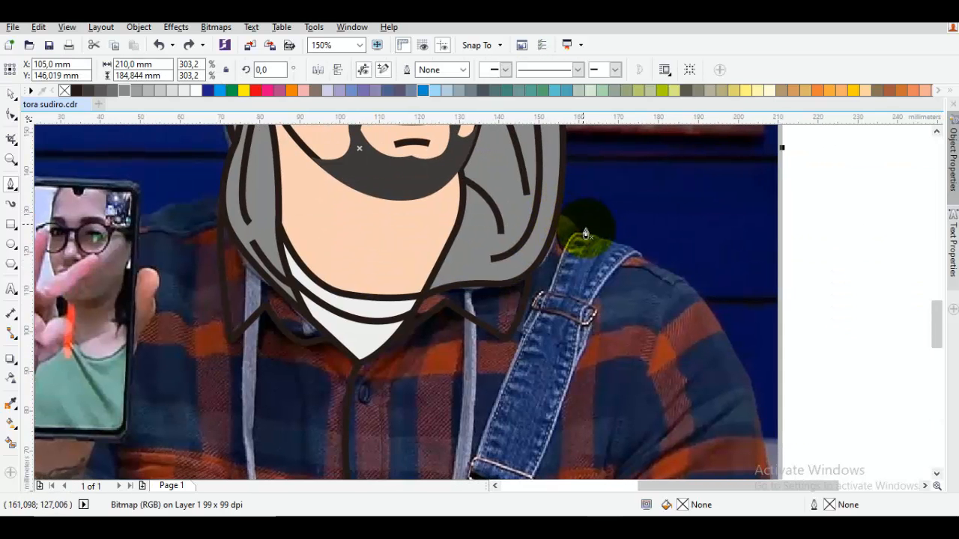
left_click_drag(711, 396, 680, 347)
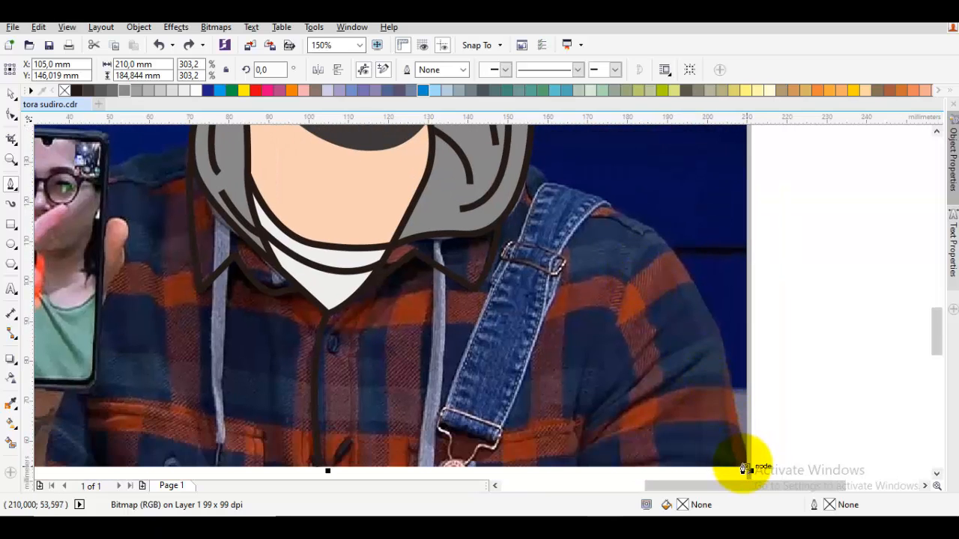
scroll(561, 257, "up", 1)
left_click_drag(533, 200, 571, 204)
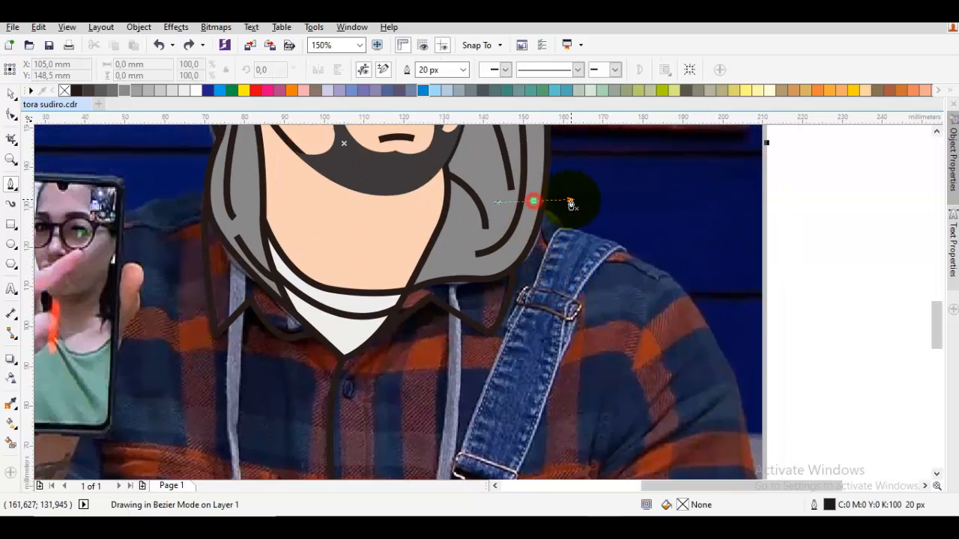
left_click(565, 230)
left_click_drag(612, 254, 594, 195)
left_click_drag(650, 270, 636, 222)
scroll(642, 224, "down", 1)
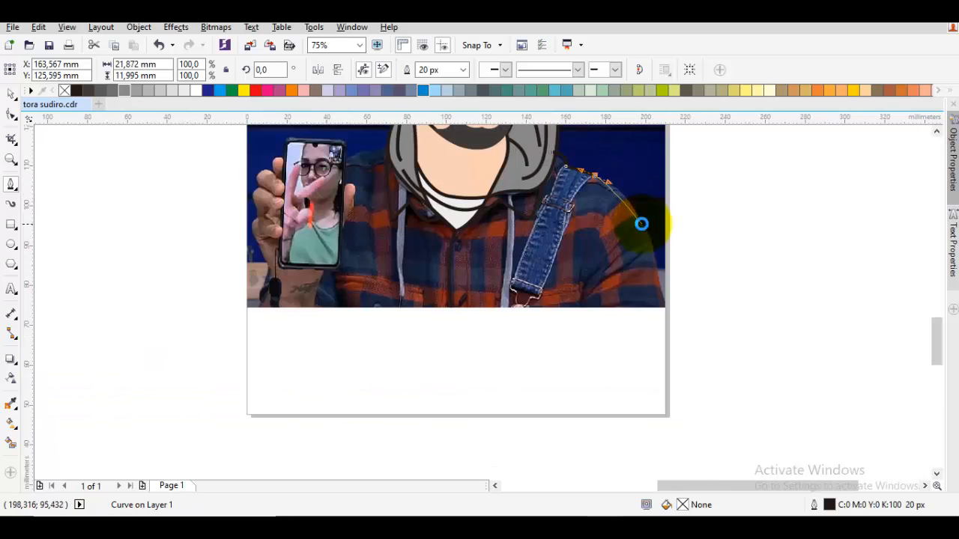
scroll(642, 225, "up", 1)
left_click(659, 382)
left_click_drag(659, 382, 656, 307)
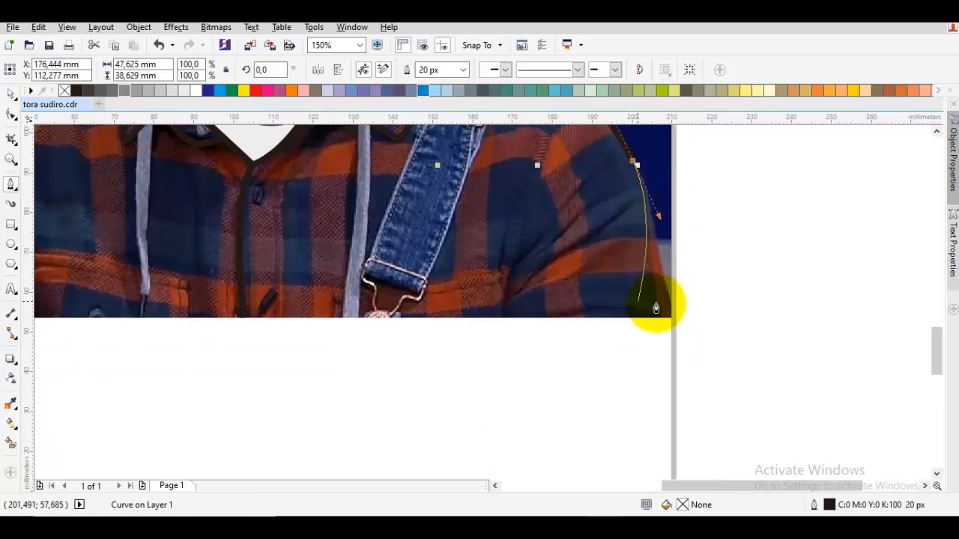
left_click(672, 324)
Step: Continue the torso outline along the photo's lower edge and over the phone-side arm and shoulder, closing it across the hood at about 201 × 81 mm
scroll(652, 325, "down", 2)
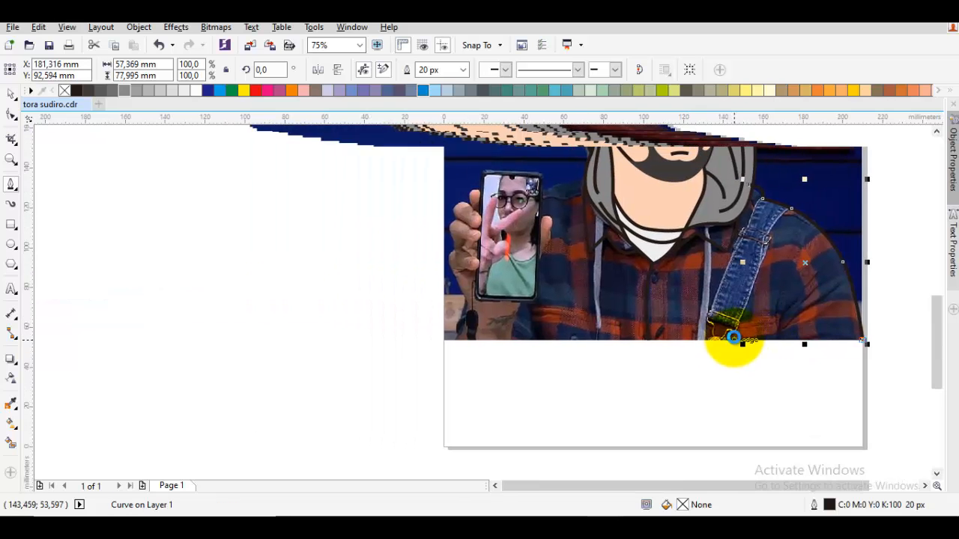
left_click(462, 345)
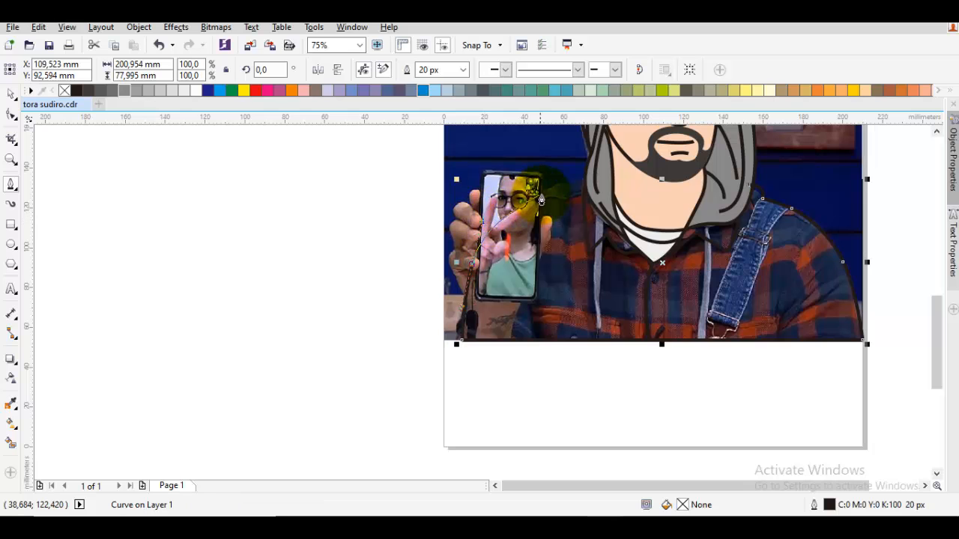
scroll(570, 186, "up", 2)
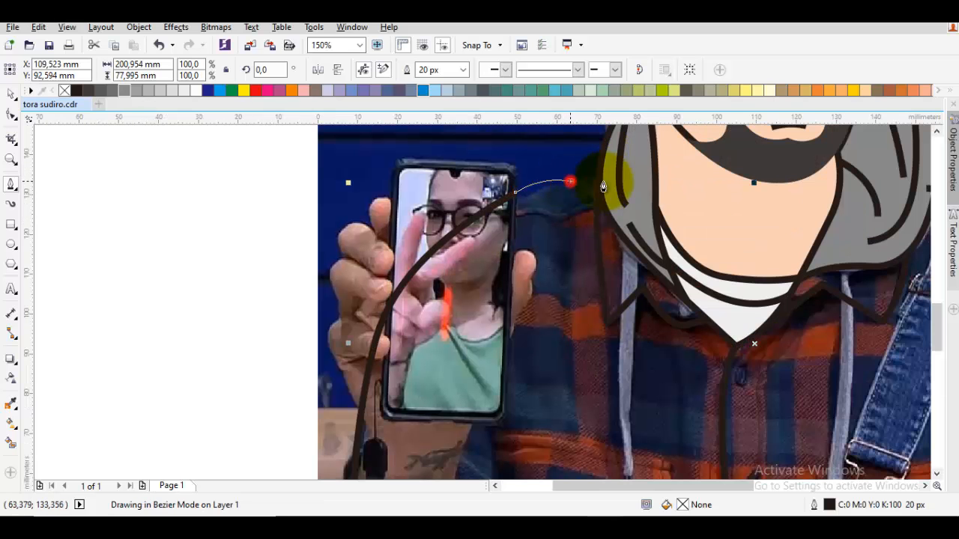
left_click(667, 195)
scroll(633, 217, "down", 2)
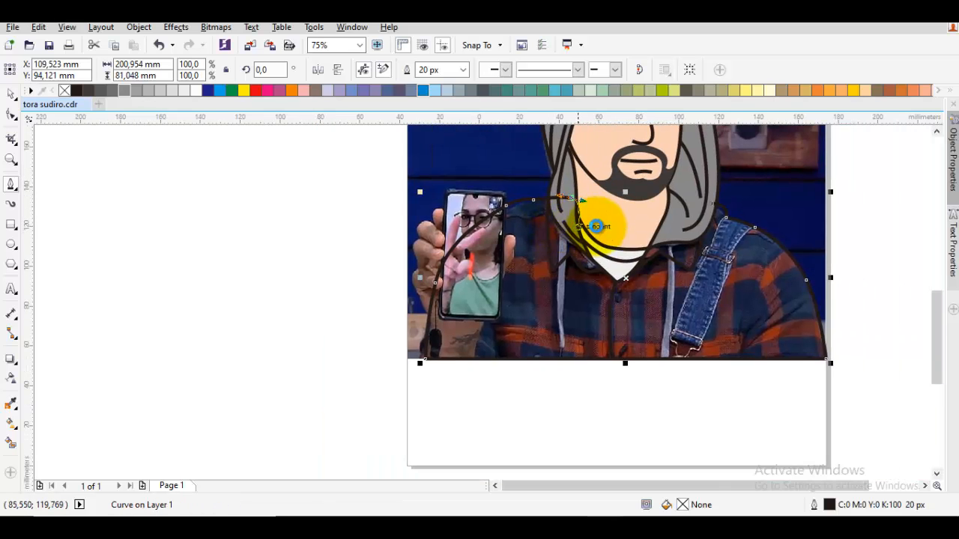
scroll(710, 209, "up", 2)
left_click(709, 206)
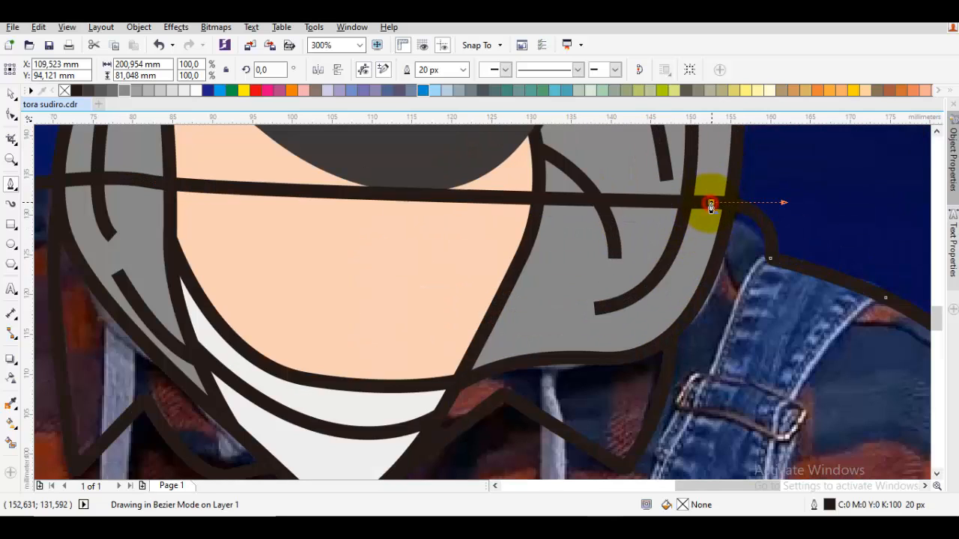
scroll(710, 207, "down", 2)
scroll(712, 259, "up", 2)
scroll(631, 229, "down", 2)
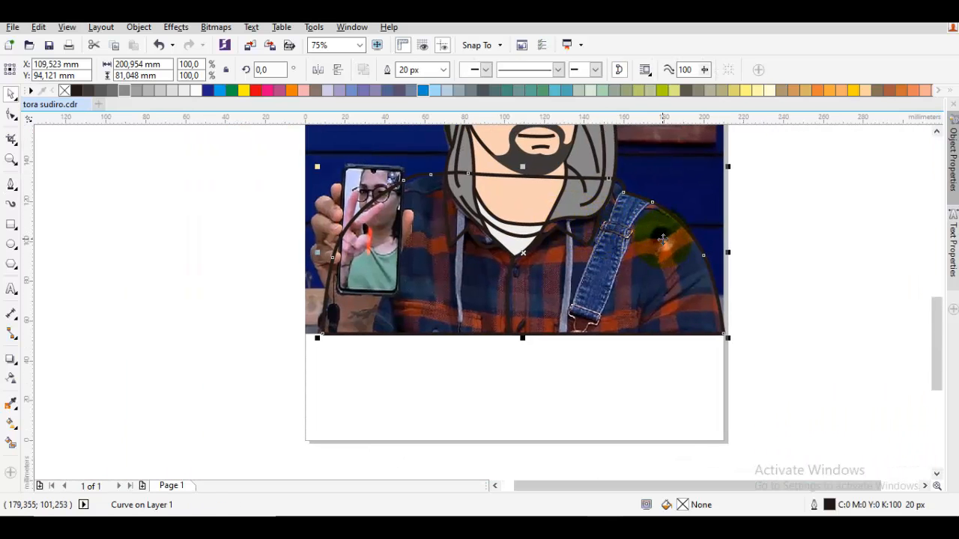
Step: Reorder the torso outline to sit in front of the photo but behind the hood and neck, and deselect it
right_click(662, 238)
mouse_move(685, 359)
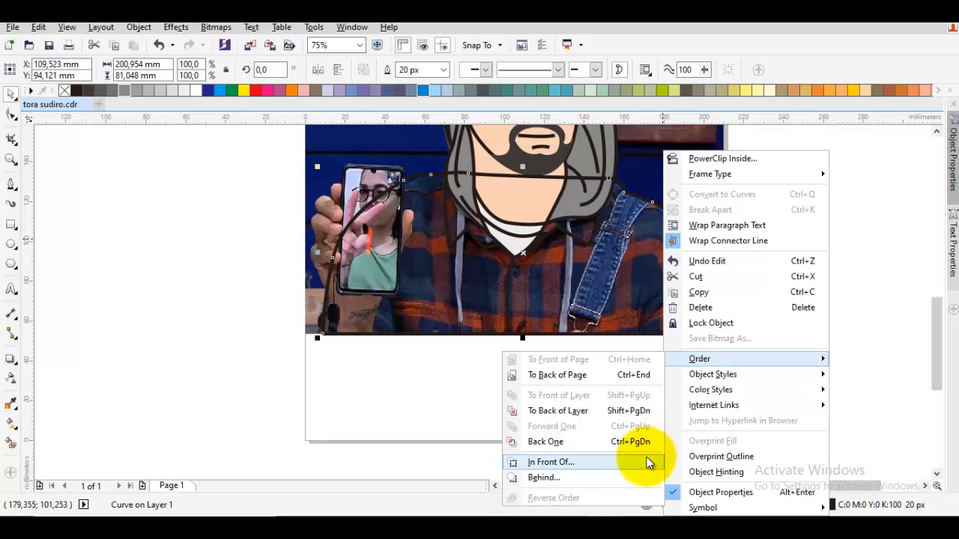
left_click(574, 465)
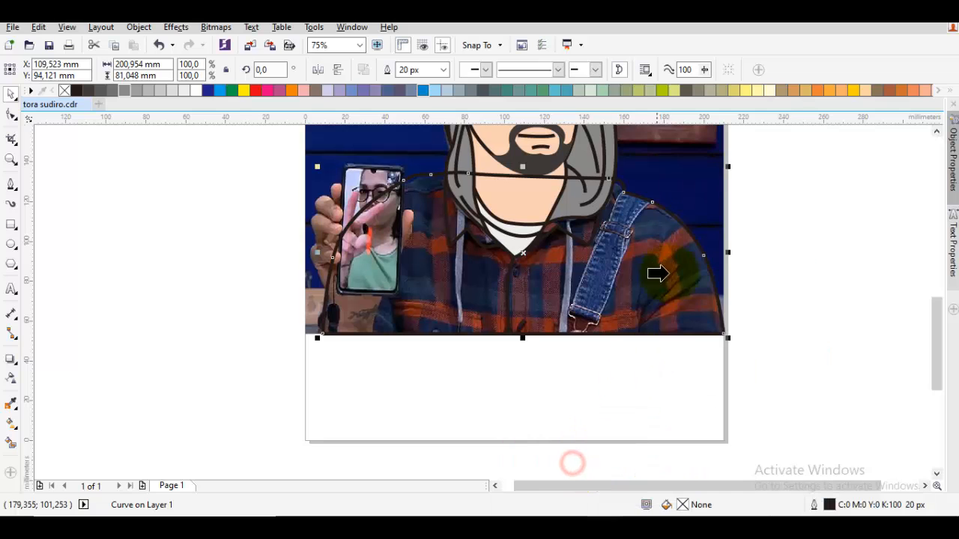
left_click(774, 234)
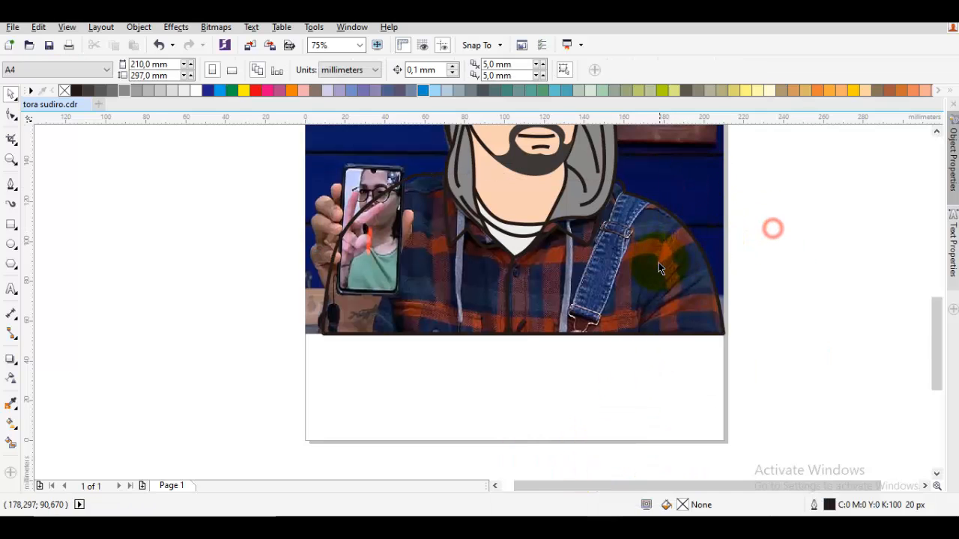
Step: Draw a curved 20 px sleeve seam on the strap side, about 9 × 40 mm, ending at the torso's lower edge
scroll(663, 257, "up", 2)
key("F5")
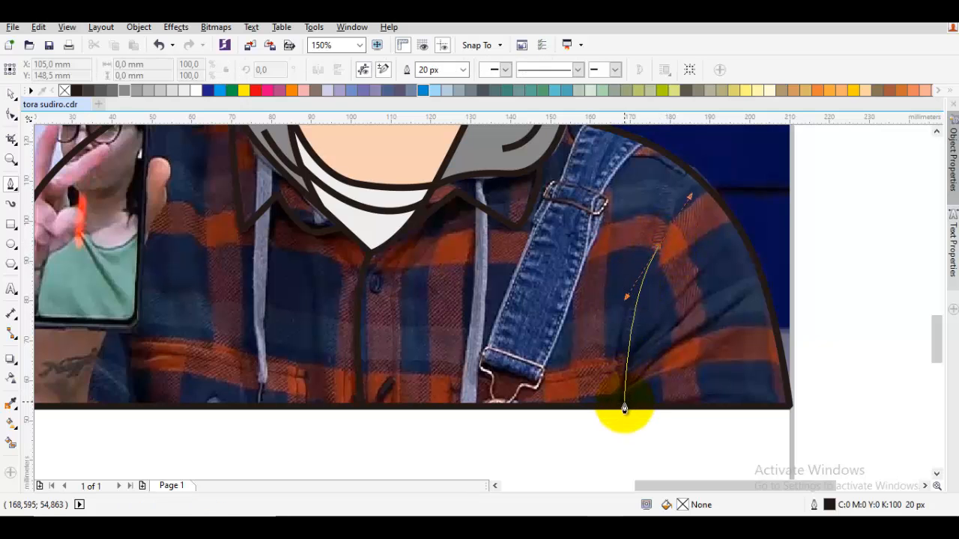
key("space")
Step: Draw a diagonal 20 px fold curve about 18 × 24 mm on the strap-side sleeve, ending on the sleeve seam, and deselect it
key("space")
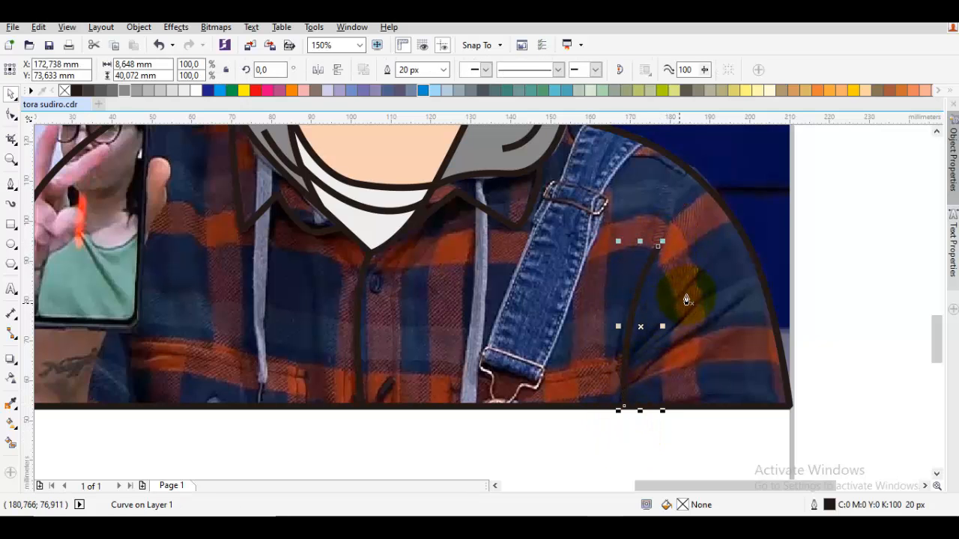
left_click_drag(697, 282, 624, 368)
left_click(623, 377)
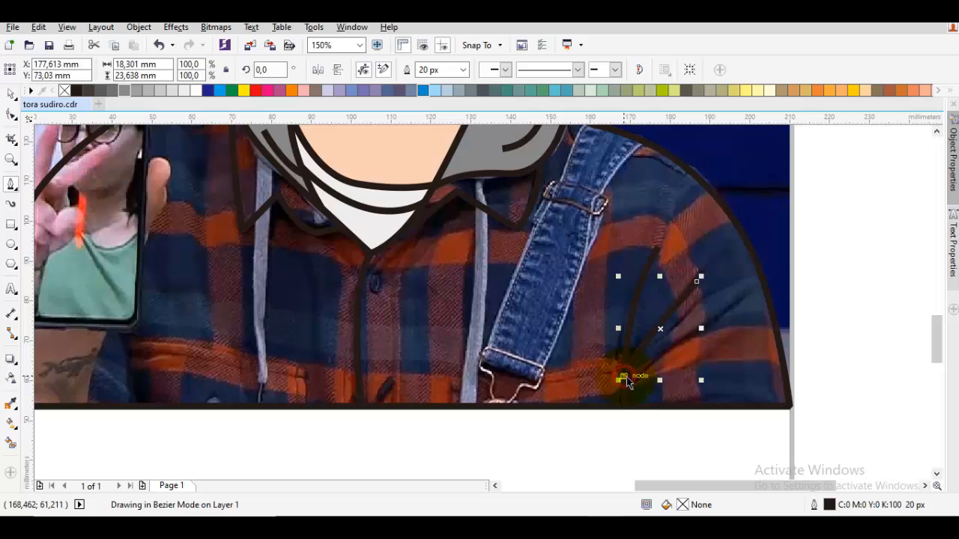
key("space")
left_click(687, 368)
left_click_drag(687, 368, 686, 351)
key("space")
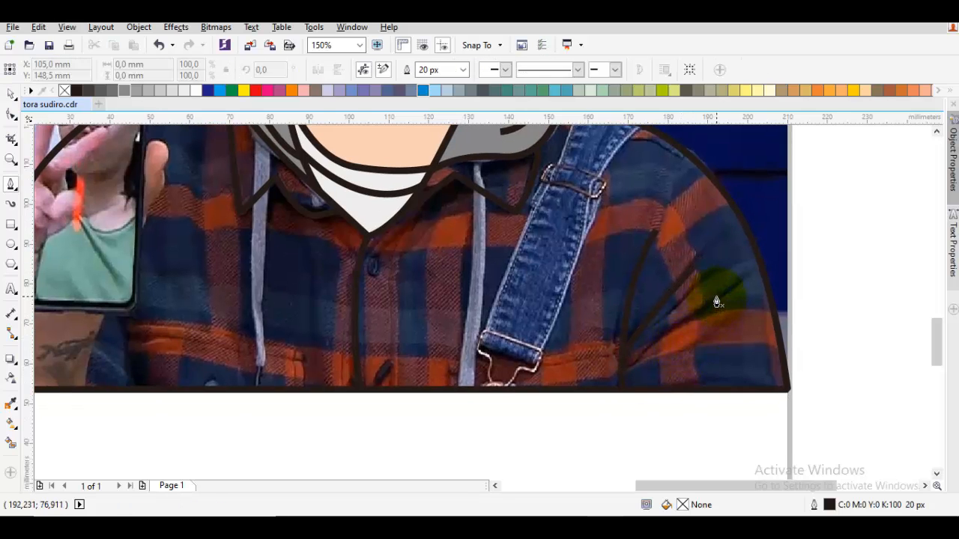
Step: Draw a second diagonal 20 px fold curve below the first on the strap-side sleeve, ending at the sleeve seam, and deselect it
left_click(621, 379)
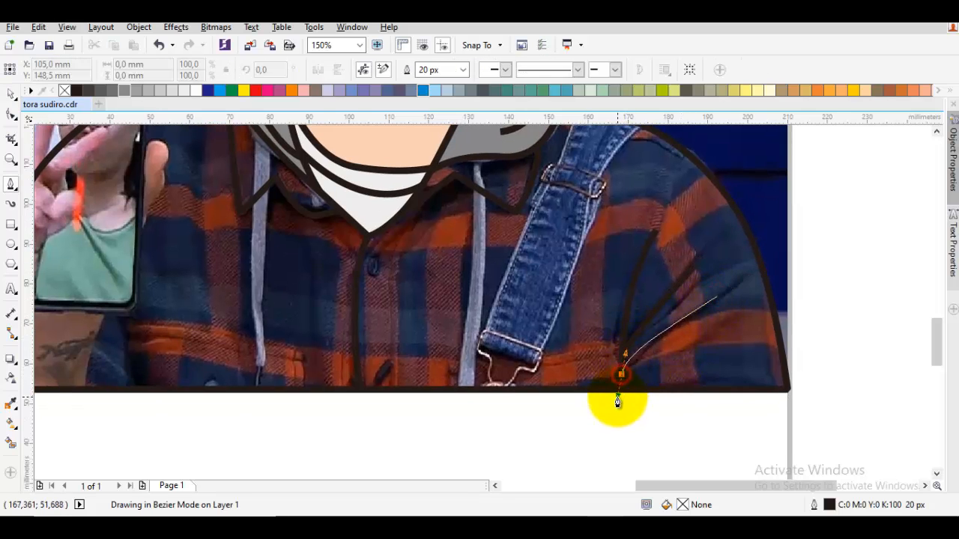
key("space")
key("Escape")
Step: Draw a short slanted 20 px fold line on the phone-side sleeve, running from the phone's lower part to the torso's lower edge
scroll(591, 338, "down", 1)
scroll(519, 298, "down", 1)
scroll(539, 290, "left", 3)
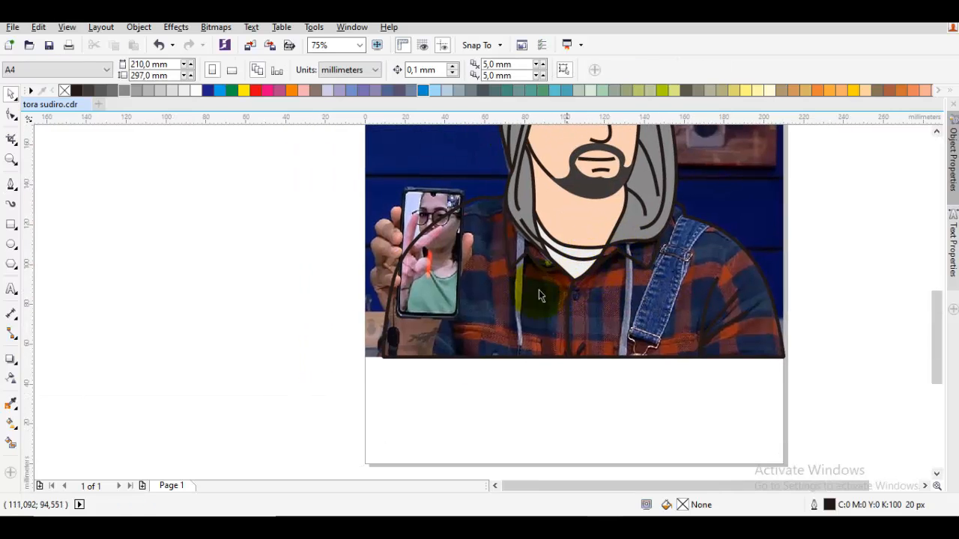
scroll(534, 306, "up", 1)
key("space")
left_click_drag(517, 250, 544, 401)
key("space")
scroll(535, 217, "up", 1)
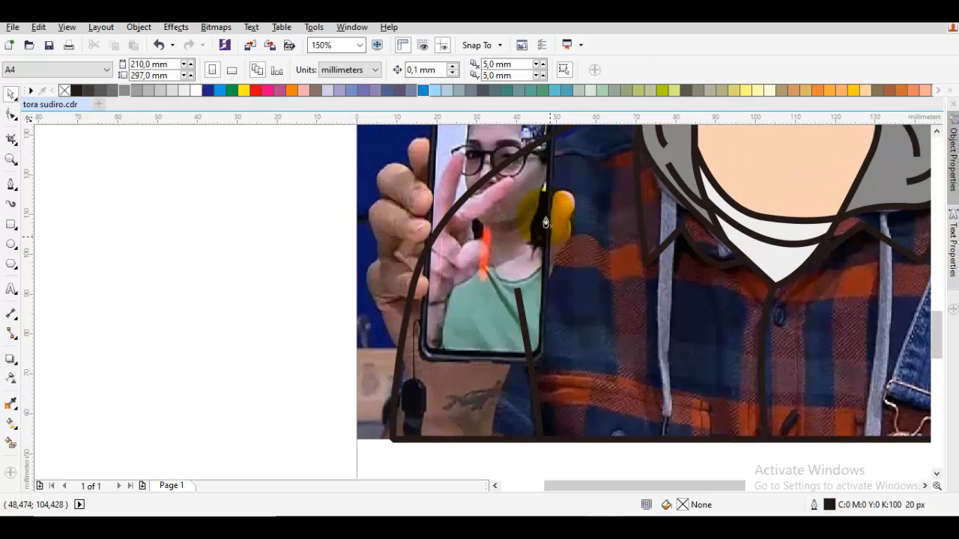
Step: Draw a nearly vertical 20 px sleeve seam on the phone side, about 2 × 59 mm, meeting the fold line near the torso's lower edge
key("space")
left_click_drag(536, 225, 537, 367)
left_click(538, 424)
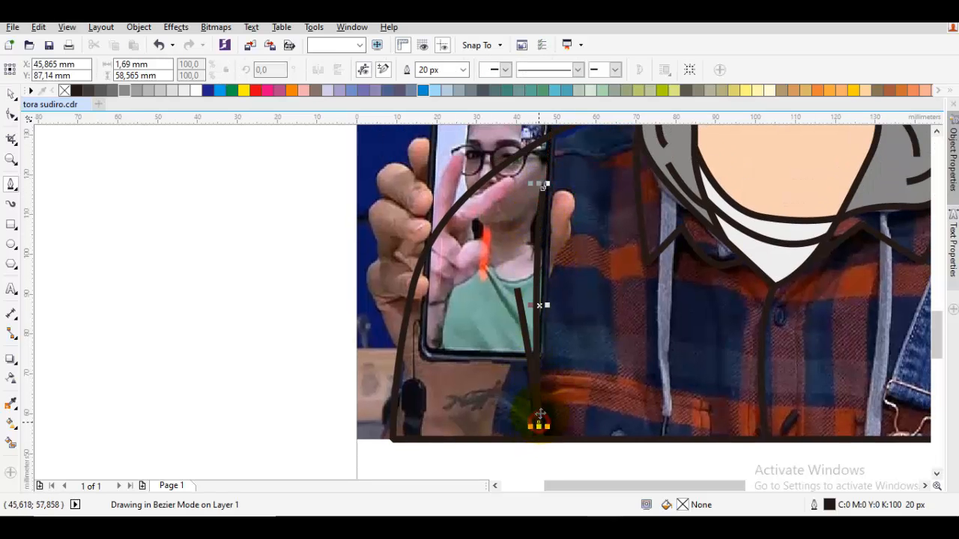
key("space")
Step: Select the torso outline and fill it with the slate purple C40 M40 Y0 K60
scroll(542, 379, "down", 1)
left_click_drag(595, 361, 558, 357)
left_click(561, 352)
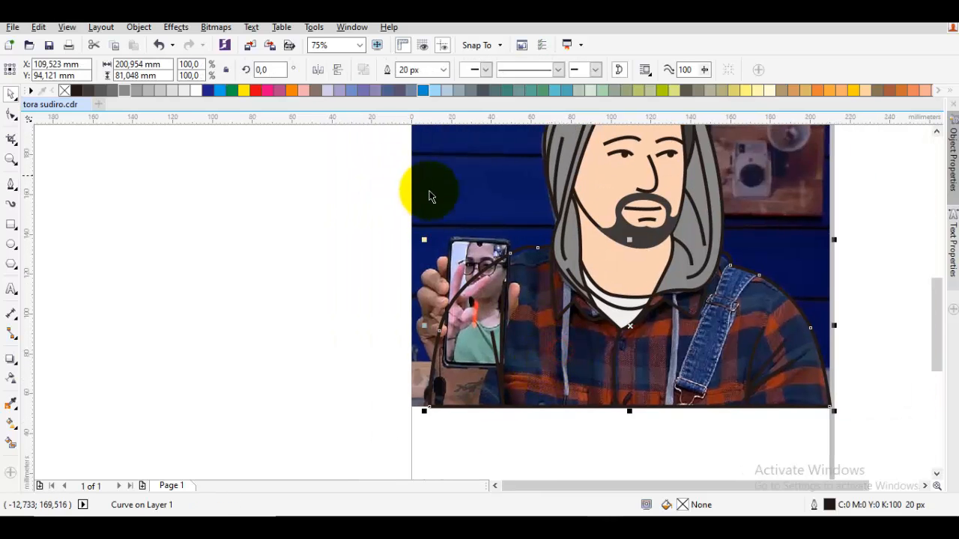
left_click(403, 93)
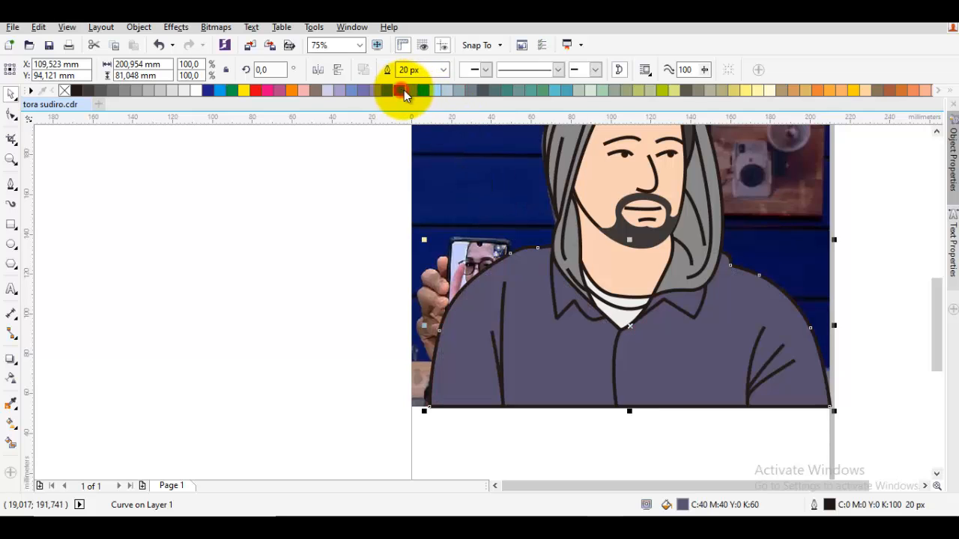
Step: Lower the two phone-side shoulder nodes of the torso outline, adjust the adjoining curve handle under the hood, and deselect the shape
scroll(535, 225, "up", 3)
left_click(455, 238)
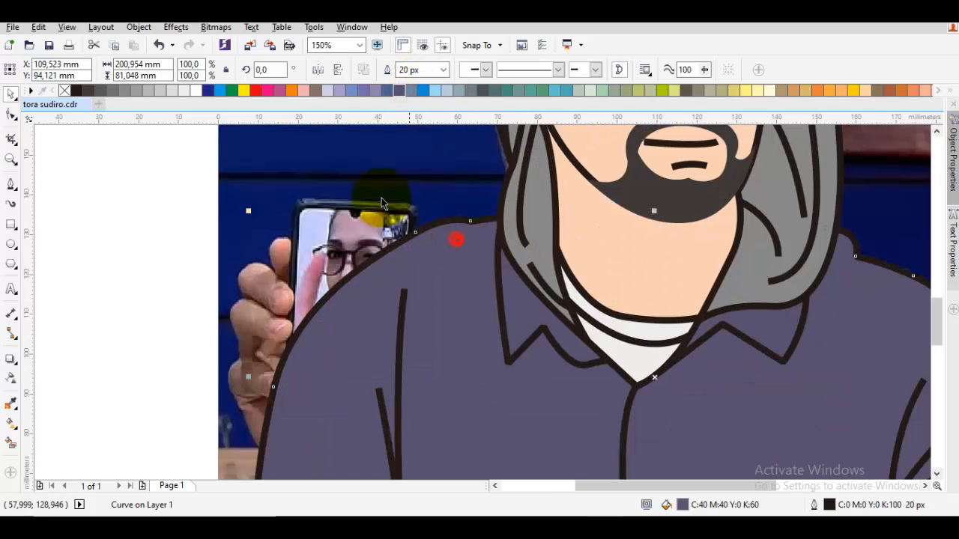
double_click(430, 258)
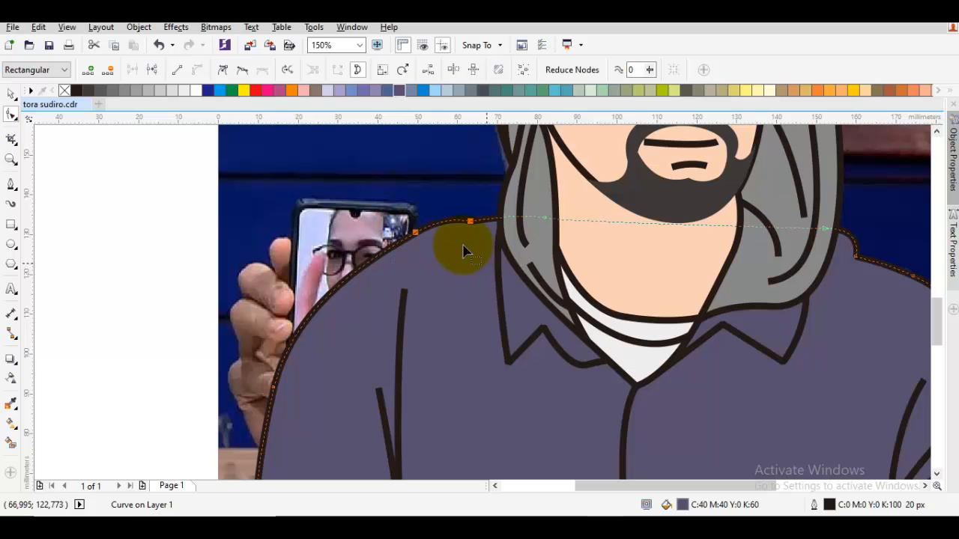
left_click_drag(415, 236, 410, 248)
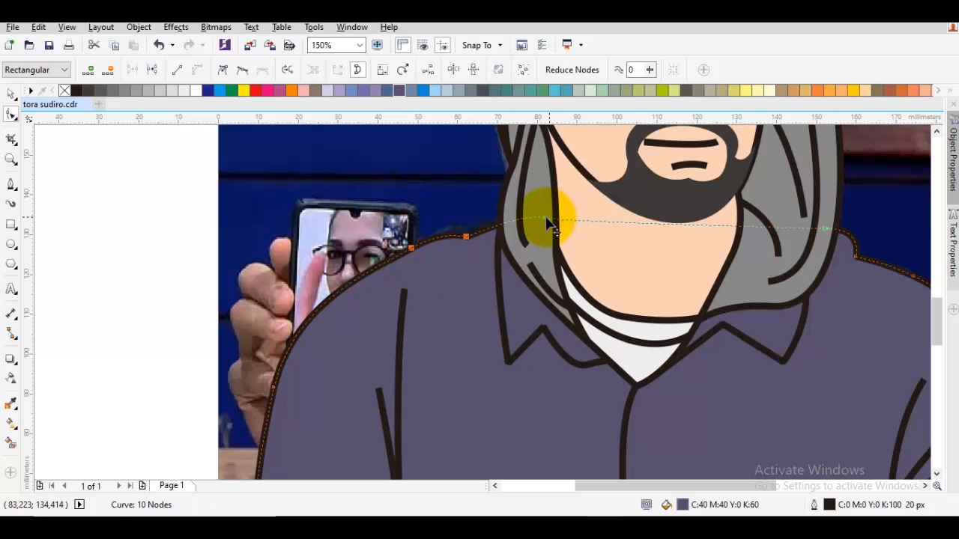
left_click_drag(545, 218, 561, 209)
key("space")
key("Escape")
scroll(563, 215, "down", 2)
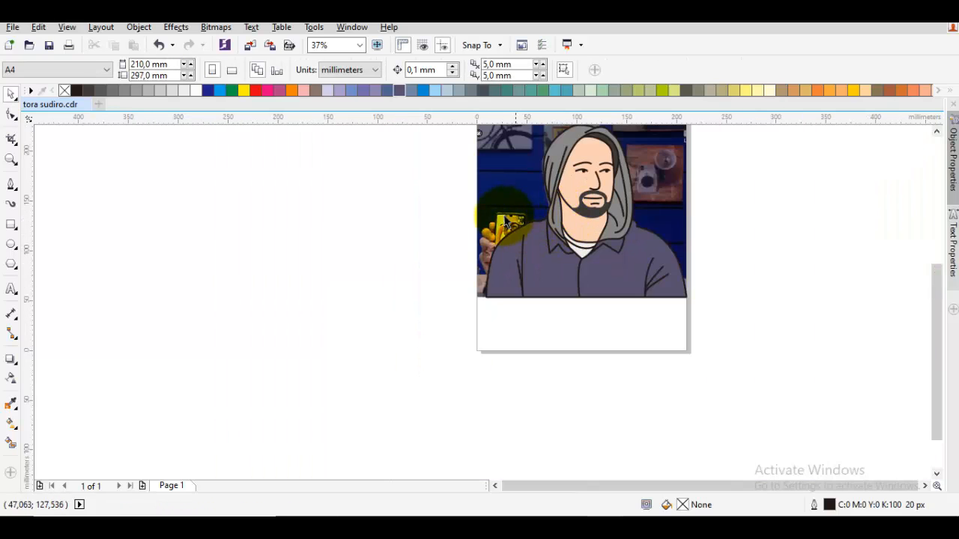
Step: Try moving the photo out from behind the illustration, and undo the move
left_click_drag(485, 196, 755, 204)
left_click(692, 344)
key("ctrl+z")
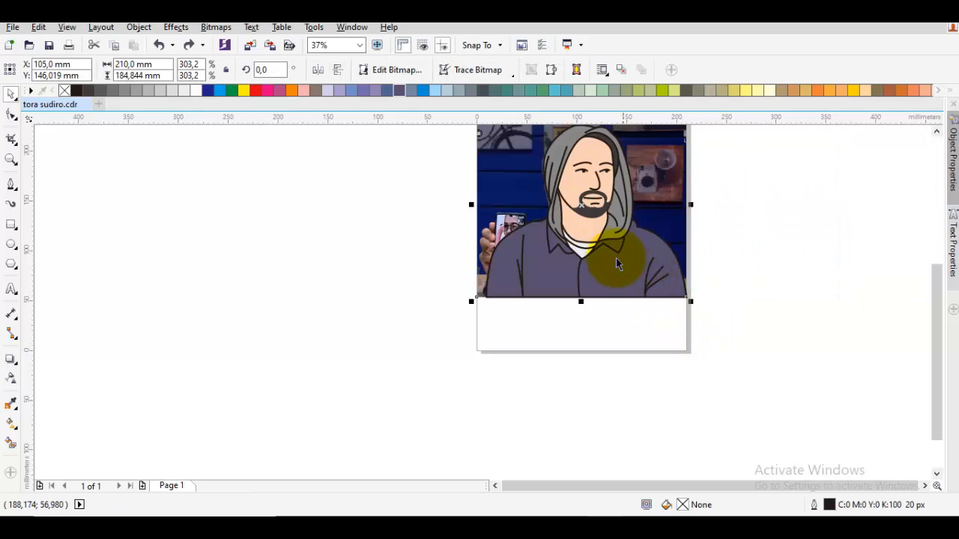
Step: Fill the torso shape with dark red, refine the colour to C50 M96 Y73 K18, and deselect it
left_click(616, 261)
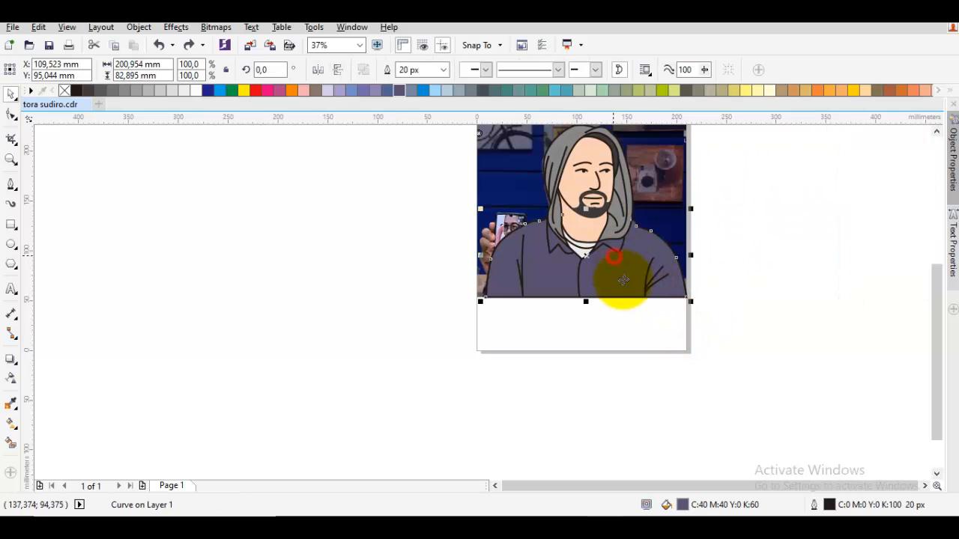
left_click(268, 90)
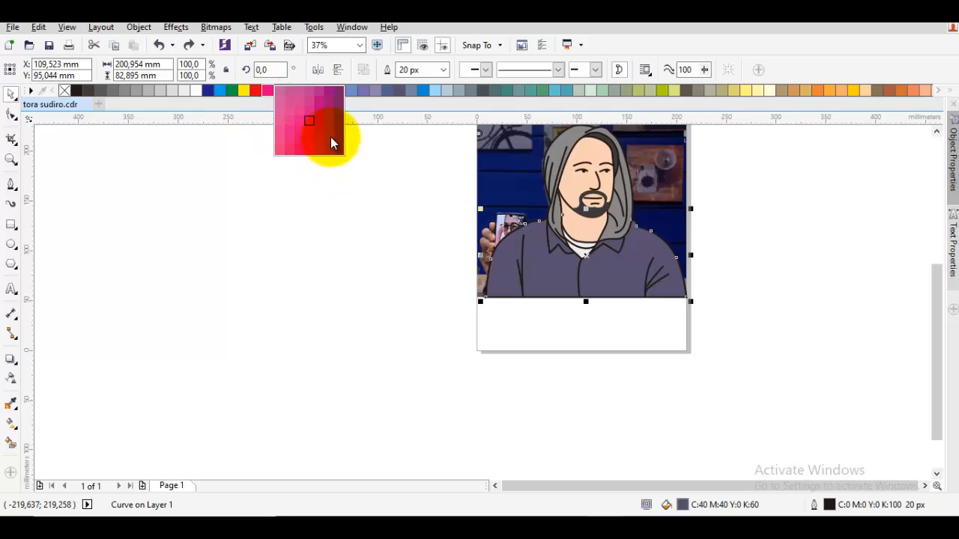
left_click(338, 142)
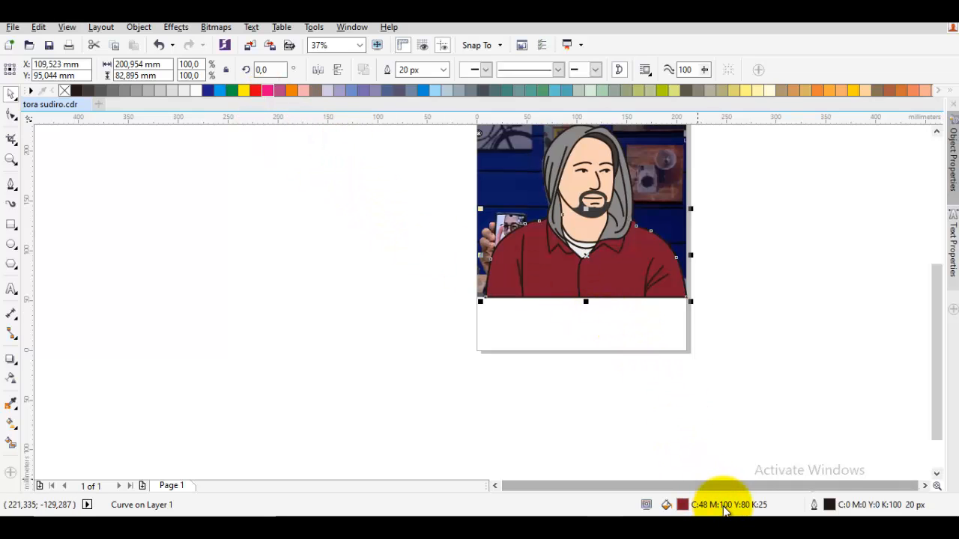
key("shift+F11")
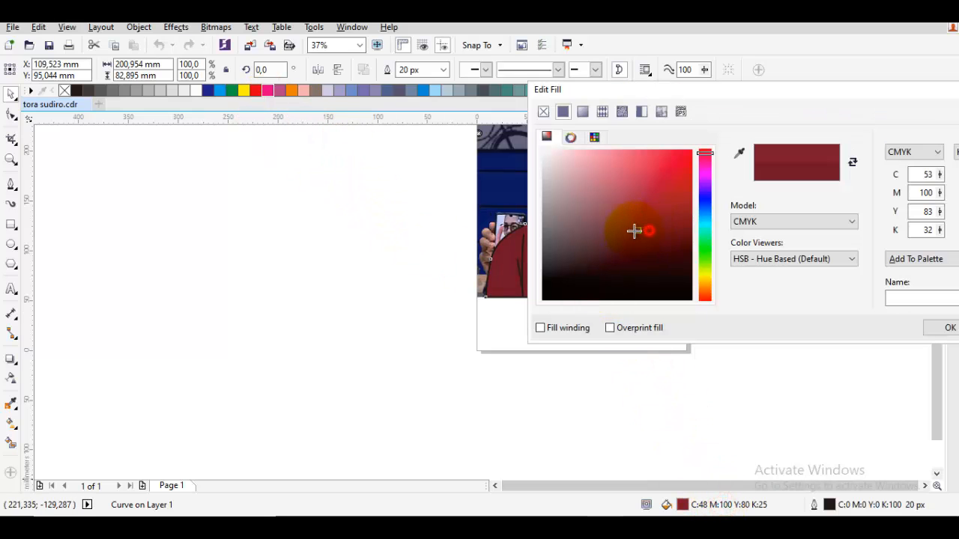
left_click(632, 220)
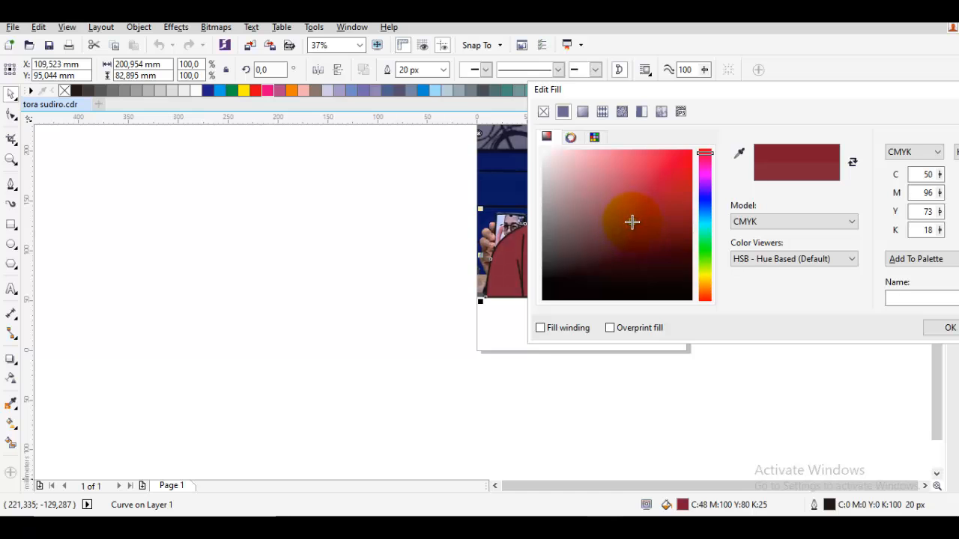
left_click(940, 330)
left_click(831, 343)
Step: Place a copy of the photo beside the illustration for comparison, and undo it
scroll(554, 281, "up", 3)
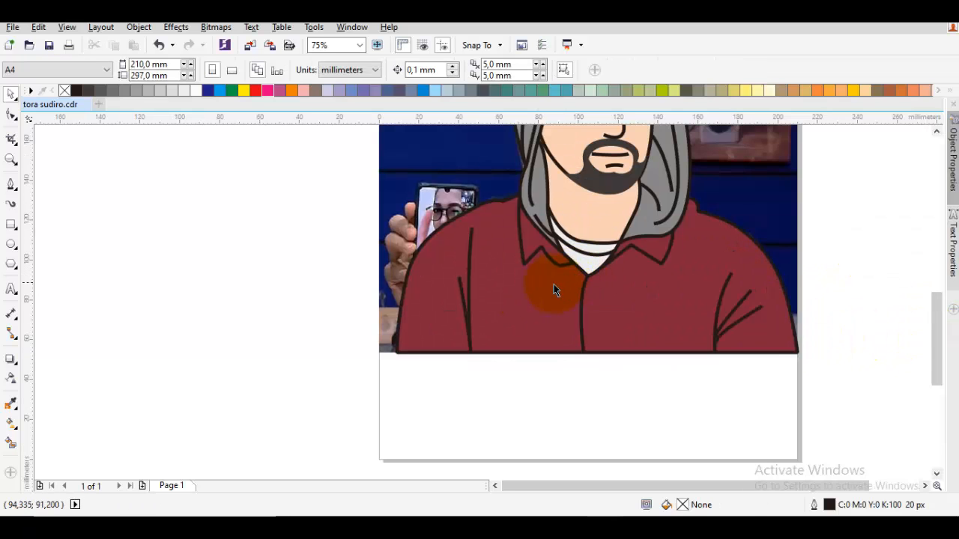
left_click_drag(666, 291, 591, 298)
scroll(591, 299, "down", 1)
left_click_drag(635, 245, 454, 264)
left_click(728, 299)
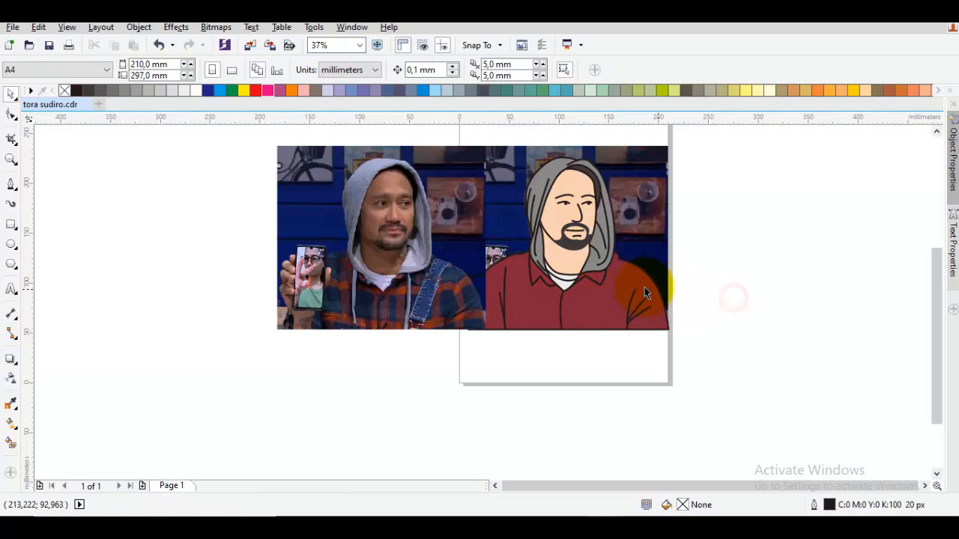
scroll(616, 290, "up", 1)
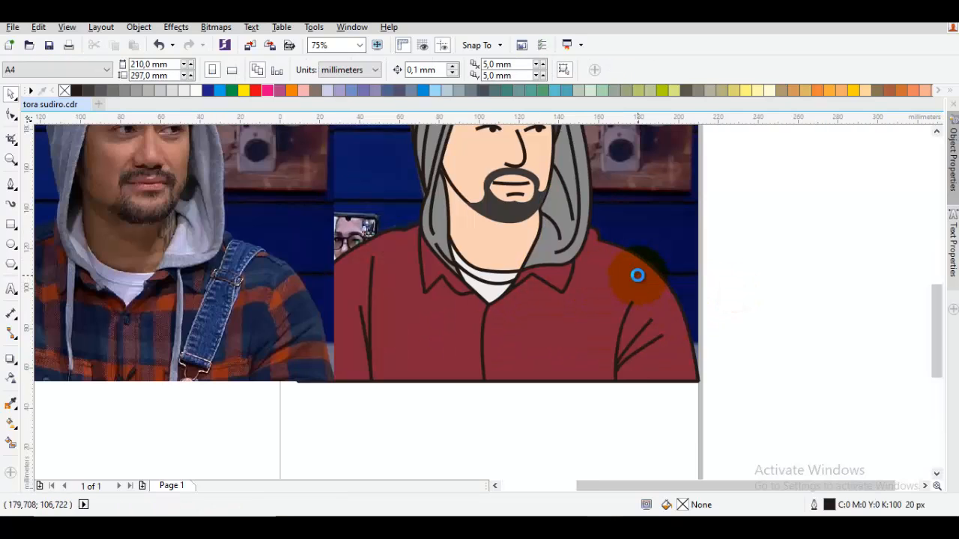
key("ctrl+z")
Step: Place a copy of the filled red torso shape beside the page, and remove the fill from the original torso outline
left_click(607, 301)
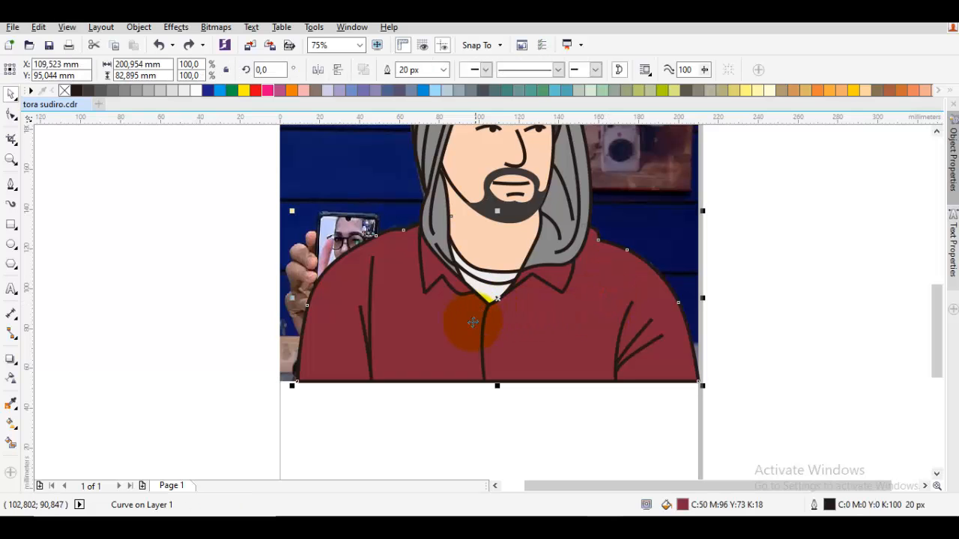
scroll(364, 291, "down", 2)
left_click_drag(413, 317, 630, 323)
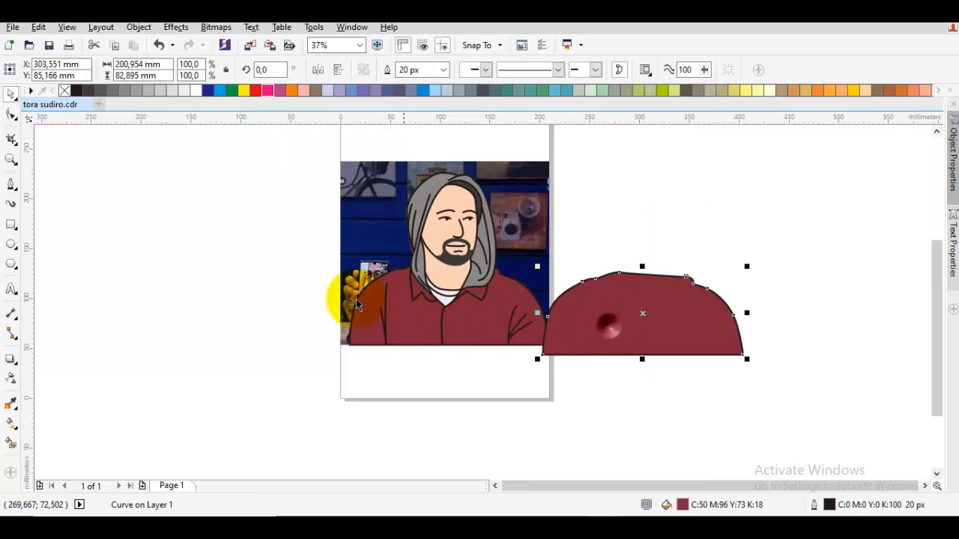
scroll(355, 297, "up", 2)
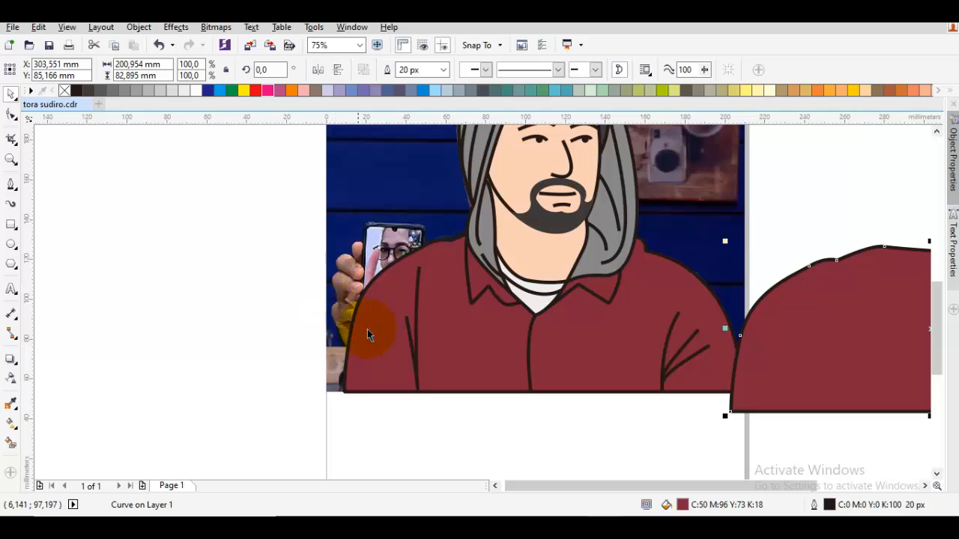
left_click(66, 91)
Step: Draw a curved 20 px fold from the forearm below the phone to the lower end of the phone-side sleeve seam
key("F5")
scroll(331, 357, "up", 2)
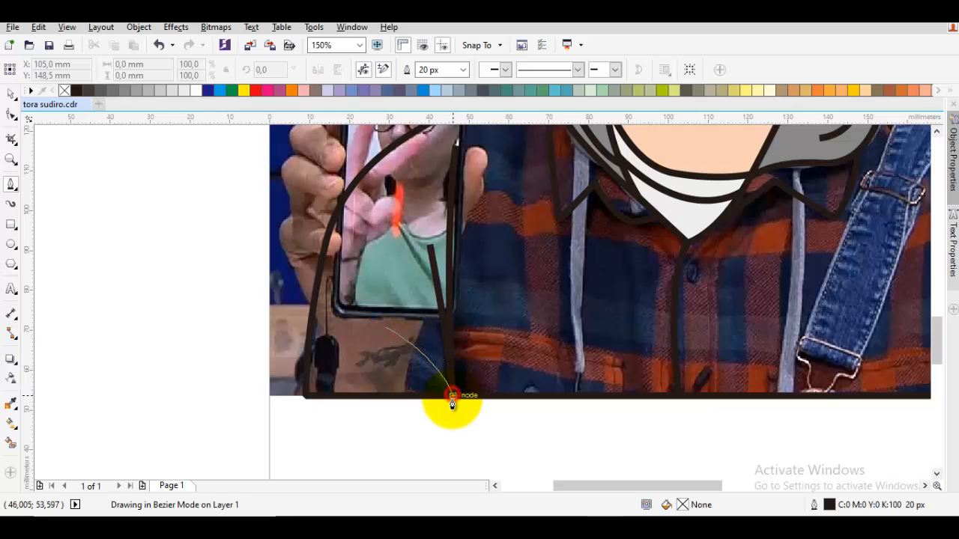
mouse_move(452, 403)
left_mouse_down()
mouse_move(450, 431)
mouse_move(454, 412)
left_mouse_up()
key("space")
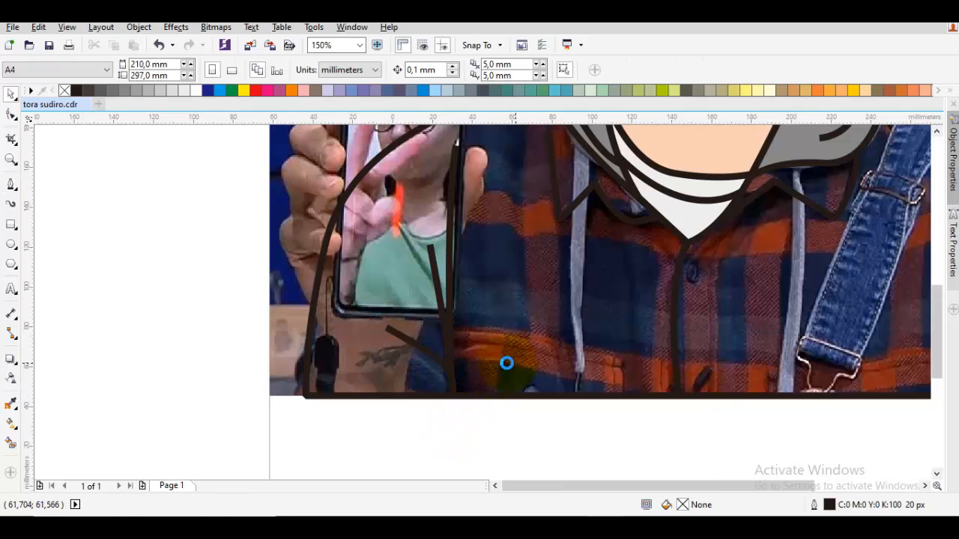
Step: Move the filled torso copy farther away from the page, to about X 317 mm
scroll(594, 379, "down", 2)
left_click(673, 352)
Step: Draw a vertical 20 px placket line on the strap side of the shirt buttons, down to the torso's lower edge
key("F5")
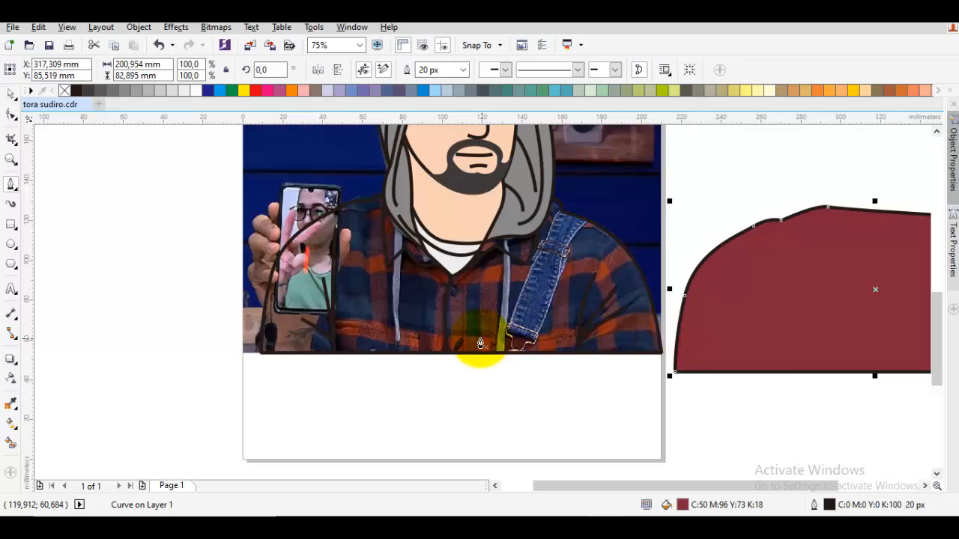
scroll(487, 341, "up", 2)
left_click_drag(450, 237, 448, 369)
Step: Draw a diagonal 20 px line below the strap-side collar, ending on the collar's upper corner node, and deselect it
scroll(491, 292, "up", 2)
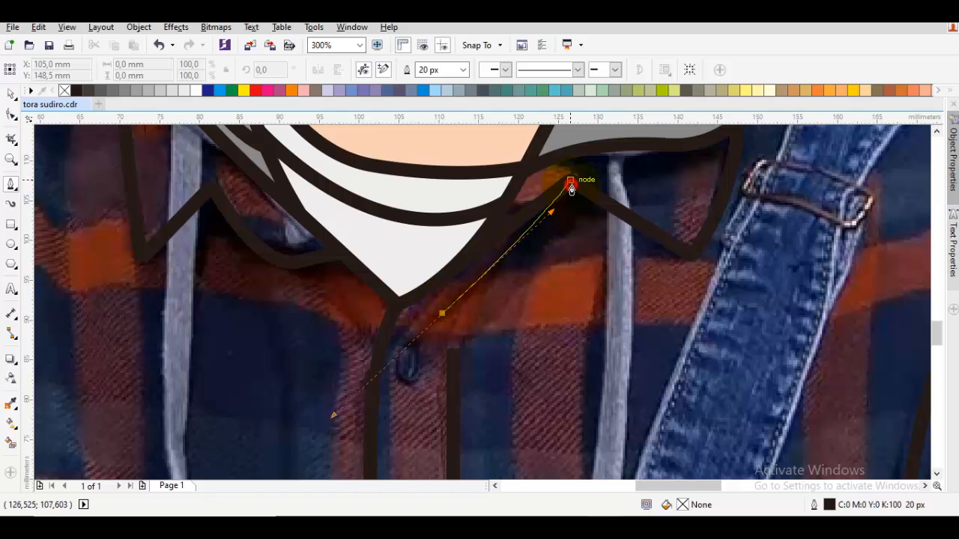
left_click(571, 181)
key("space")
key("Escape")
Step: Draw a short 20 px curve below the phone-side collar next to the shirt's neck opening
left_click_drag(364, 276, 549, 276)
key("space")
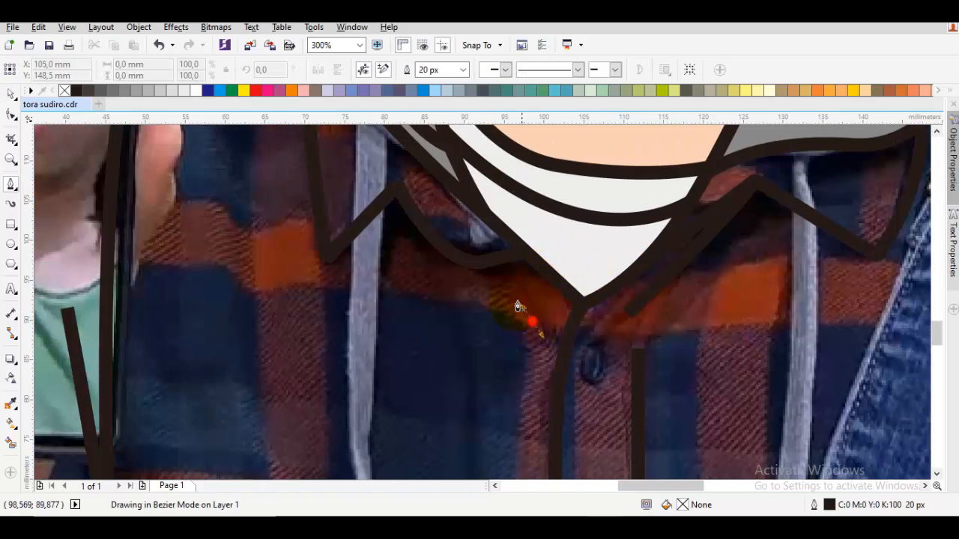
key("space")
Step: Draw a near-vertical 20 px fold curve from the phone-side chest up to the shoulder outline, and deselect it
scroll(484, 262, "down", 2)
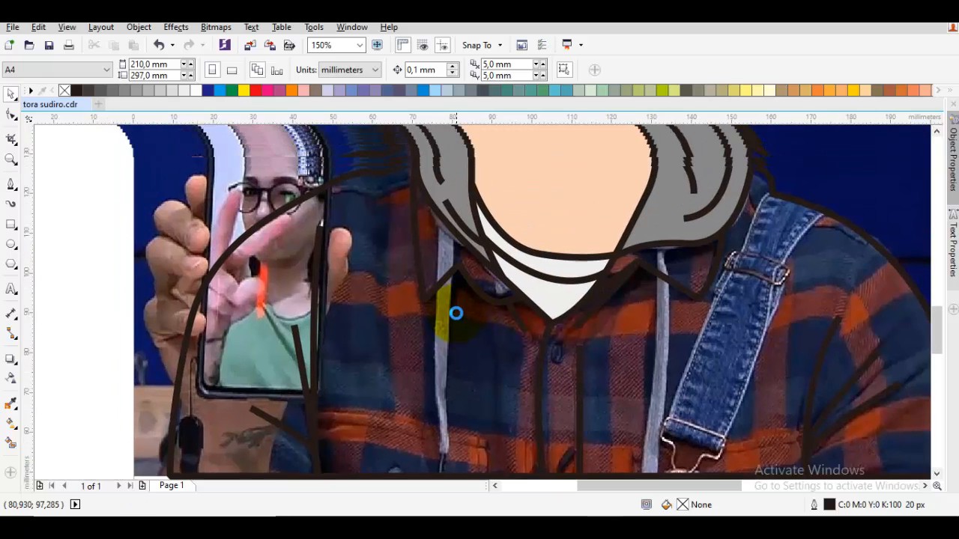
key("space")
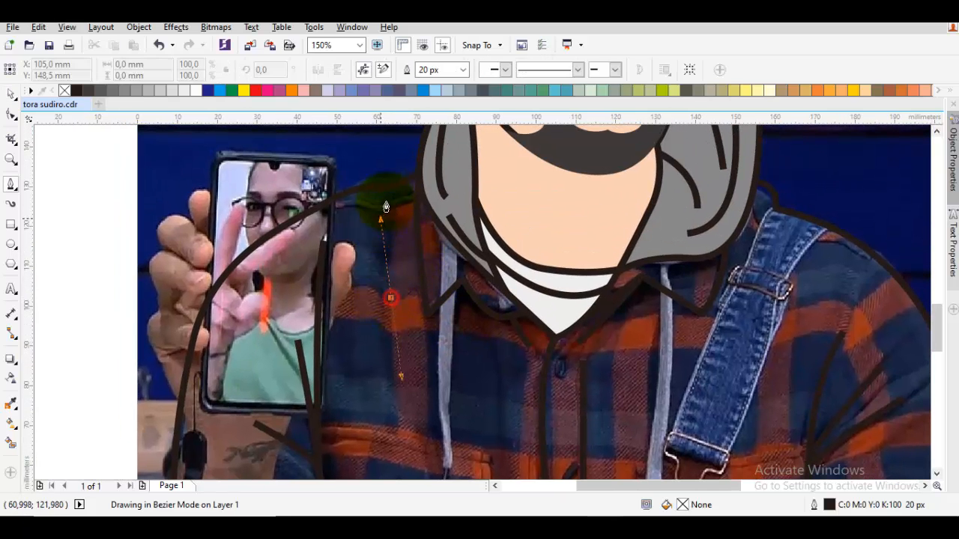
key("space")
key("Escape")
Step: Start the denim strap's outline beyond the shoulder and bring it over onto the strap's outer edge
scroll(465, 232, "down", 2)
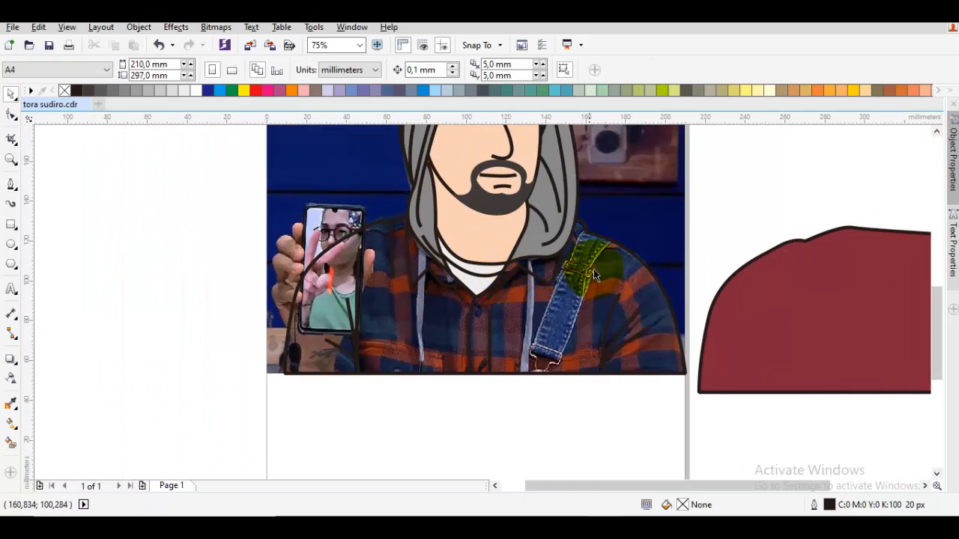
scroll(593, 269, "up", 2)
key("space")
key("F10")
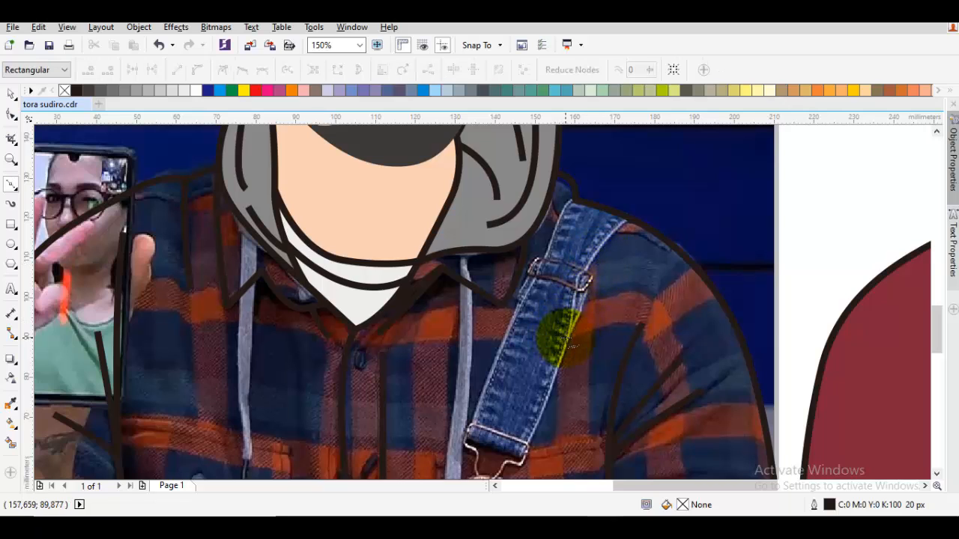
left_click(567, 339)
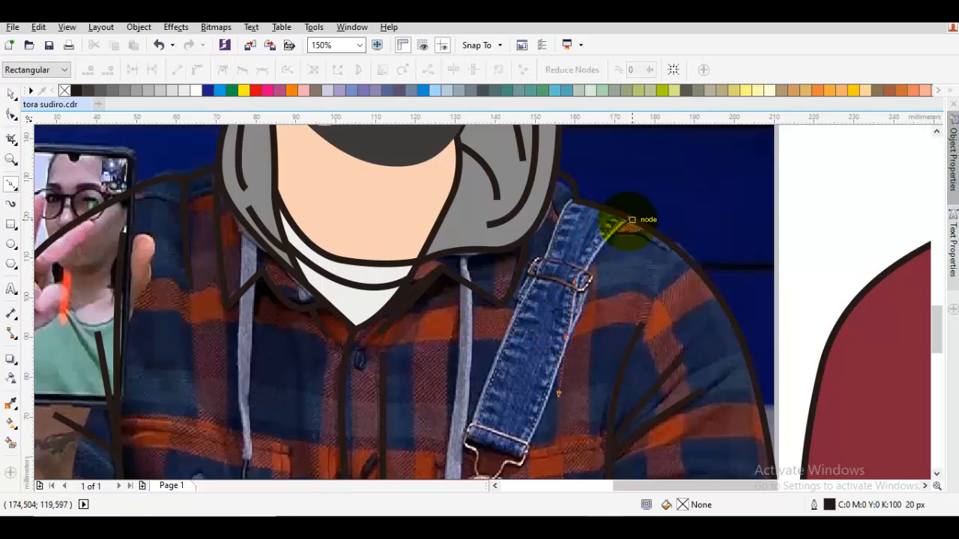
left_click(685, 209)
scroll(615, 238, "down", 2)
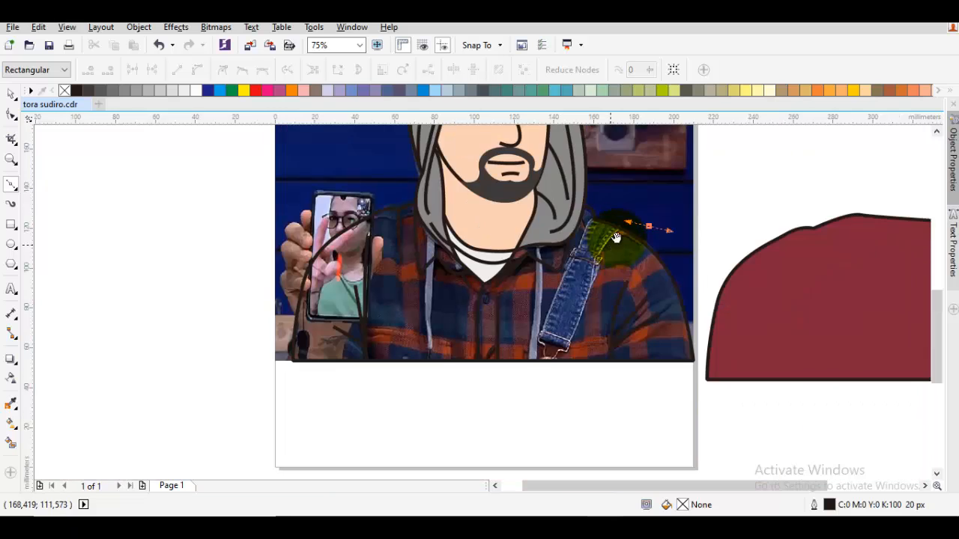
left_click(606, 255)
Step: Trace the denim strap's outline below the shirt's bottom edge and back up its inner edge, closing it beyond the shoulder
scroll(575, 346, "up", 2)
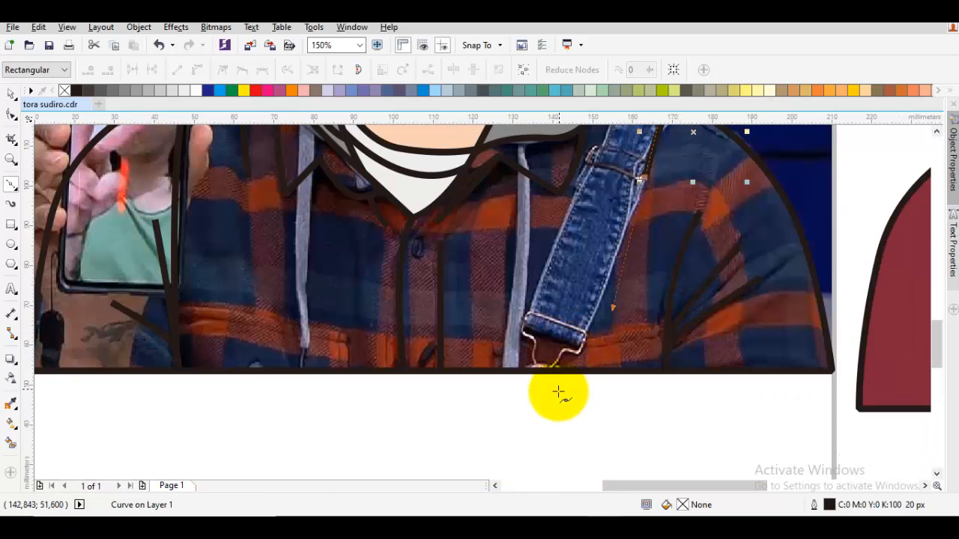
left_click(536, 388)
mouse_move(533, 318)
left_mouse_down()
mouse_move(522, 364)
mouse_move(592, 224)
left_mouse_up()
scroll(592, 223, "up", 3)
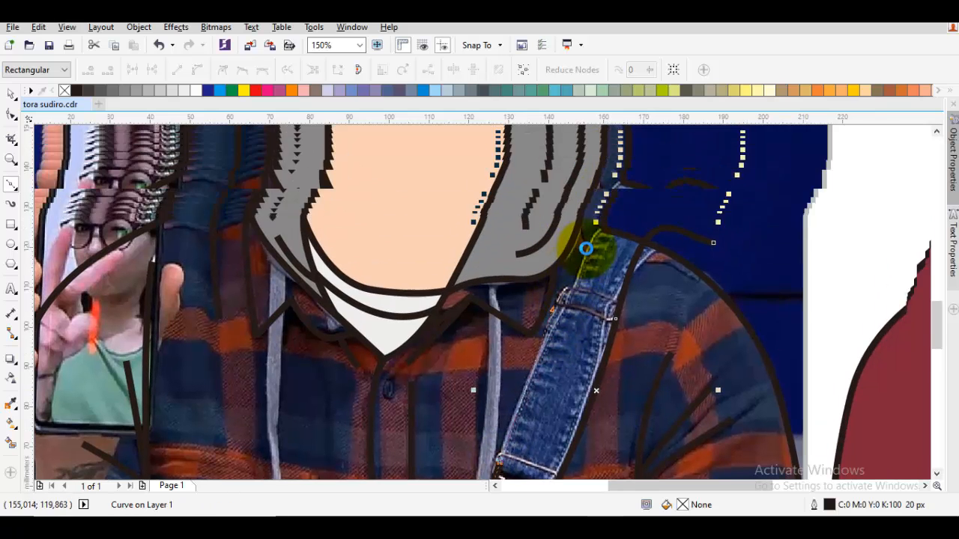
left_click(604, 231)
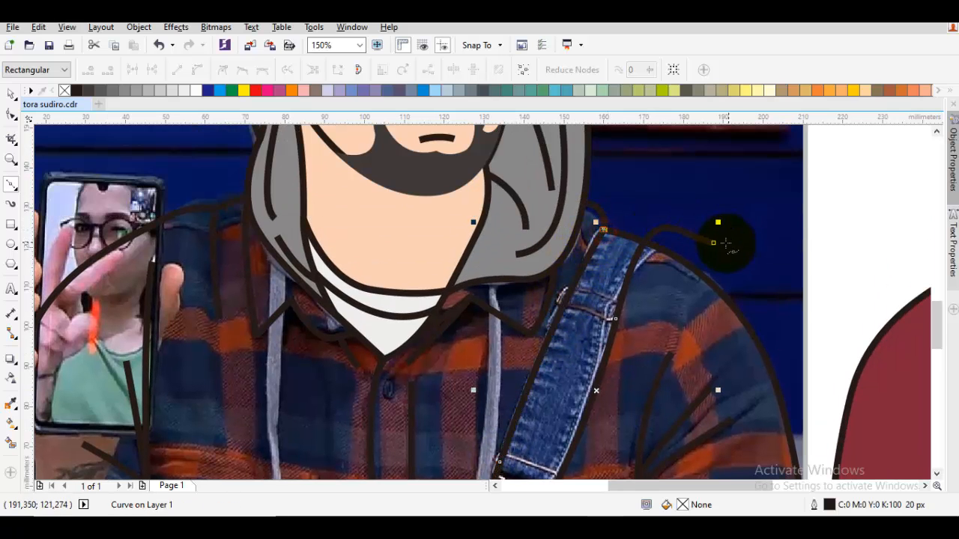
left_click_drag(713, 244, 661, 257)
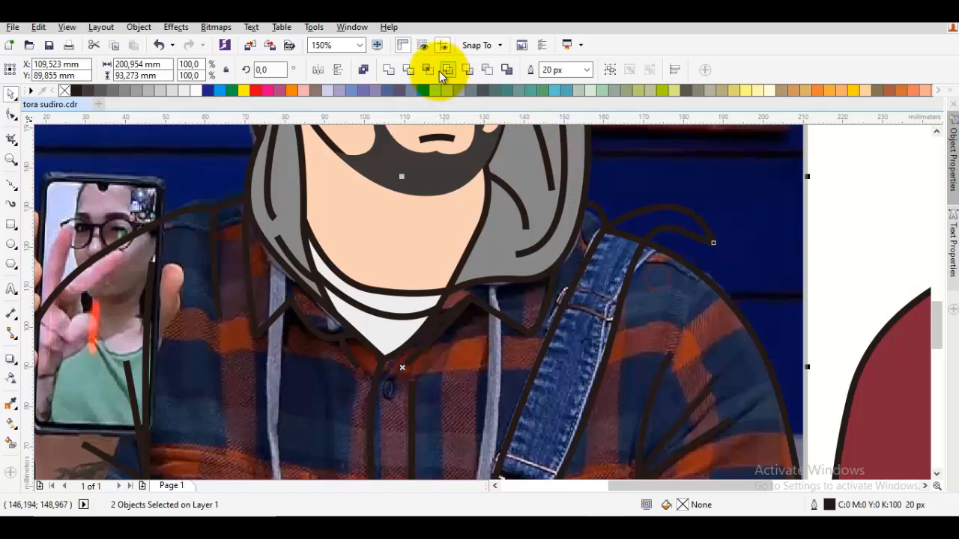
Step: Trim the strap to the shirt silhouette with Intersect and delete the original overhanging strap outline
left_click(442, 73)
left_click(678, 221)
right_click(681, 279)
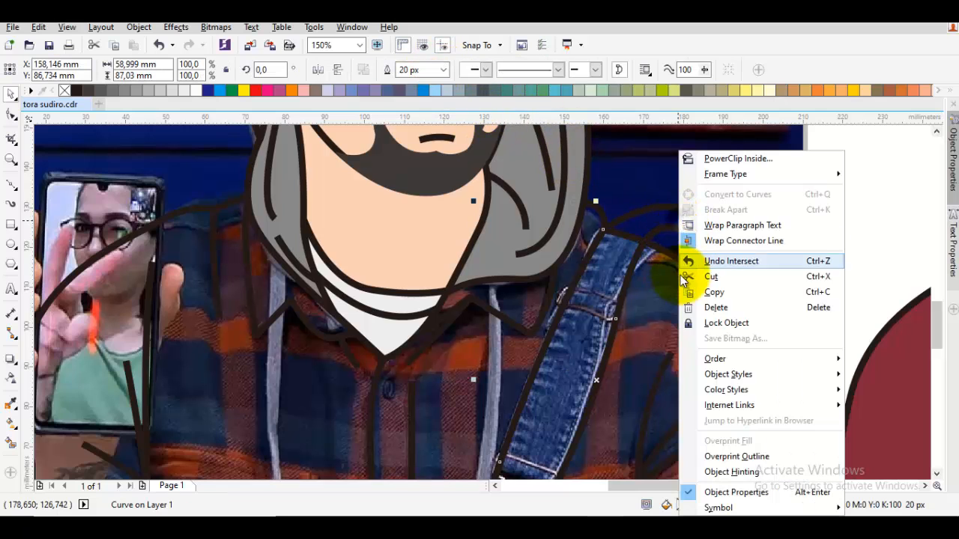
left_click(718, 308)
Step: Fill the trimmed strap with blue-grey C:40 M:20 Y:0 K:40 and remove its outline
left_click(619, 277)
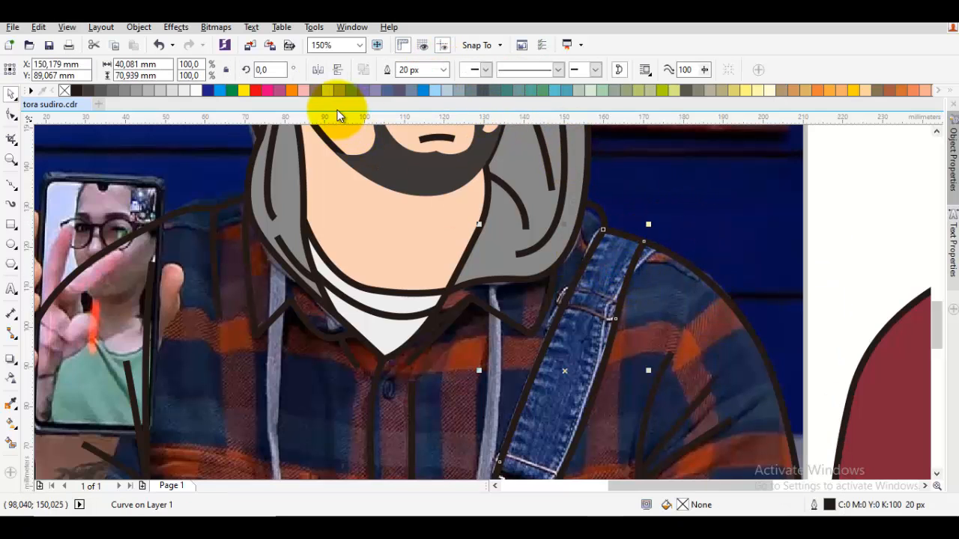
left_click(414, 91)
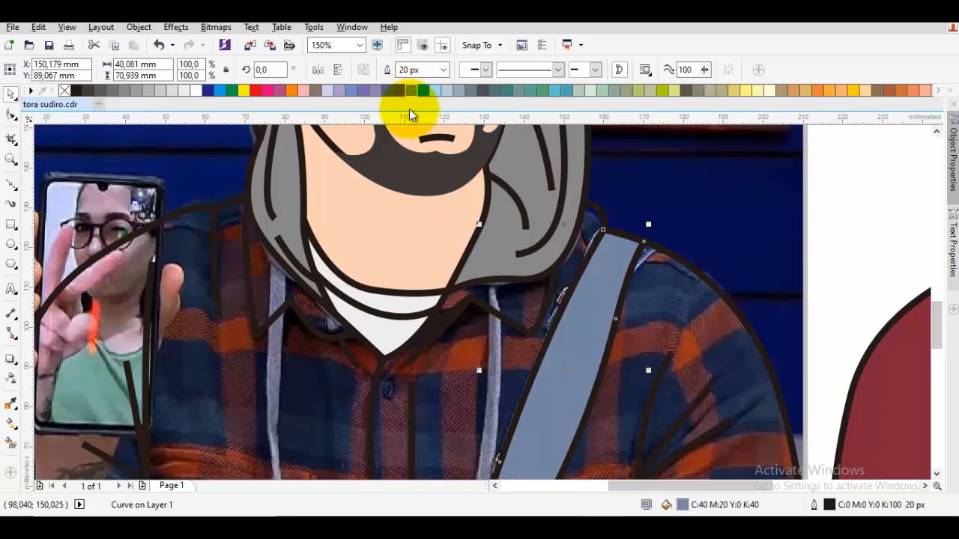
right_click(65, 91)
Step: Sample the maroon C:50 M:96 Y:73 K:18 from the spare shirt shape and fill the traced shirt with it
scroll(542, 351, "down", 4)
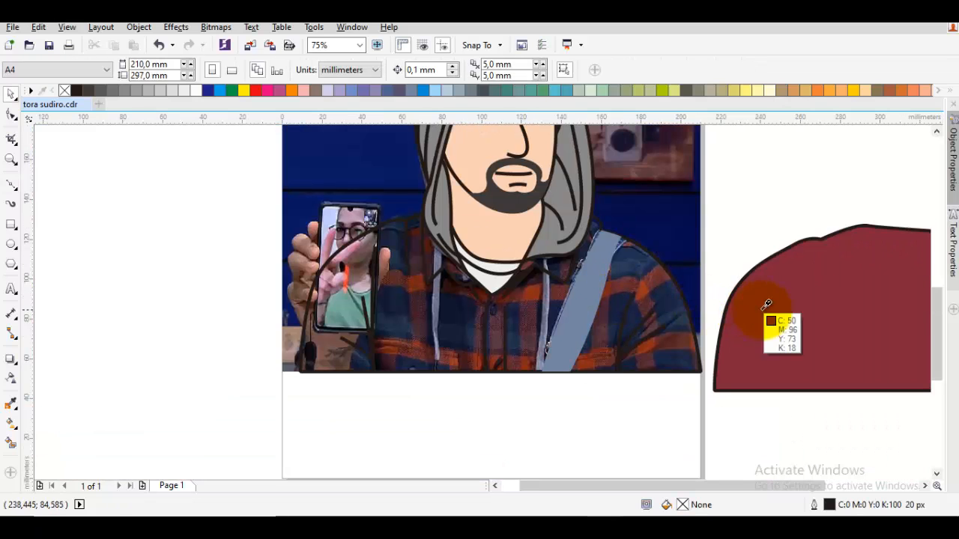
left_click(766, 304)
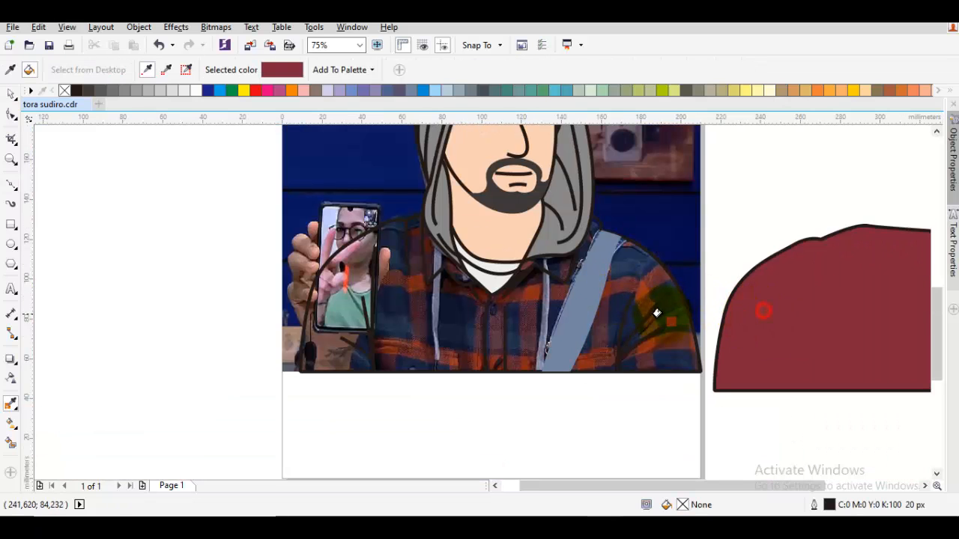
left_click(622, 255)
key("space")
scroll(601, 257, "down", 2)
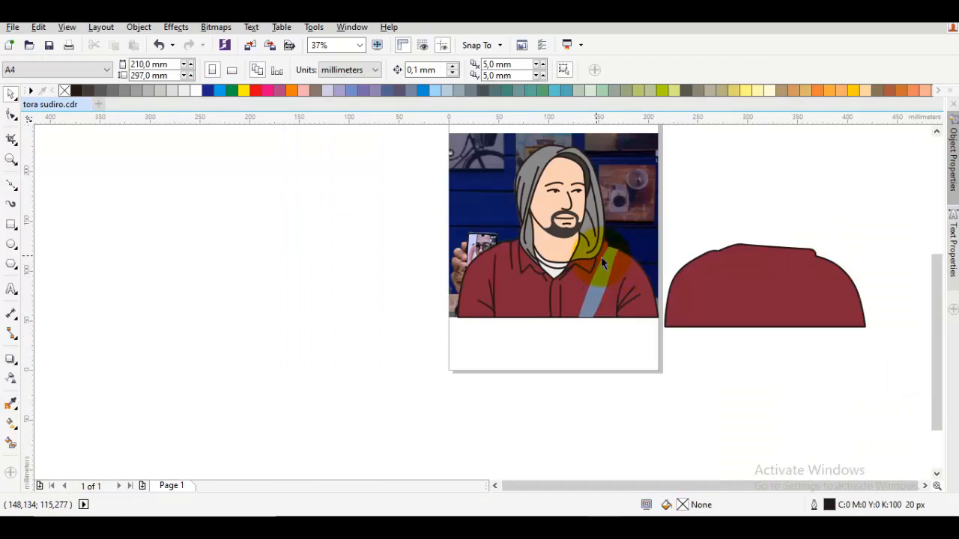
Step: Delete the blue-grey strap from the shirt and the spare maroon shirt shape beside the page
scroll(598, 262, "up", 4)
left_click(597, 260)
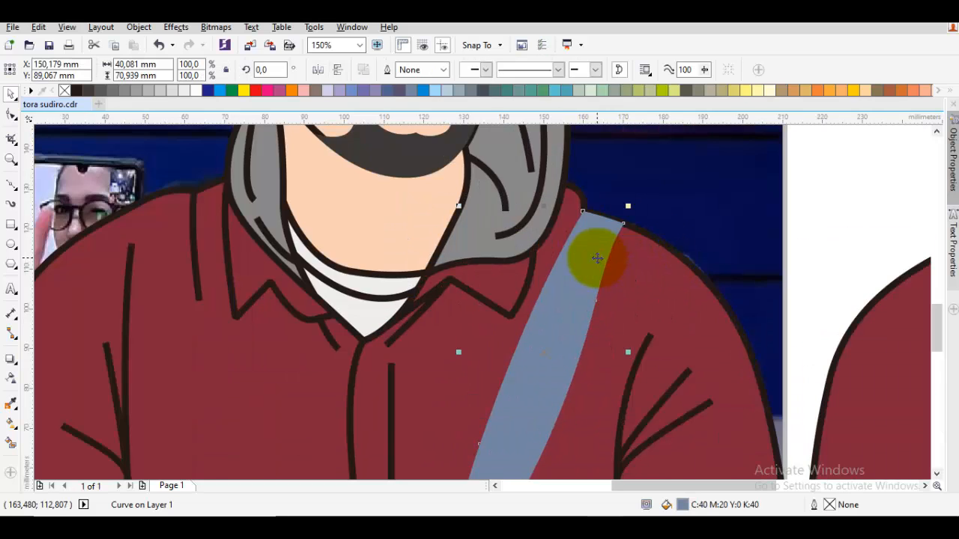
key("Delete")
scroll(627, 265, "down", 4)
left_click(656, 270)
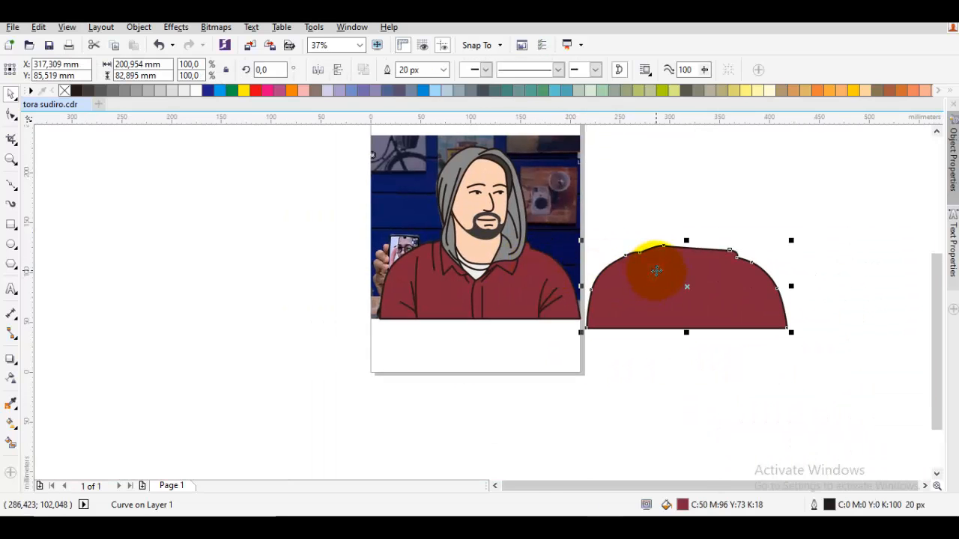
key("Delete")
Step: Duplicate all the illustration's objects onto the empty area beside the page and group the copy
scroll(662, 272, "down", 2)
left_click_drag(681, 325, 525, 203)
scroll(525, 203, "right", 1)
left_click_drag(536, 244, 738, 247)
right_click(711, 258)
left_click(713, 274)
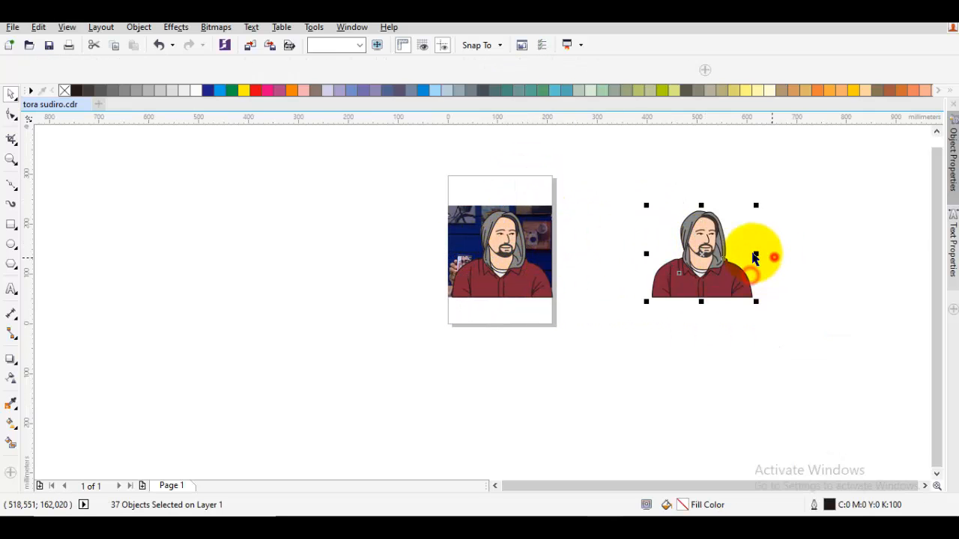
left_click(756, 257)
scroll(682, 254, "up", 2)
scroll(674, 217, "up", 2)
scroll(679, 222, "down", 2)
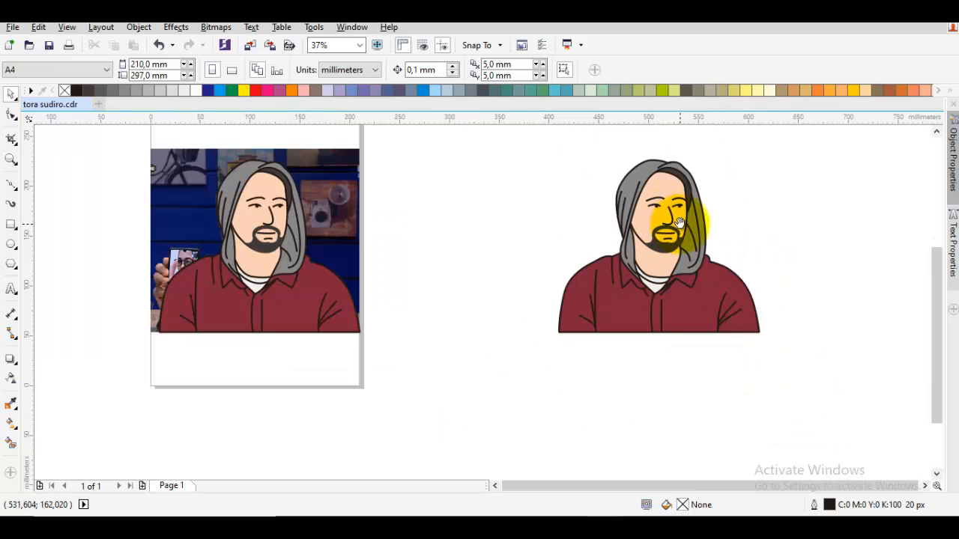
left_click(673, 248)
left_click_drag(680, 224, 658, 240)
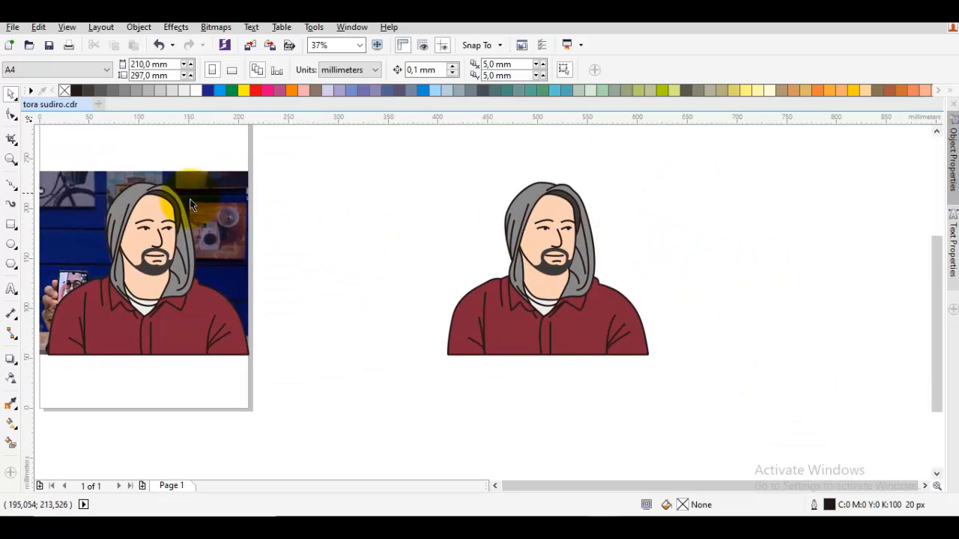
Step: Try to place a duplicate of the reference photo slightly to its right, and undo it
left_click_drag(230, 201, 298, 204)
right_click(298, 204)
left_click(379, 222)
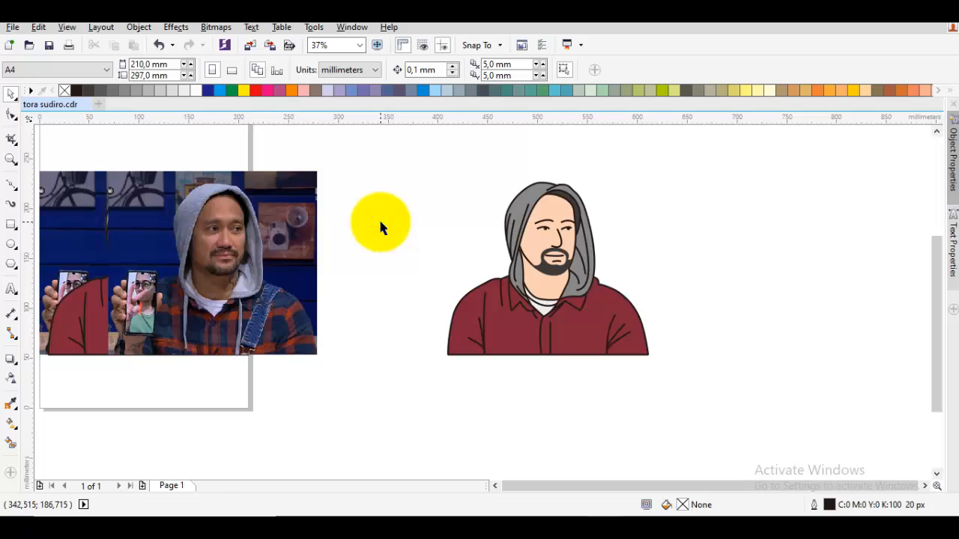
key("ctrl+z")
left_click(412, 225)
Step: Draw a rectangle about 158 × 115 mm over the copied figure and fill it with C:0 M:0 Y:20 K:40
left_click(11, 224)
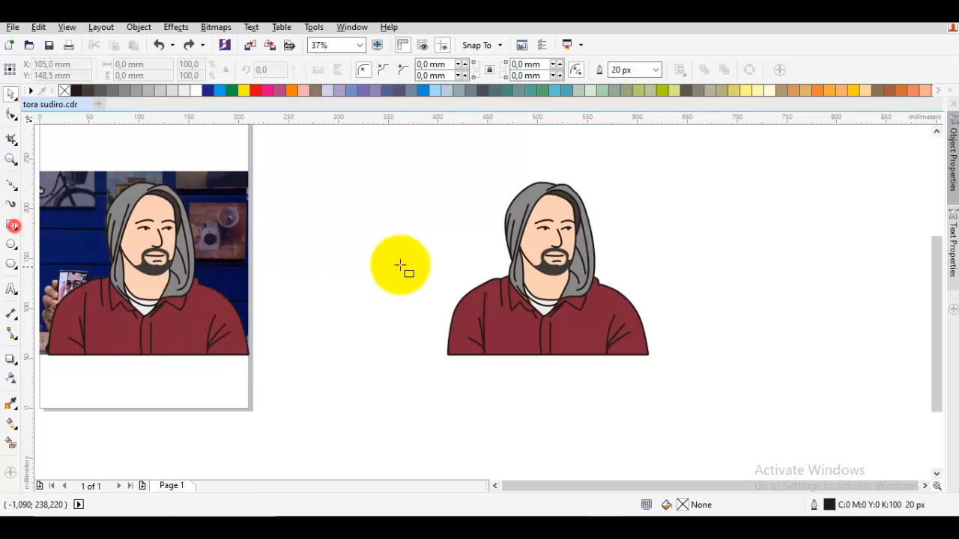
left_click_drag(468, 210, 627, 323)
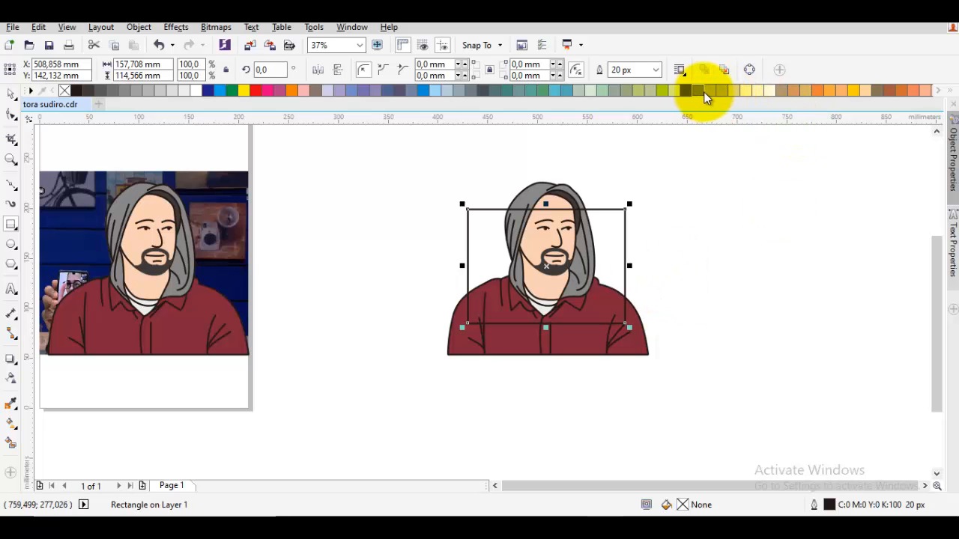
left_click(708, 90)
Step: Send the rectangle to the back of the layer behind the copied figure and remove its outline
right_click(625, 266)
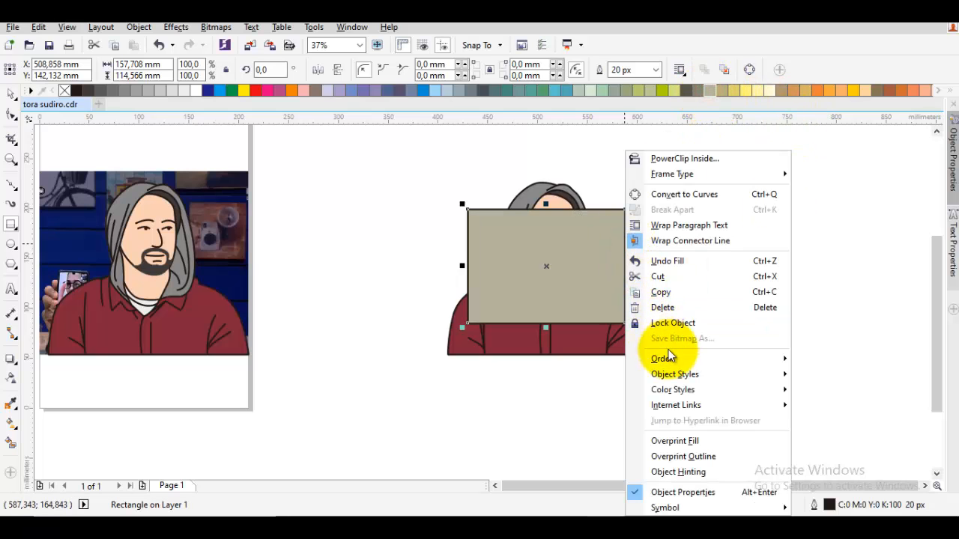
mouse_move(675, 359)
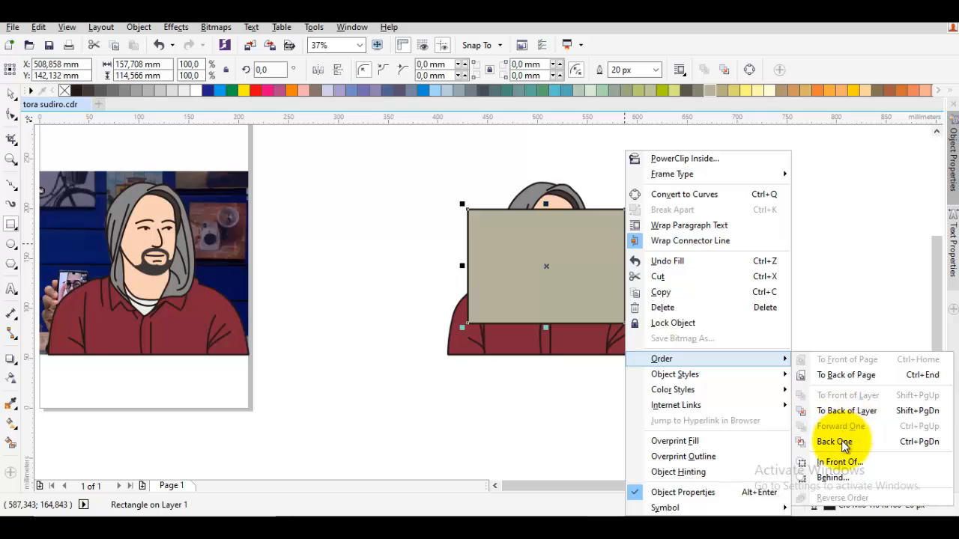
left_click(843, 412)
left_click(764, 326)
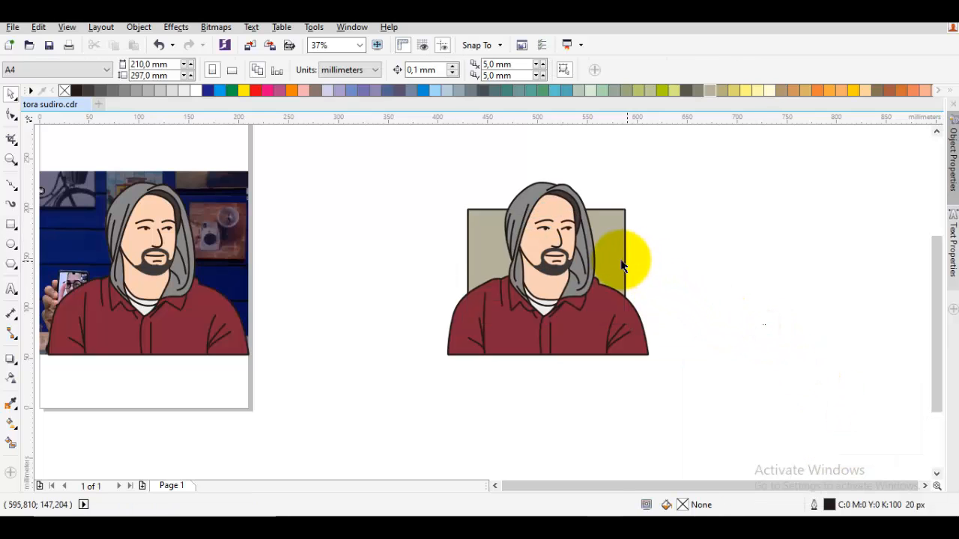
left_click(621, 266)
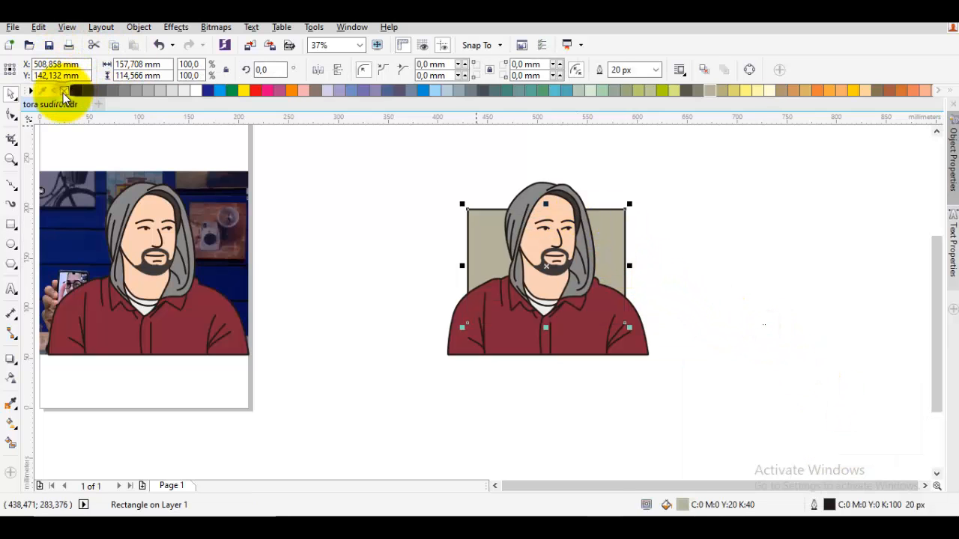
left_click(281, 177)
Step: Recolor the background rectangle with the pale green C:20 M:0 Y:20 K:20
scroll(385, 253, "right", 3)
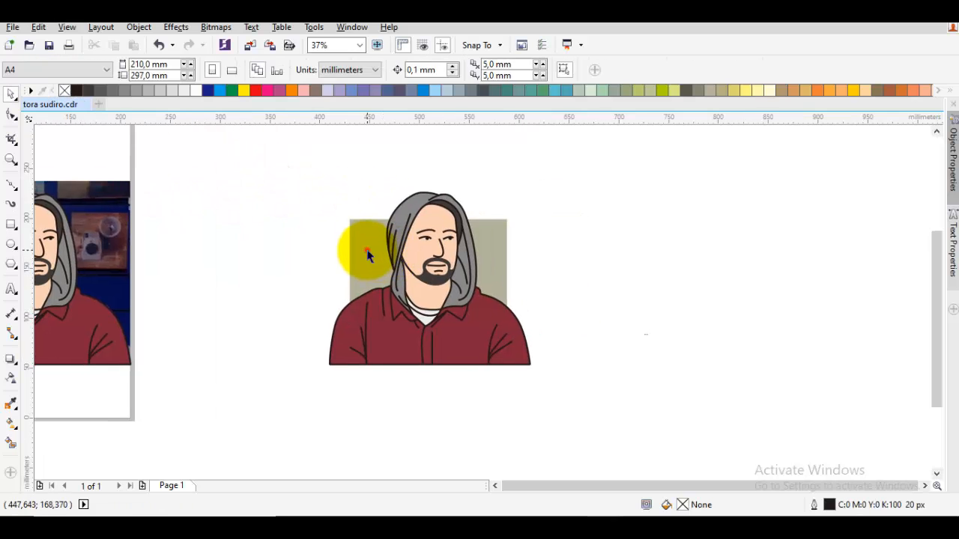
left_click(367, 255)
left_click(579, 90)
left_click(590, 197)
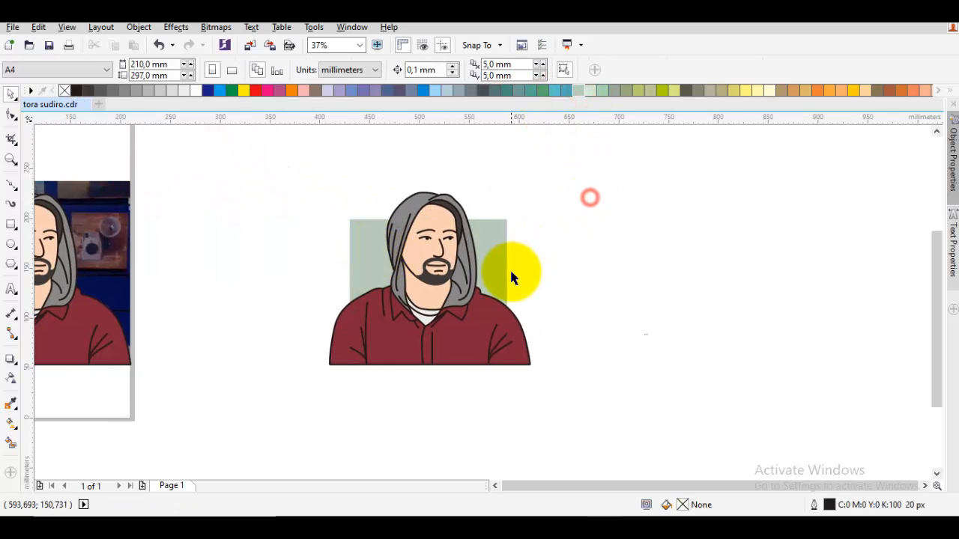
Step: Recolor the background rectangle behind the figure with light yellow-green
scroll(512, 277, "down", 3)
scroll(471, 268, "up", 3)
left_click(514, 250)
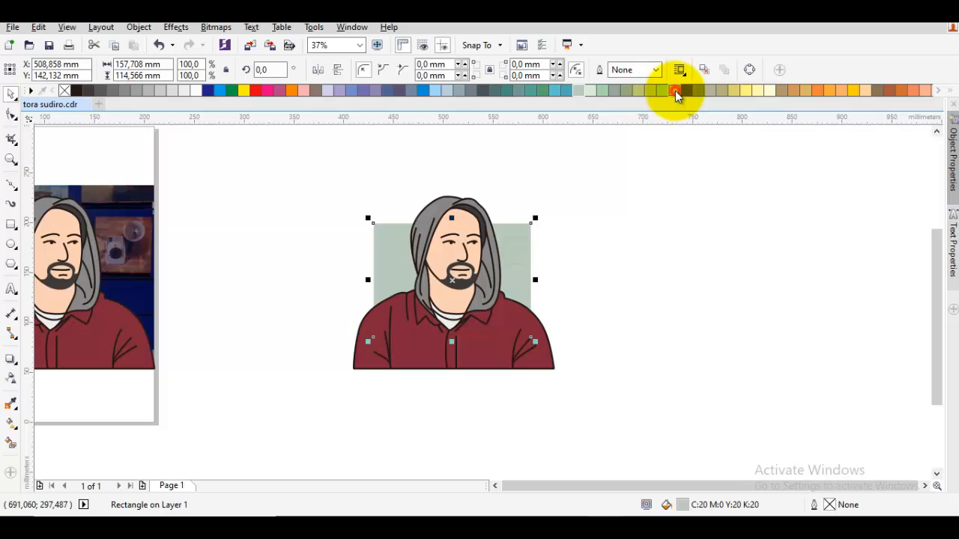
left_click(675, 91)
left_click(638, 184)
Step: Group the copied figure with its background rectangle and deselect the group
left_click_drag(637, 404, 296, 159)
right_click(485, 251)
left_click(517, 275)
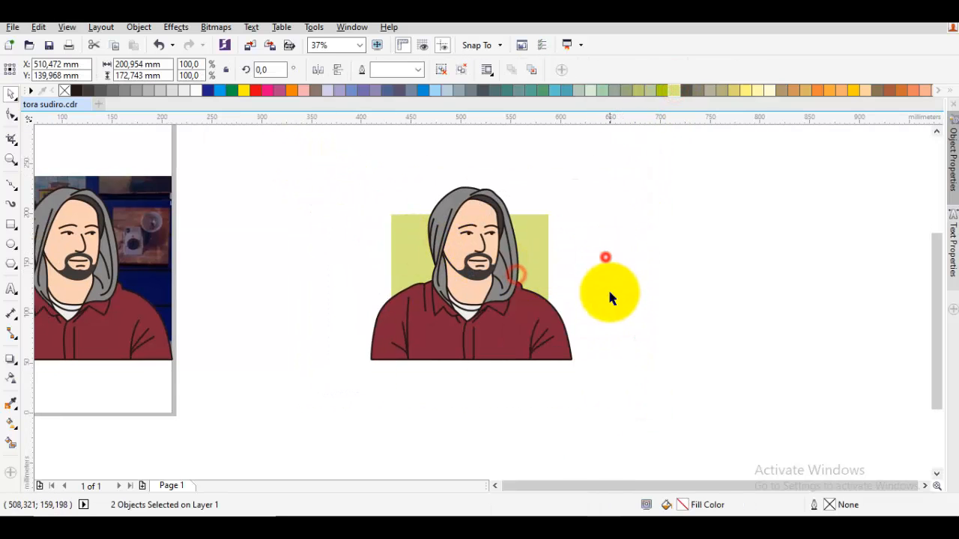
left_click(609, 297)
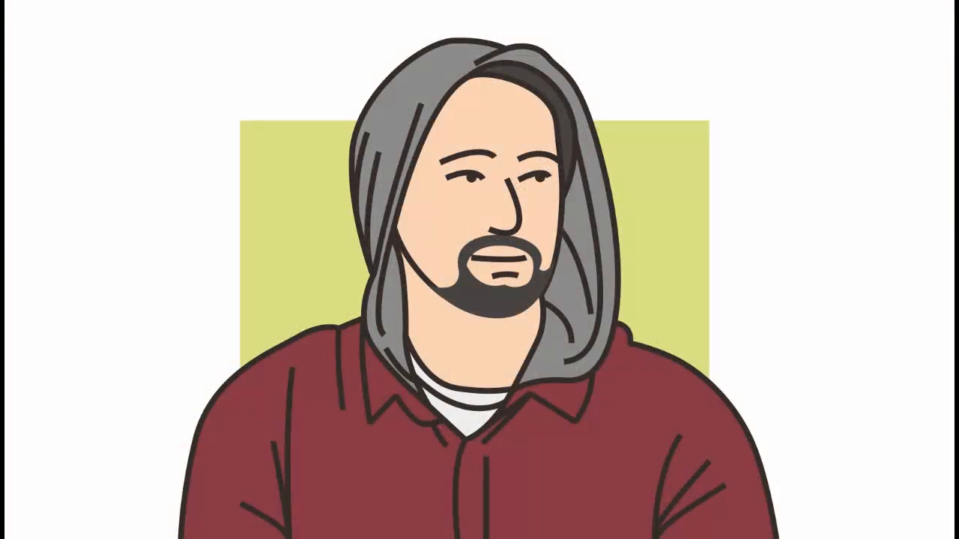